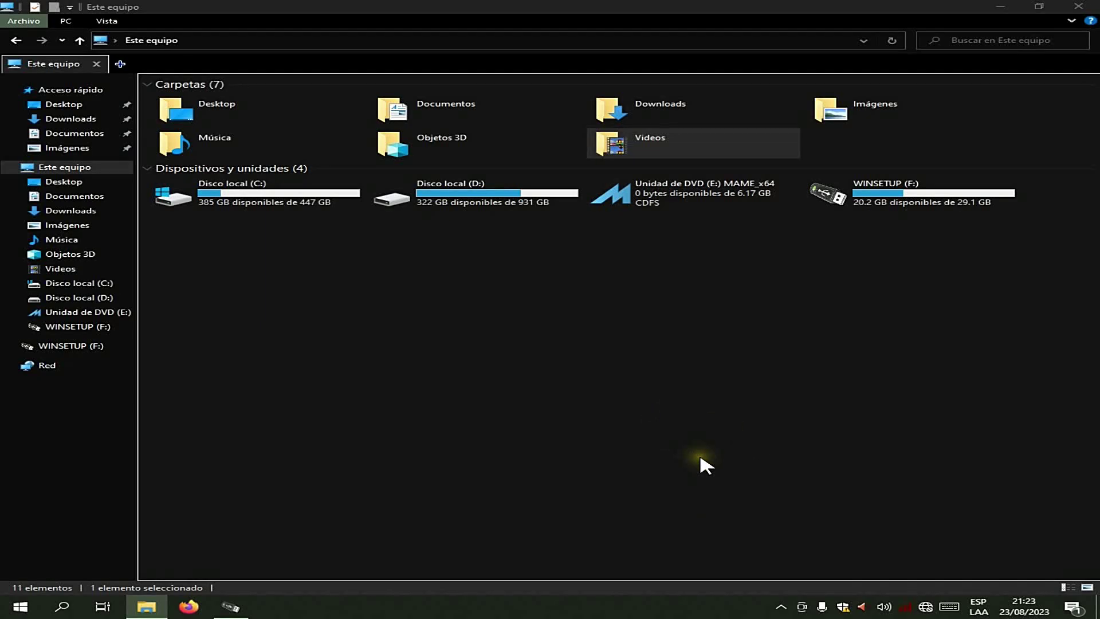
Switch to WinSetupFromUSB and launch a QEMU boot test of the WINSETUP (F:) USB drive.
{"action": "left_click", "coordinate": [917, 201]}
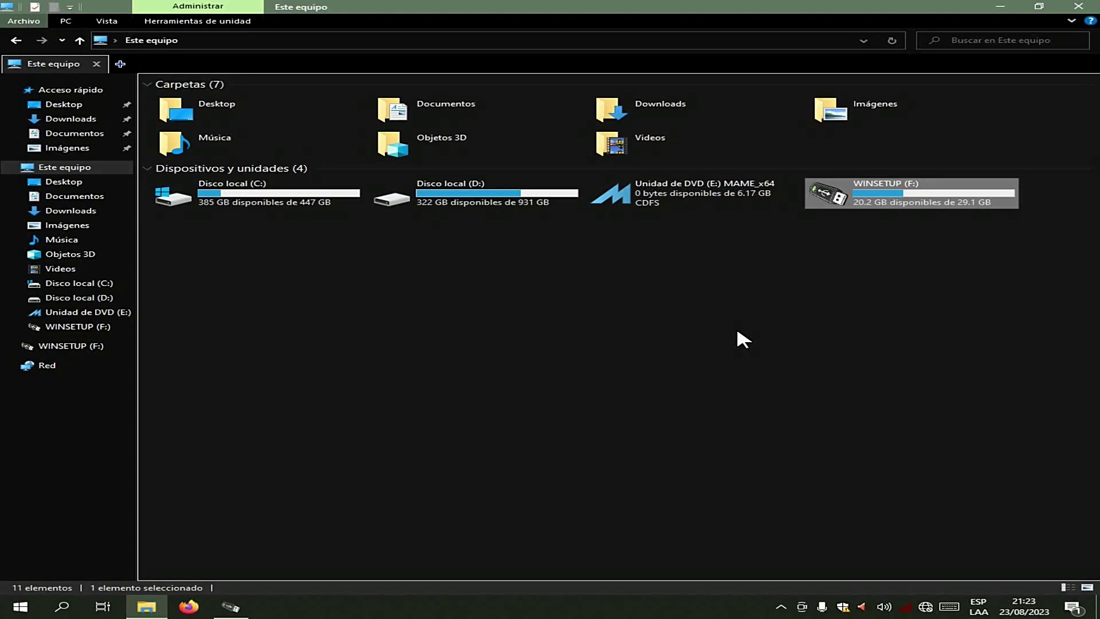
{"action": "left_click", "coordinate": [239, 607]}
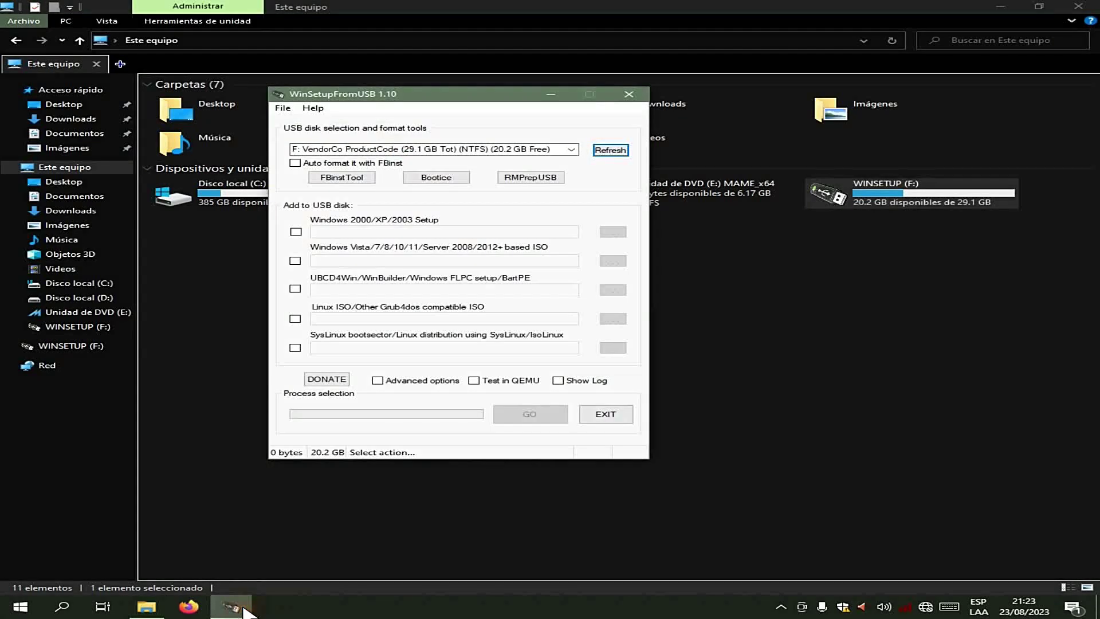
{"action": "left_click", "coordinate": [474, 383]}
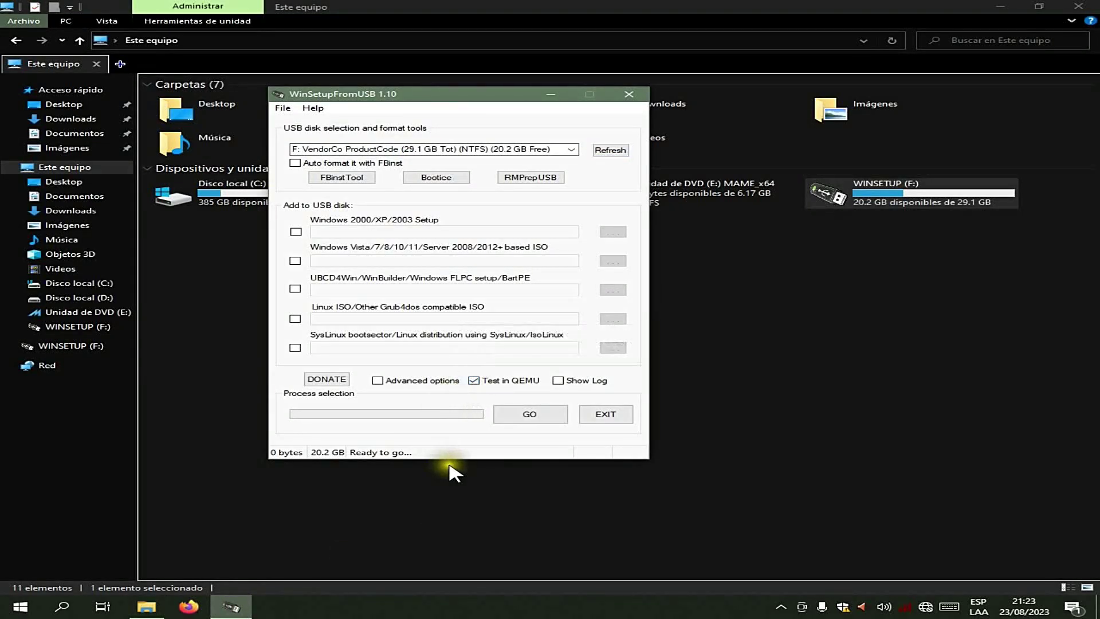
{"action": "left_click", "coordinate": [519, 417]}
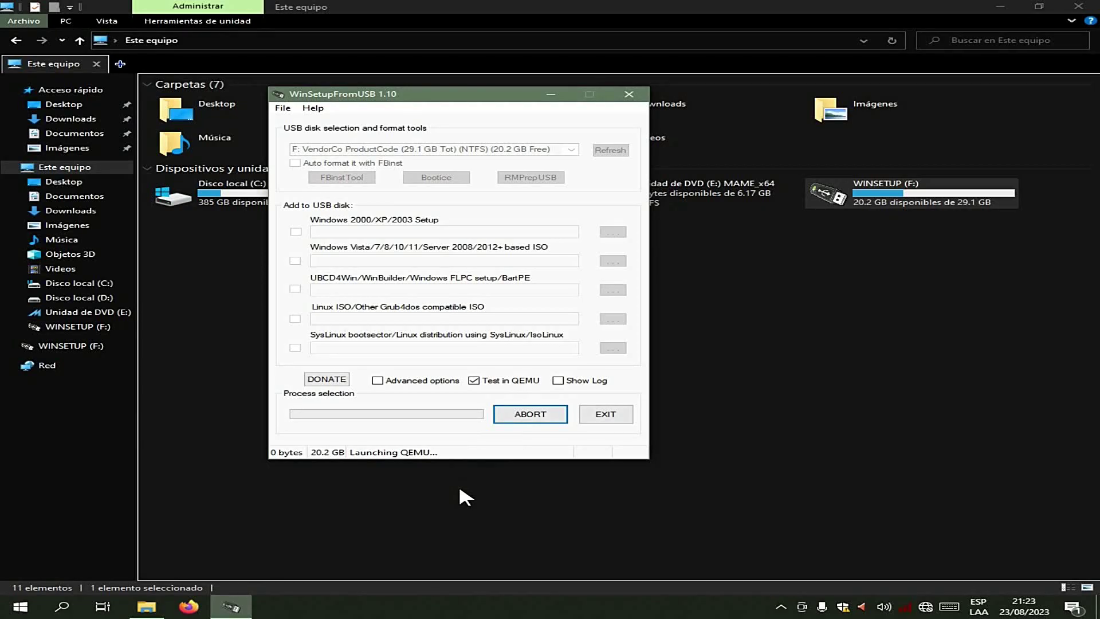
{"action": "left_click", "coordinate": [404, 74]}
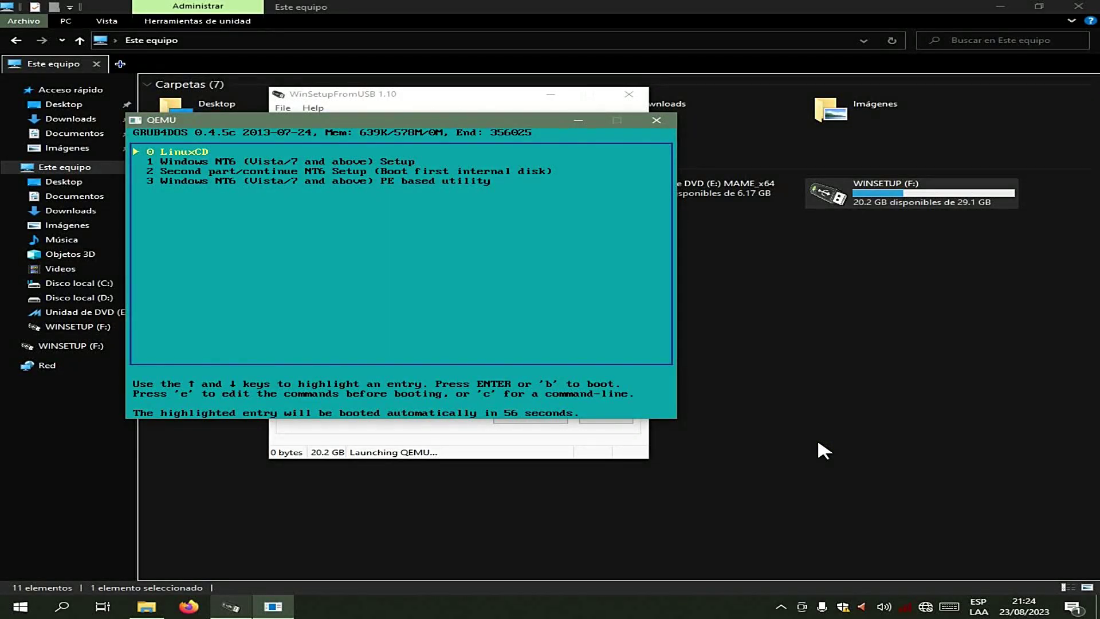
Examine the boot menu entries by moving through the list from LinuxCD to the Windows NT6 PE based utility.
{"action": "key", "text": "Down"}
{"action": "key", "text": "Down"}
{"action": "key", "text": "Down"}
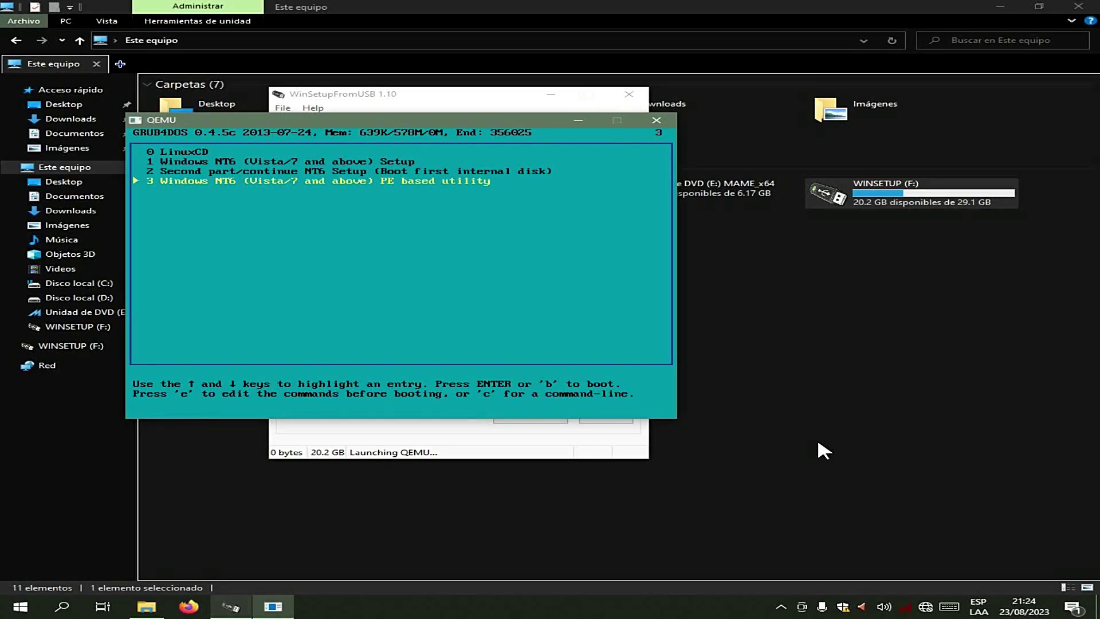
{"action": "key", "text": "Up"}
{"action": "key", "text": "Up"}
{"action": "key", "text": "Down"}
{"action": "key", "text": "Down"}
{"action": "key", "text": "Up"}
{"action": "key", "text": "Up"}
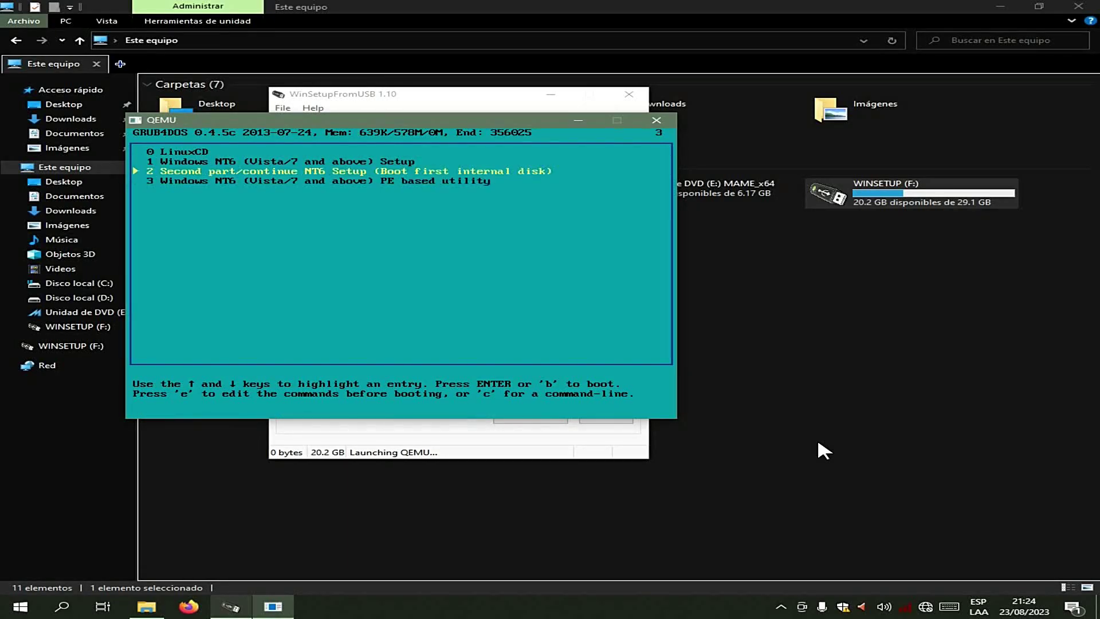
{"action": "key", "text": "Down"}
{"action": "key", "text": "Down"}
{"action": "key", "text": "Home"}
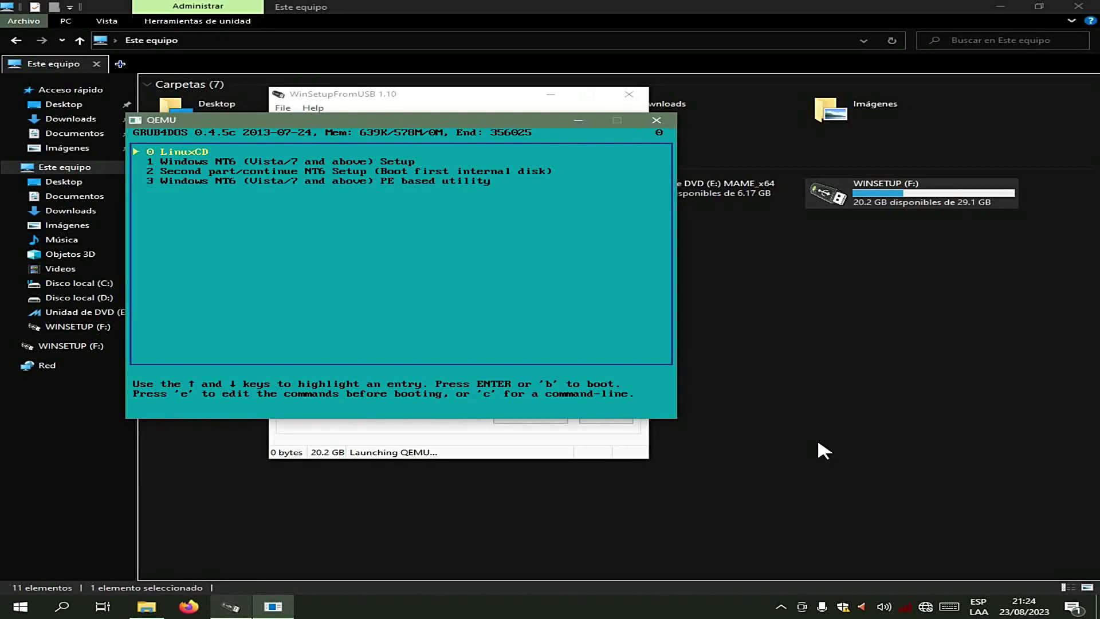
{"action": "key", "text": "Down"}
{"action": "key", "text": "Down"}
{"action": "key", "text": "Down"}
{"action": "key", "text": "Up"}
{"action": "key", "text": "Up"}
{"action": "key", "text": "Up"}
End the QEMU test, put WinSetupFromUSB away and open the WINSETUP (F:) drive in File Explorer.
{"action": "left_click", "coordinate": [657, 119]}
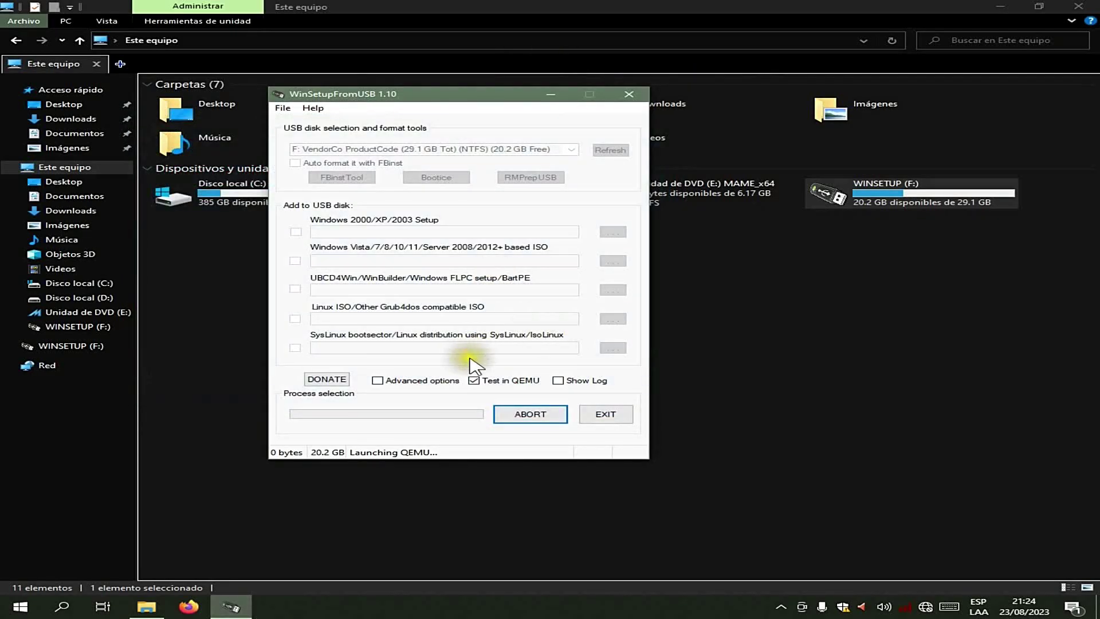
{"action": "left_click", "coordinate": [589, 334]}
{"action": "left_click", "coordinate": [627, 95]}
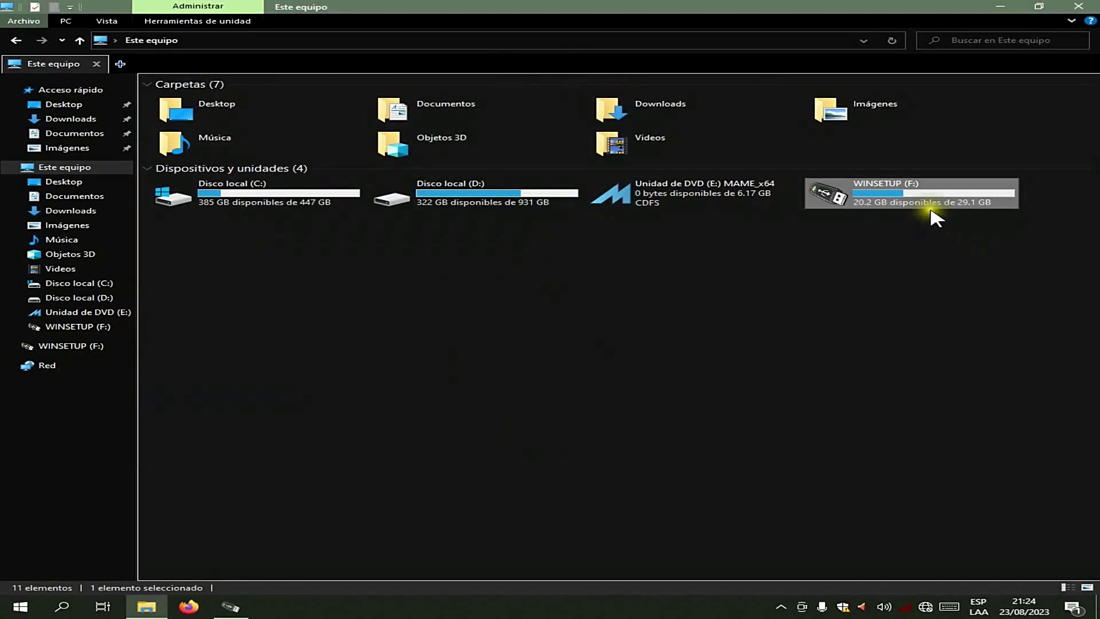
{"action": "double_click", "coordinate": [897, 193]}
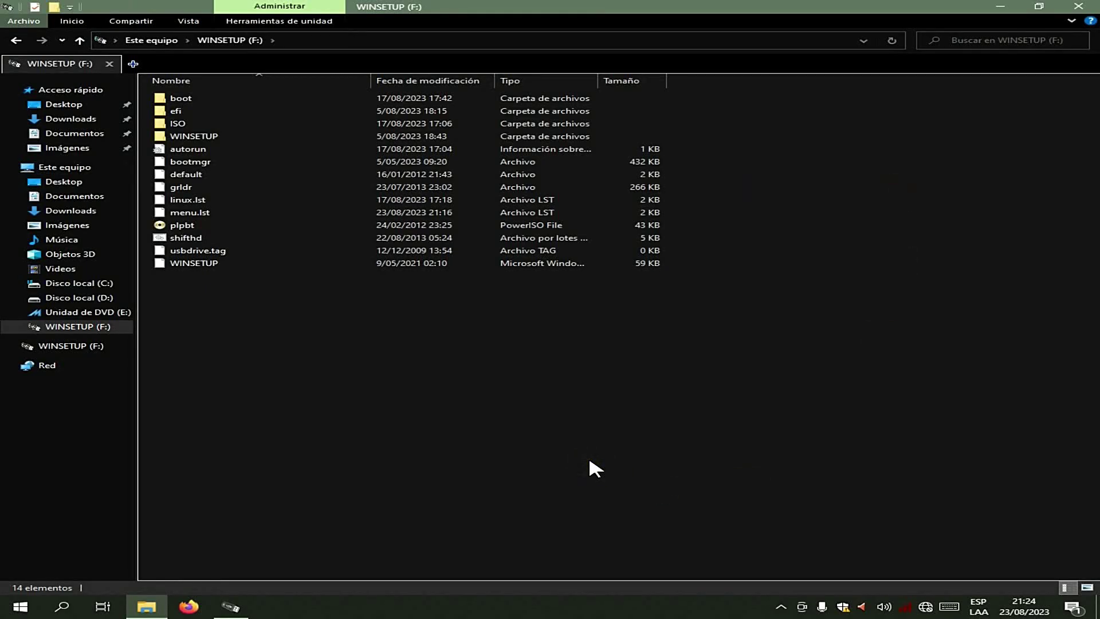
Open a blank document in Notepad and choose the root of WINSETUP (F:) as its save location.
{"action": "left_click", "coordinate": [71, 608]}
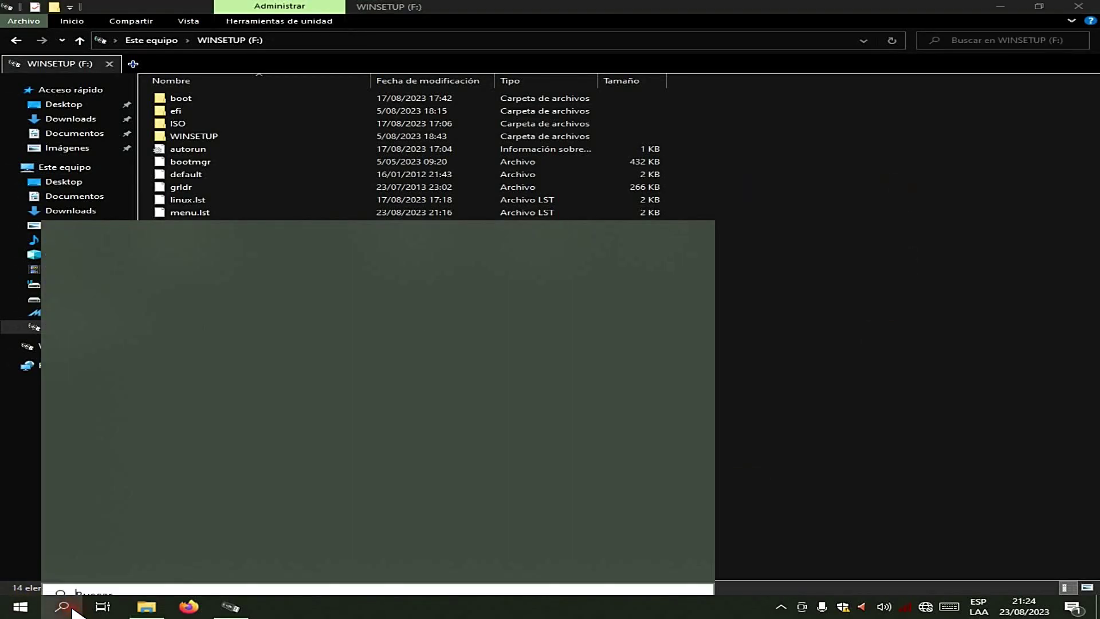
{"action": "left_click", "coordinate": [139, 371]}
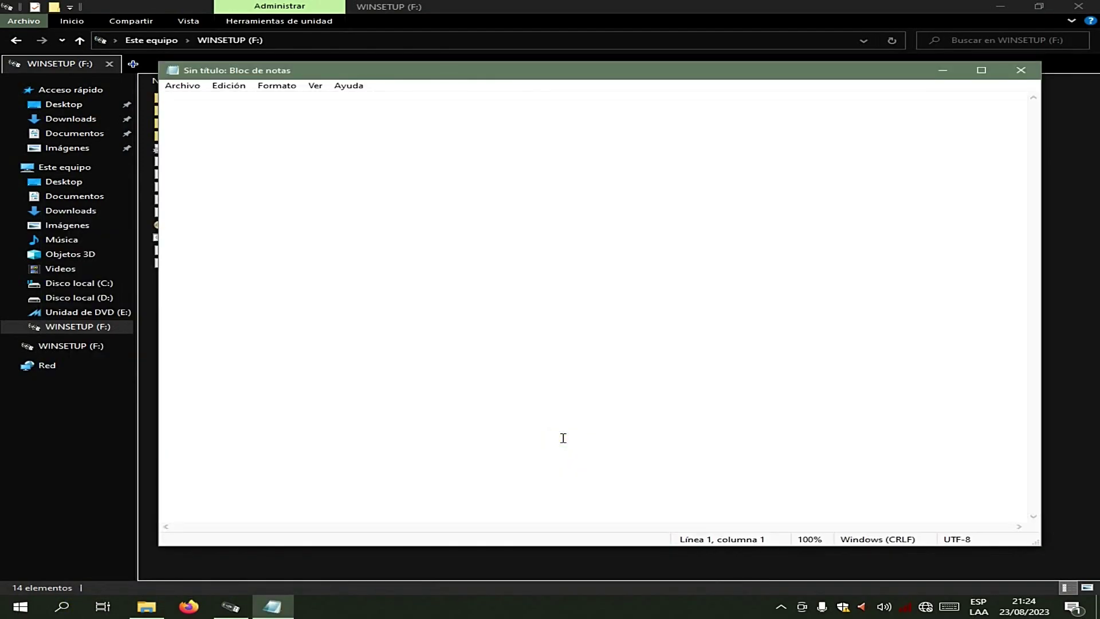
{"action": "left_click", "coordinate": [184, 86]}
{"action": "left_click", "coordinate": [252, 152]}
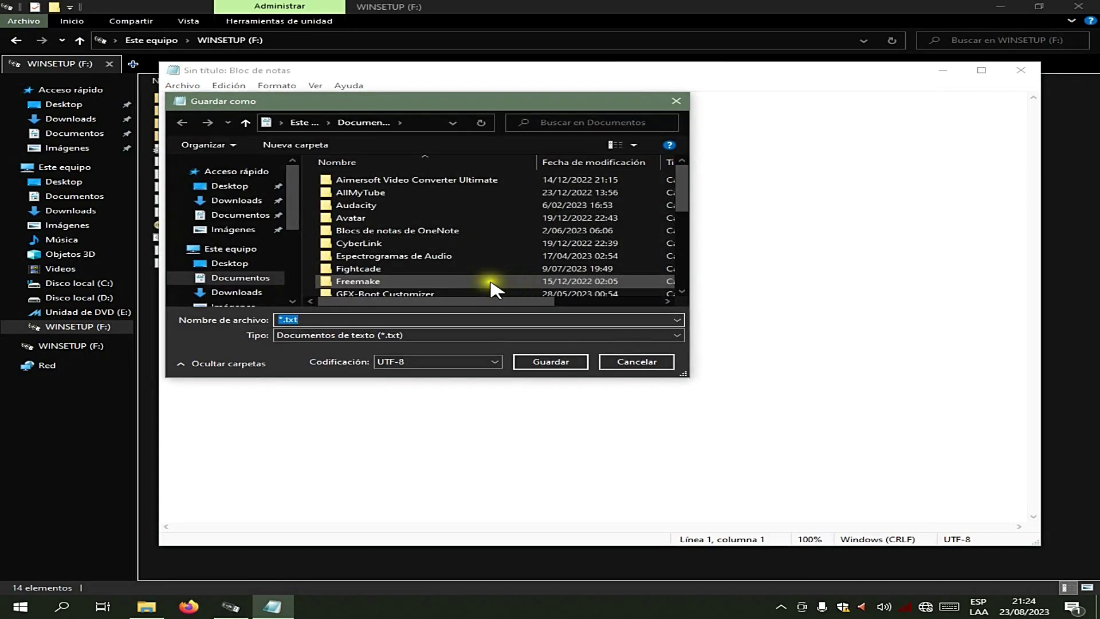
{"action": "left_click_drag", "start_coordinate": [293, 207], "coordinate": [308, 273]}
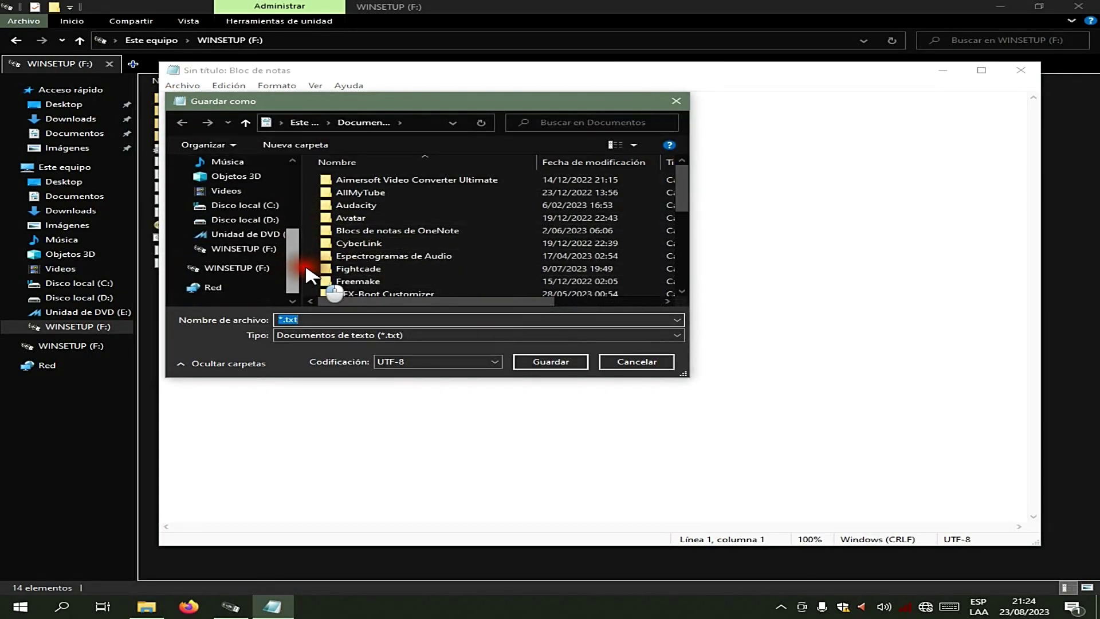
{"action": "left_click", "coordinate": [234, 269]}
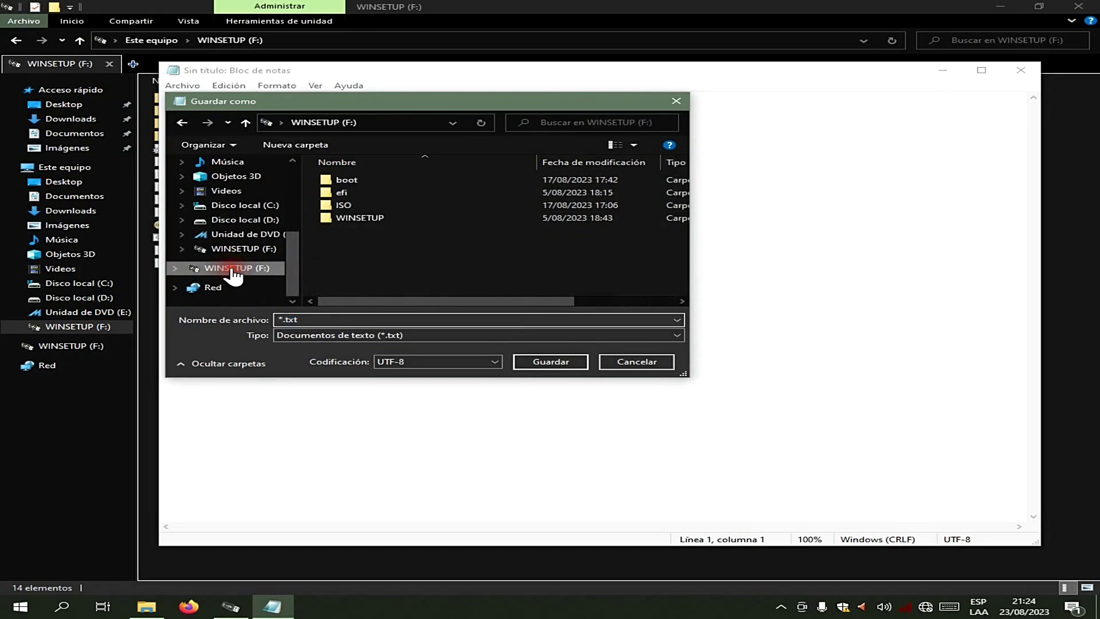
Save the empty document as windows.lst with the file type set to all files, and close it.
{"action": "left_click", "coordinate": [324, 318]}
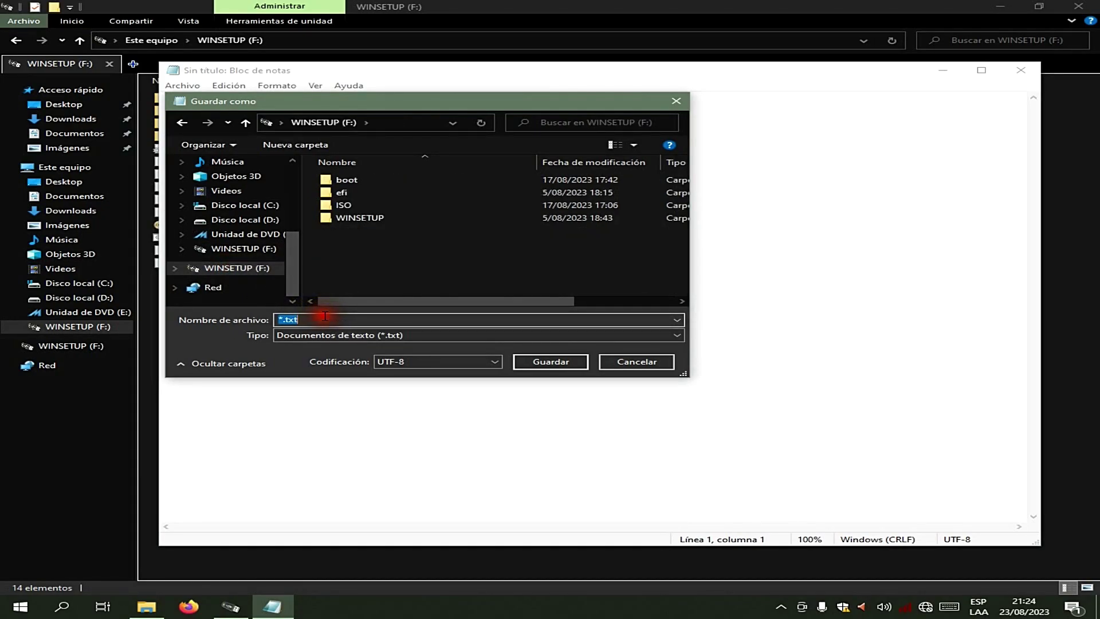
{"action": "type", "text": "w"}
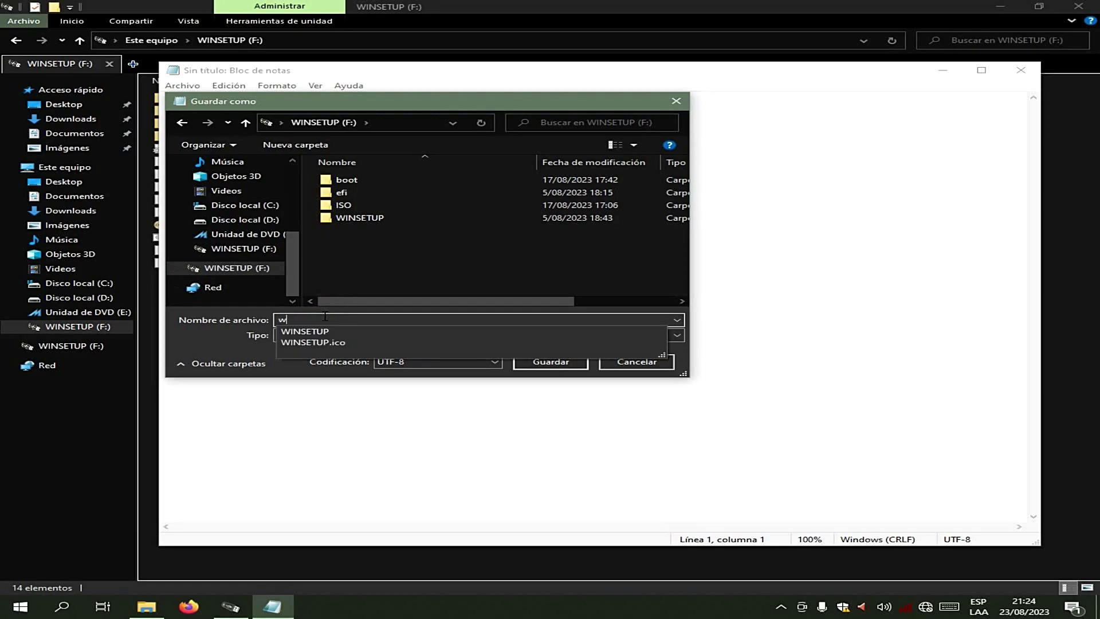
{"action": "type", "text": "indows"}
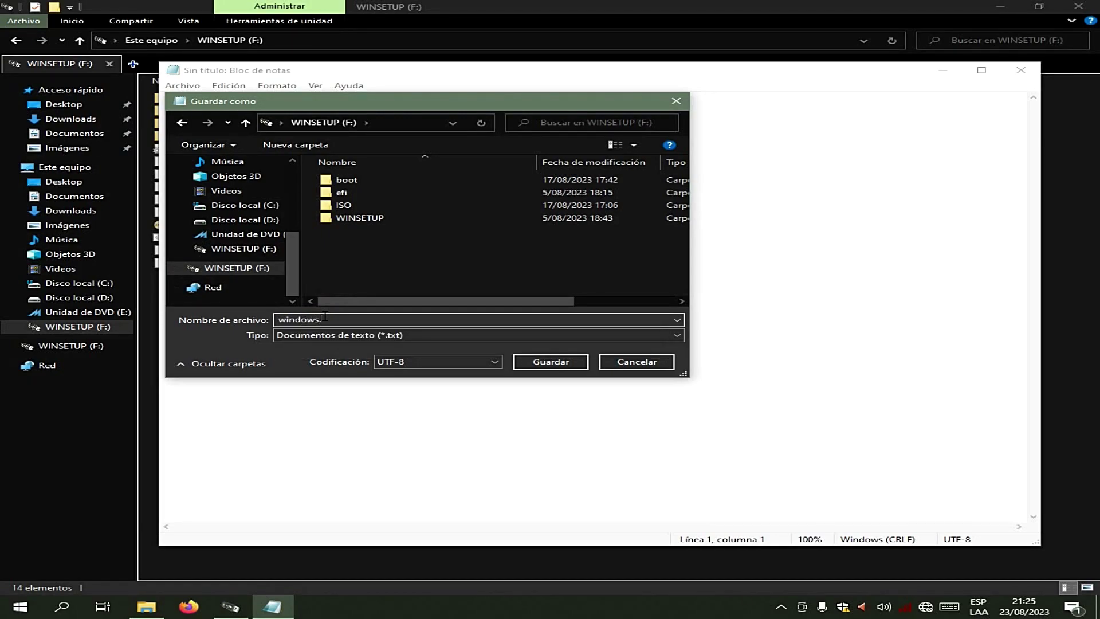
{"action": "type", "text": ".t"}
{"action": "type", "text": "t"}
{"action": "left_click", "coordinate": [447, 337]}
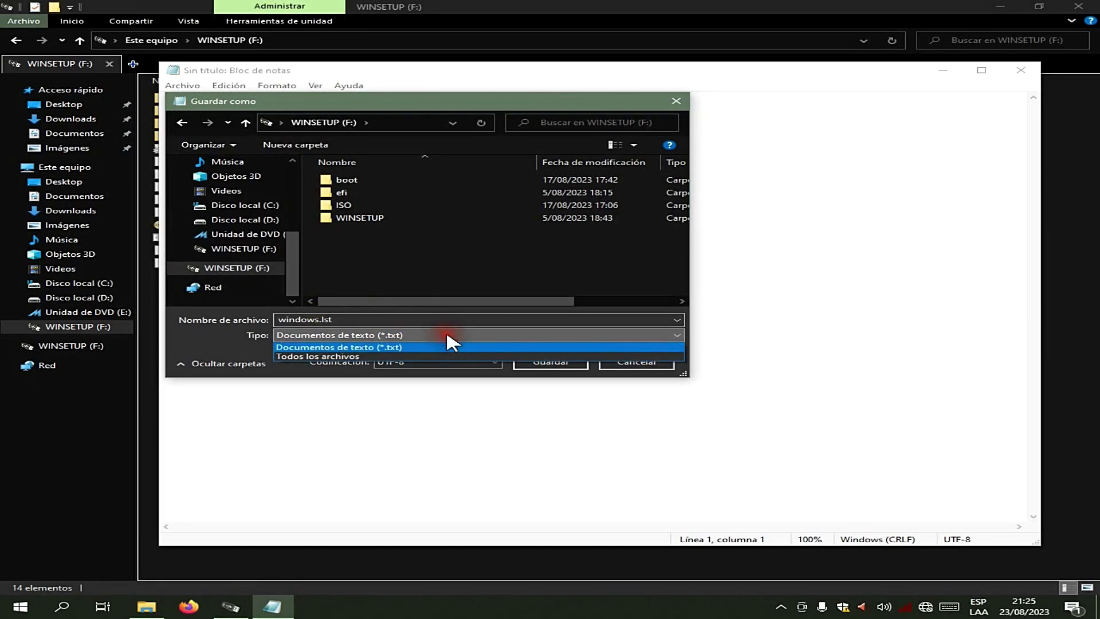
{"action": "left_click", "coordinate": [303, 357]}
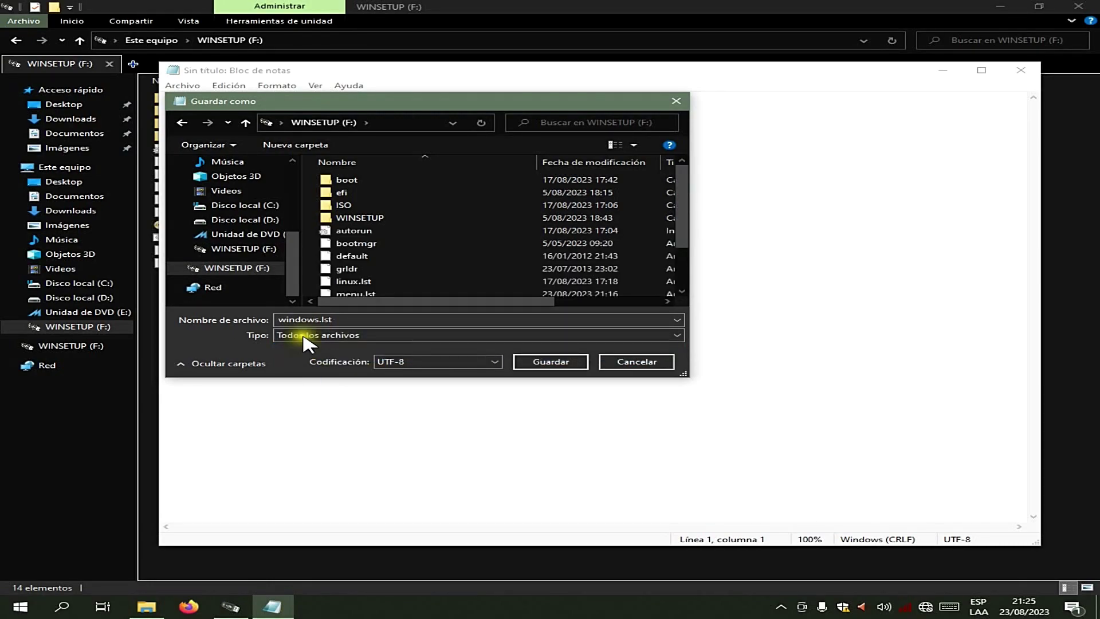
{"action": "left_click", "coordinate": [558, 362]}
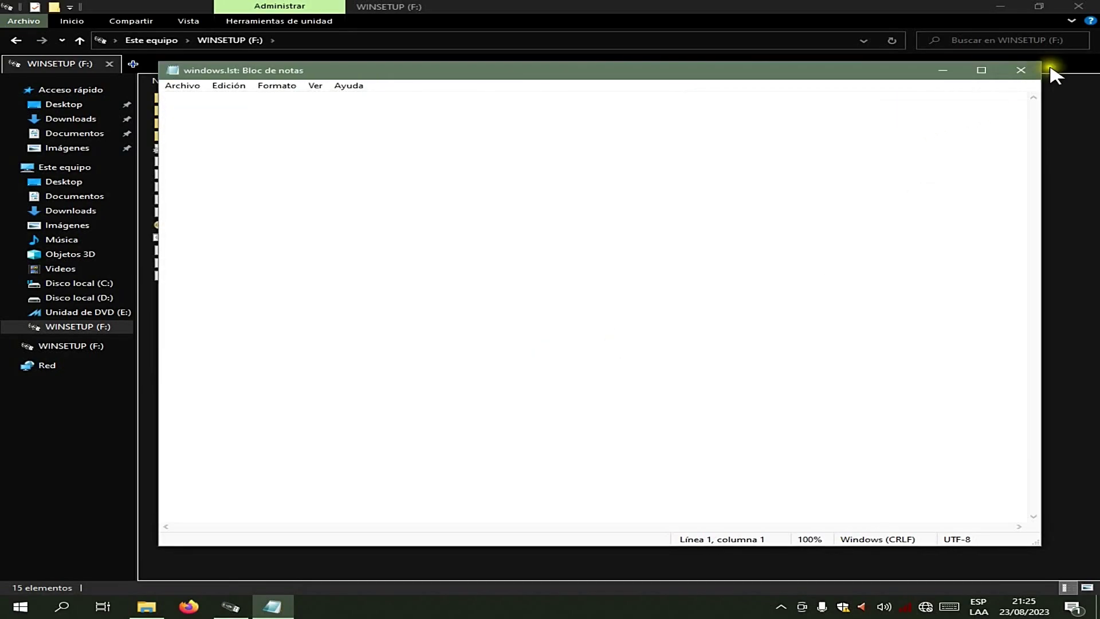
{"action": "left_click", "coordinate": [1021, 70]}
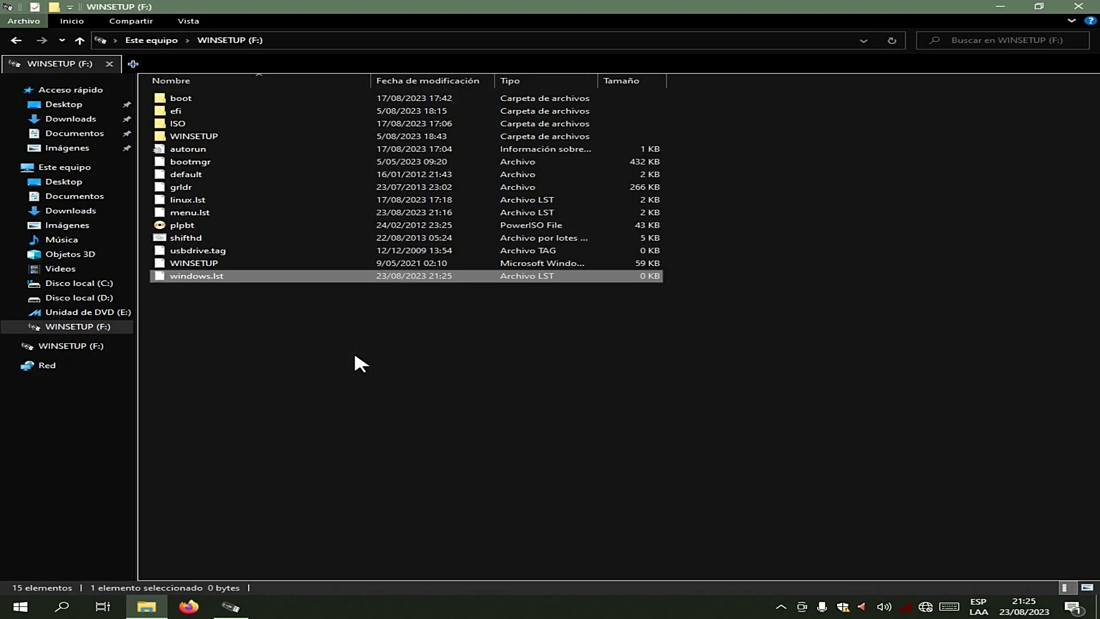
Open linux.lst in Notepad without making it the default for .lst files, and move its window clear of the file list.
{"action": "double_click", "coordinate": [234, 201]}
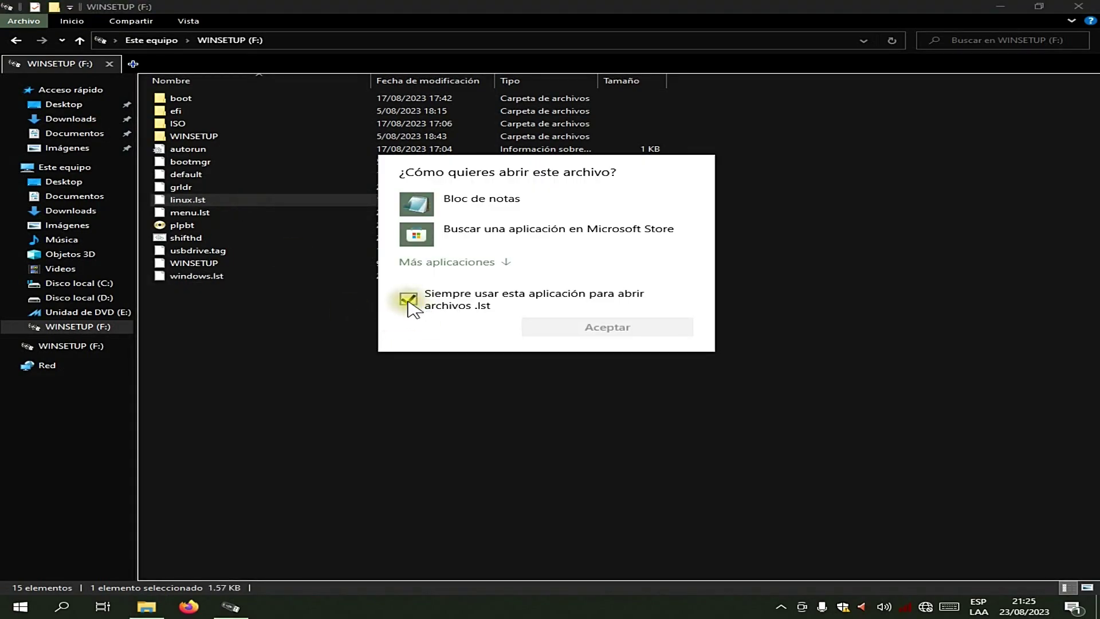
{"action": "left_click", "coordinate": [409, 303]}
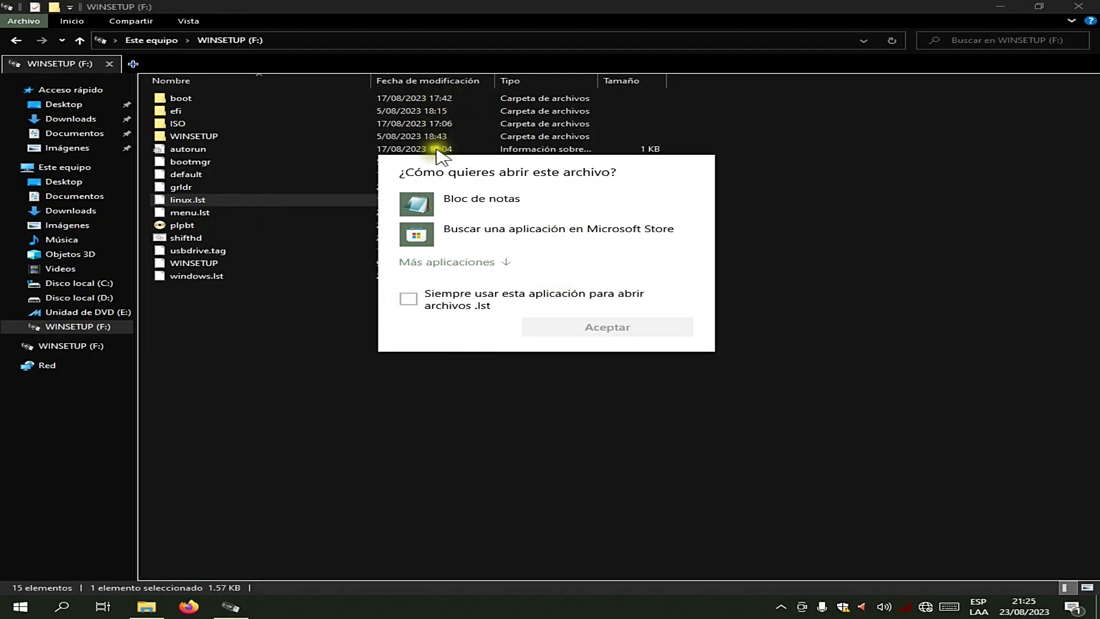
{"action": "left_click", "coordinate": [497, 205]}
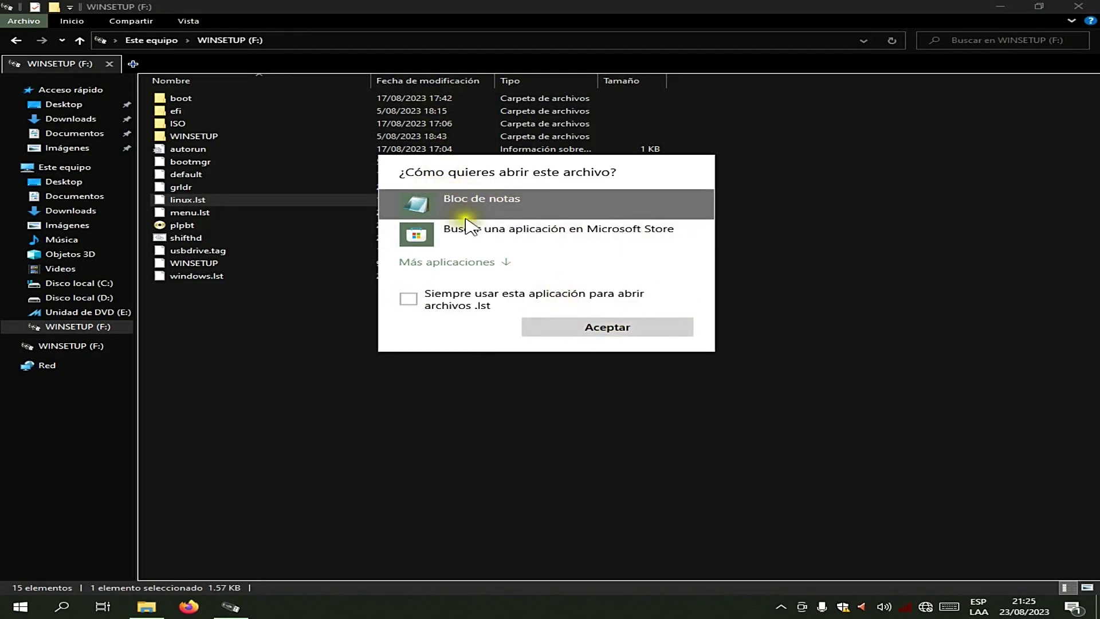
{"action": "left_click", "coordinate": [554, 328]}
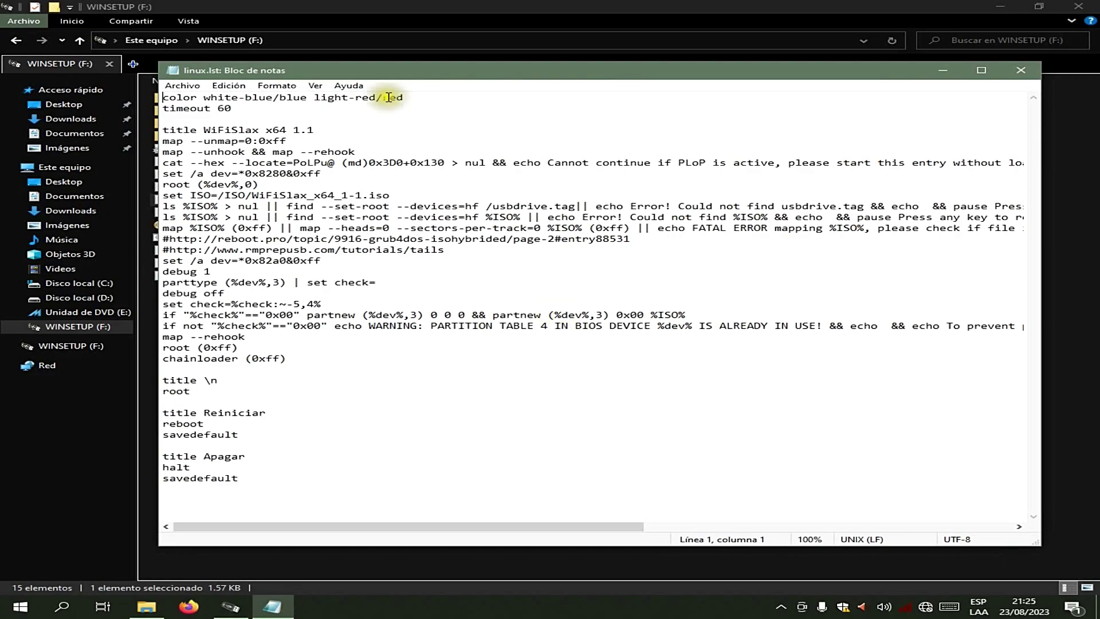
{"action": "left_click_drag", "start_coordinate": [379, 67], "coordinate": [548, 69]}
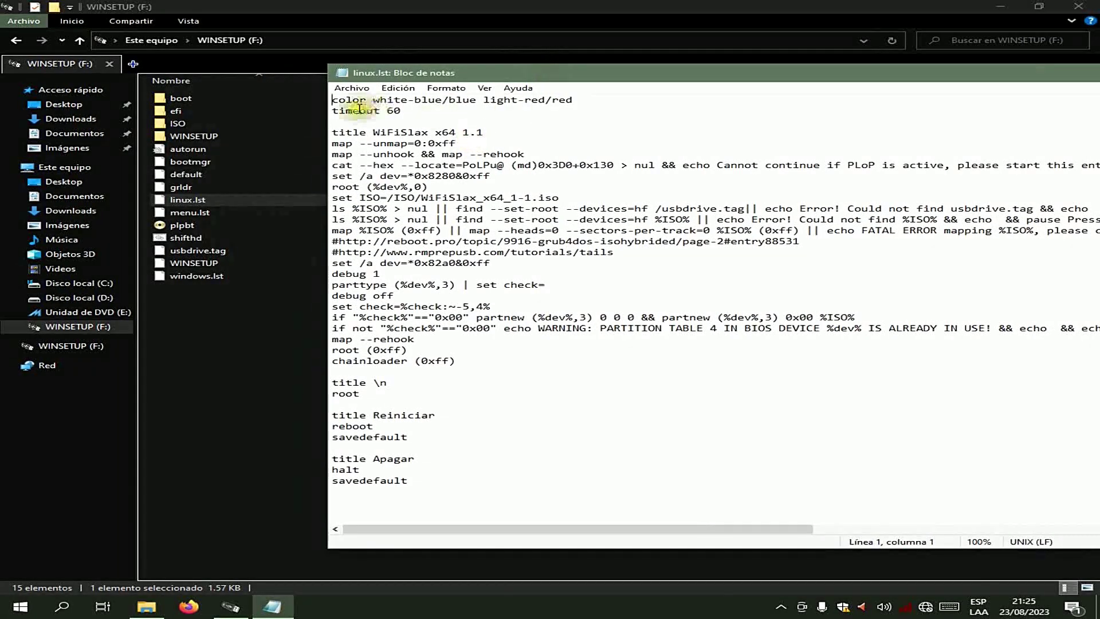
Copy the color and timeout lines at the start of linux.lst.
{"action": "left_click_drag", "start_coordinate": [332, 99], "coordinate": [401, 112]}
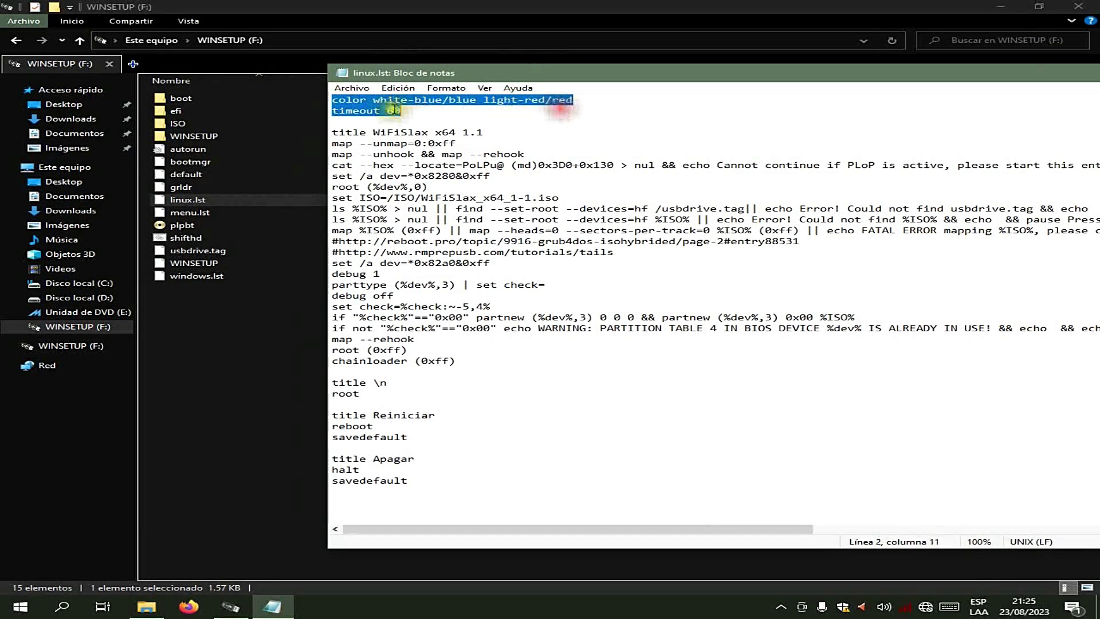
{"action": "right_click", "coordinate": [381, 109]}
{"action": "left_click", "coordinate": [401, 145]}
Open windows.lst in Notepad without setting a default app, and paste the copied color and timeout lines into it.
{"action": "left_click", "coordinate": [183, 276]}
{"action": "double_click", "coordinate": [184, 277]}
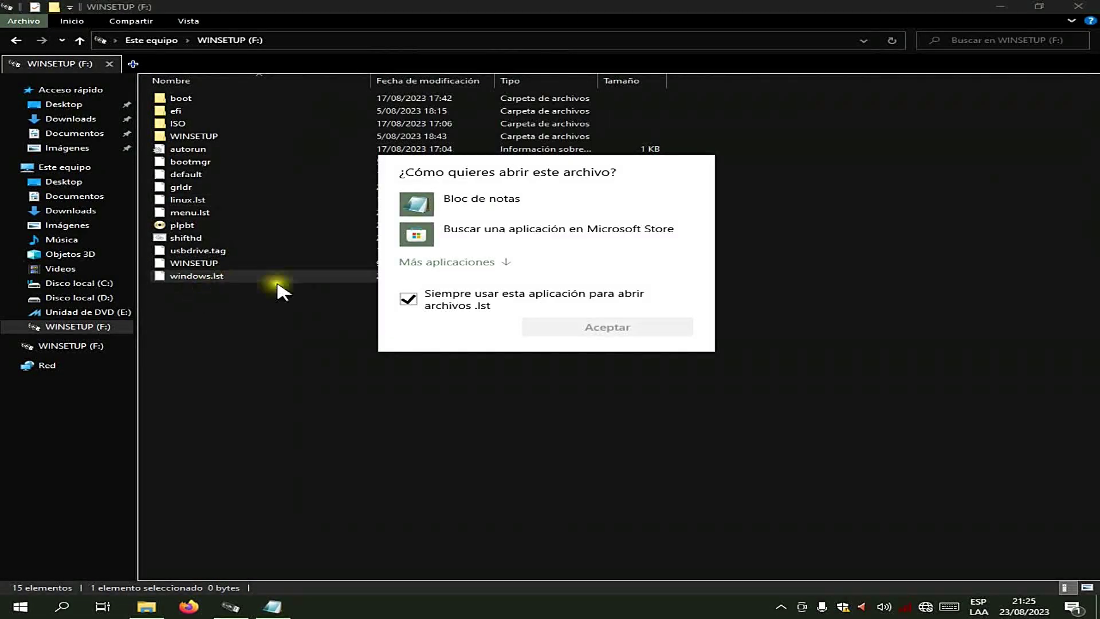
{"action": "left_click", "coordinate": [409, 299]}
{"action": "left_click", "coordinate": [452, 208]}
{"action": "left_click", "coordinate": [616, 331]}
{"action": "right_click", "coordinate": [256, 142]}
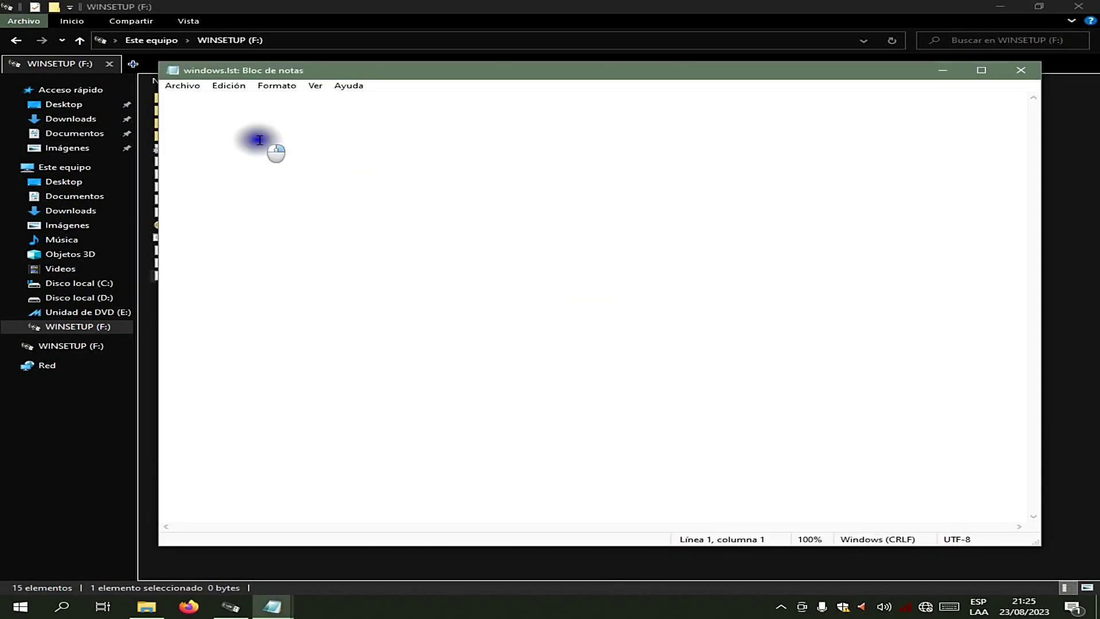
{"action": "left_click", "coordinate": [316, 191]}
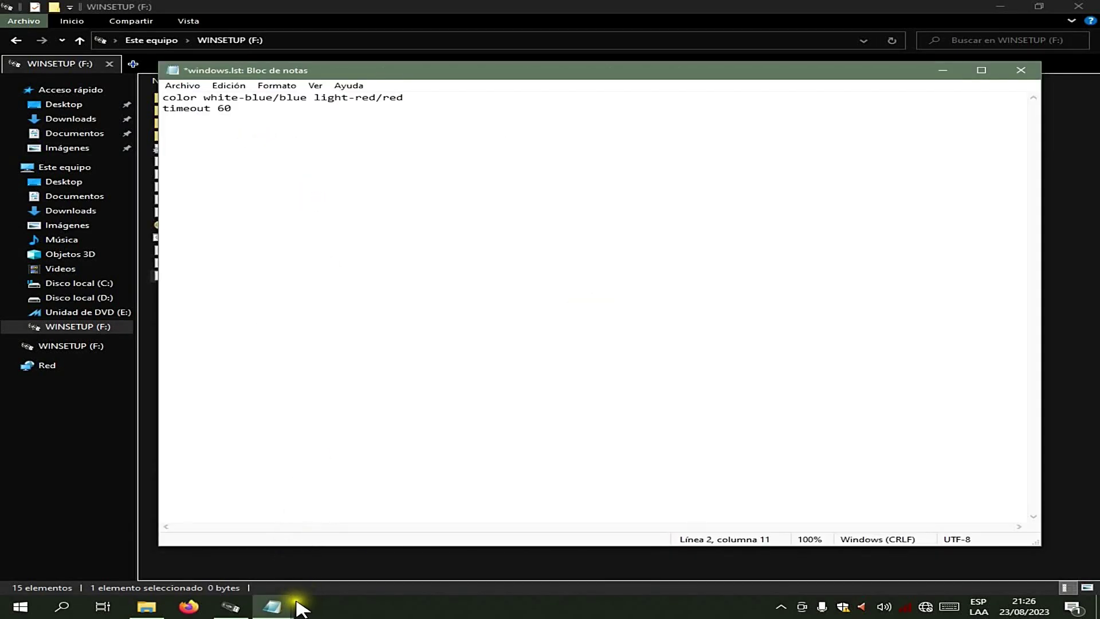
Return to linux.lst and copy the closing block from "title \n" through the Reiniciar and Apagar entries.
{"action": "left_click", "coordinate": [274, 605]}
{"action": "left_click", "coordinate": [232, 551]}
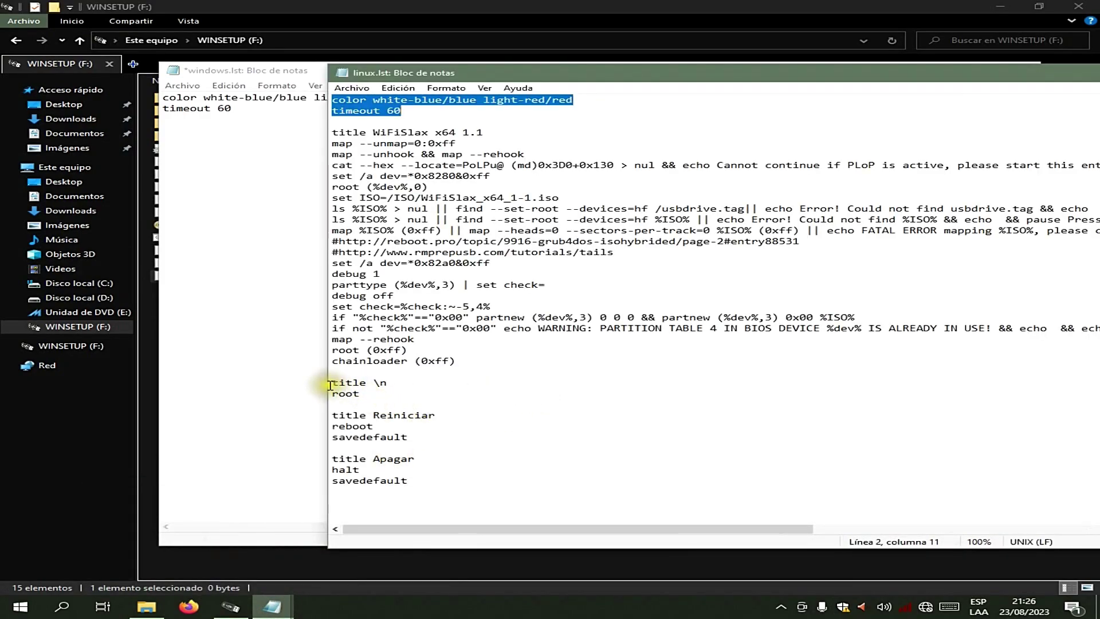
{"action": "left_click_drag", "start_coordinate": [332, 383], "coordinate": [445, 484]}
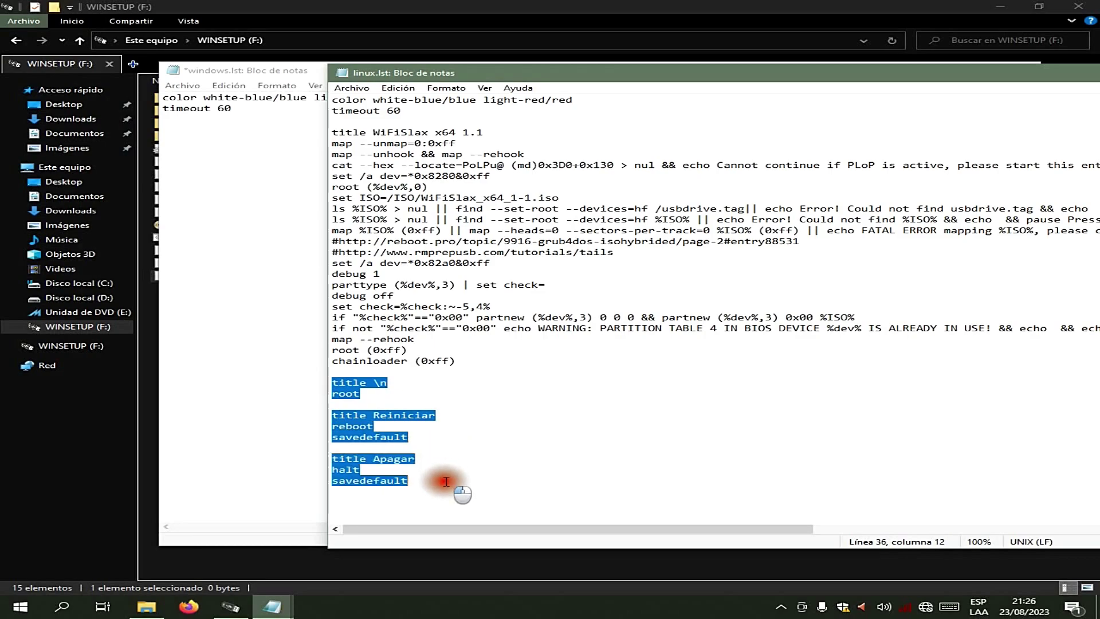
{"action": "right_click", "coordinate": [350, 421]}
{"action": "left_click", "coordinate": [385, 437]}
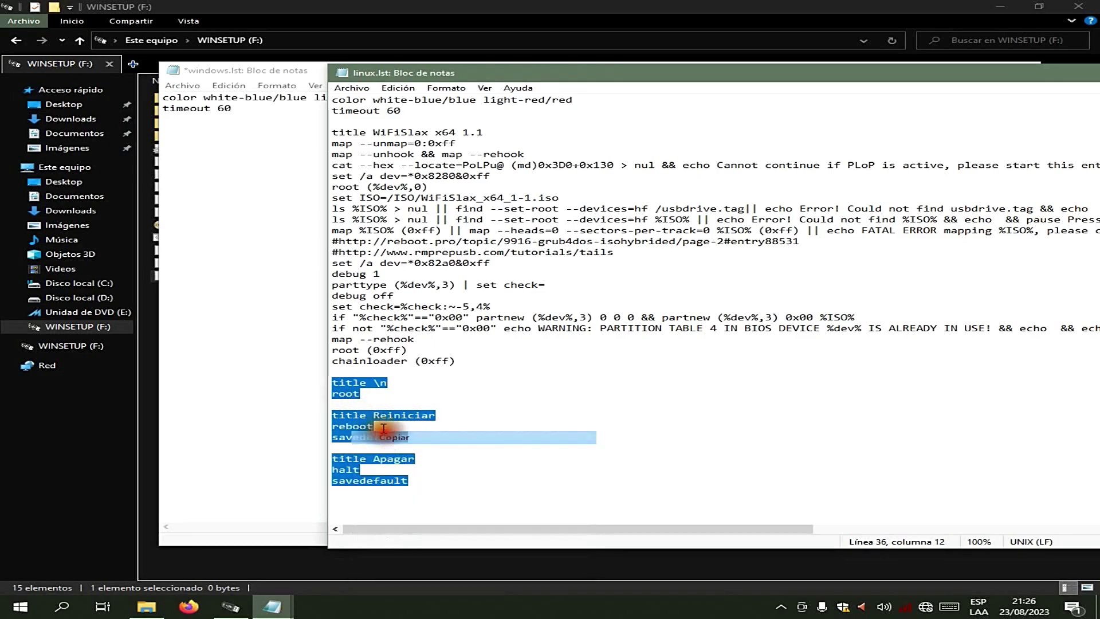
Paste the copied closing block into windows.lst, leaving a blank line below "timeout 60".
{"action": "left_click", "coordinate": [180, 293]}
{"action": "left_click", "coordinate": [249, 107]}
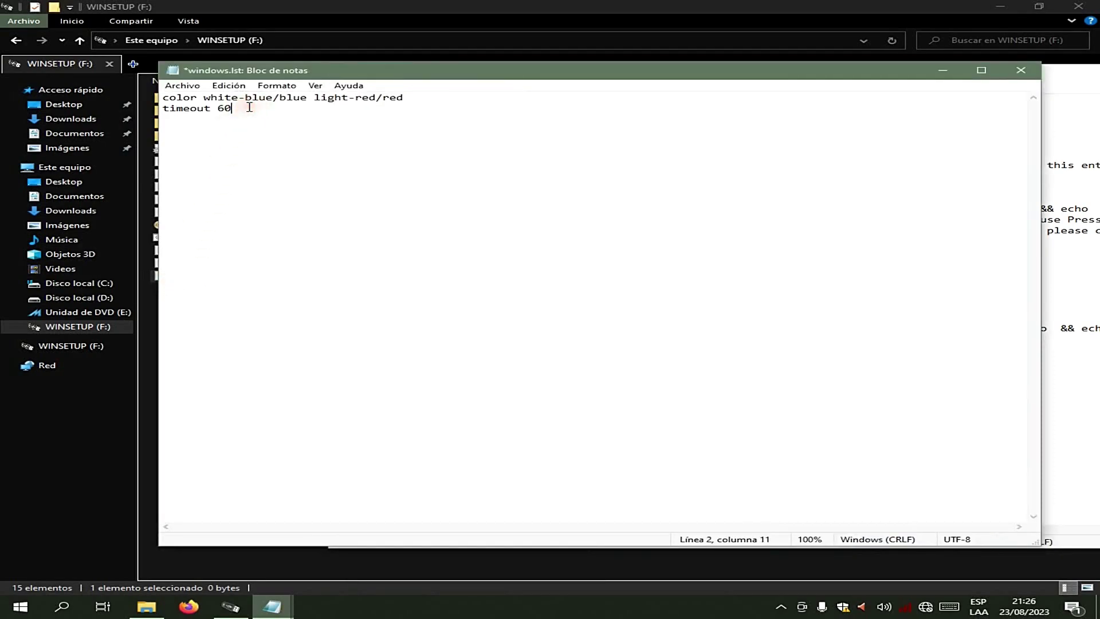
{"action": "key", "text": "Return"}
{"action": "key", "text": "Return"}
{"action": "right_click", "coordinate": [317, 178]}
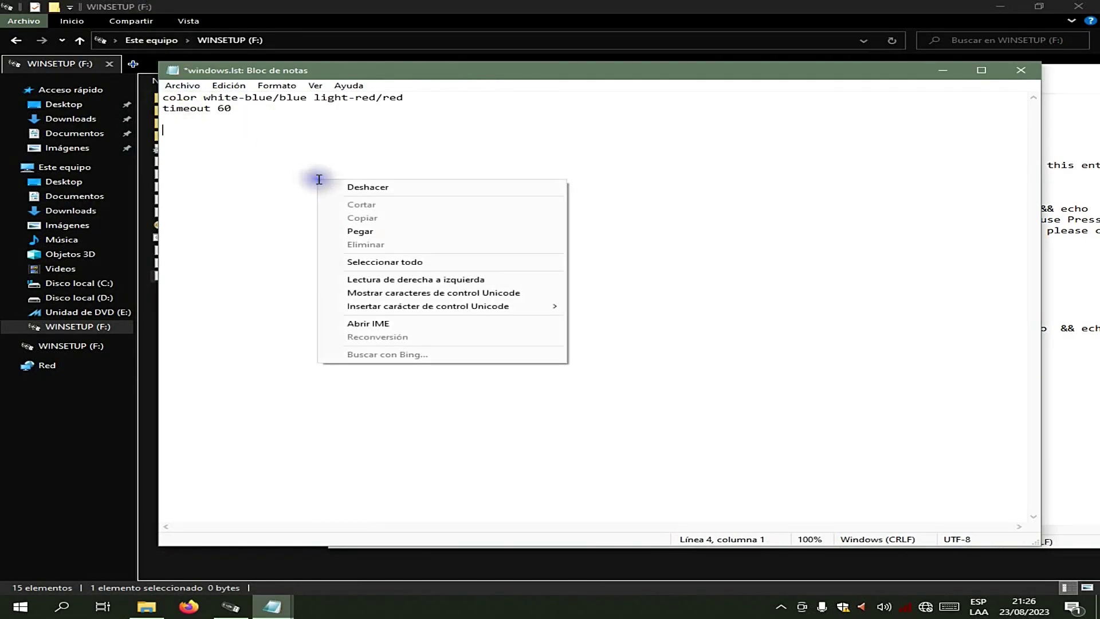
{"action": "left_click", "coordinate": [371, 229]}
Make room above "title \n" in windows.lst and enter "title ...Volver al Menu" followed by the line "find --set-root /".
{"action": "left_click", "coordinate": [185, 119]}
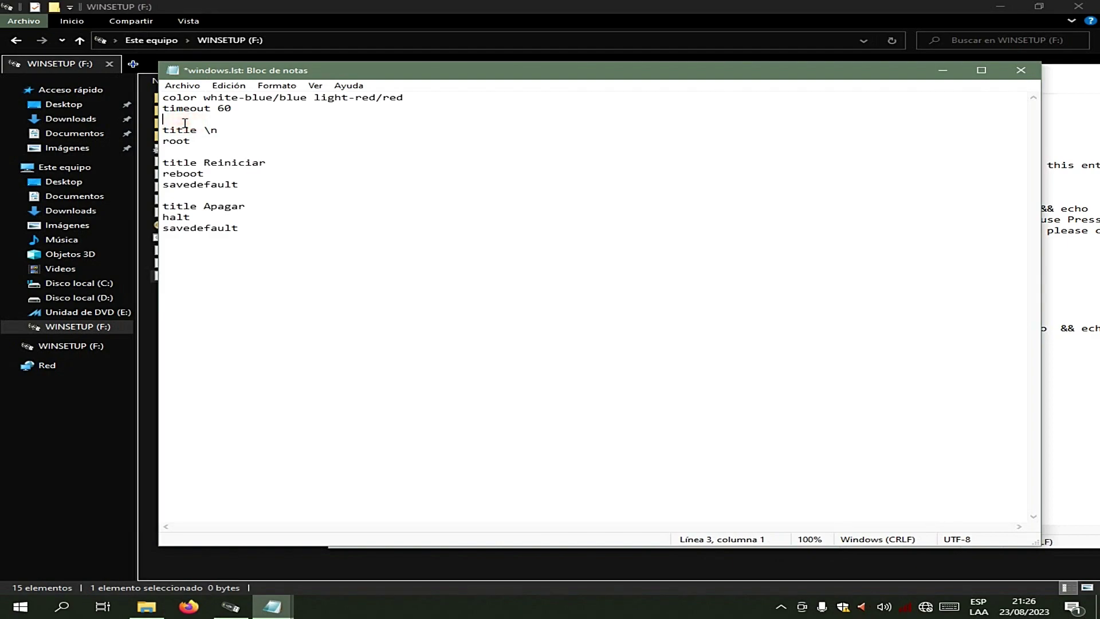
{"action": "key", "text": "Return"}
{"action": "key", "text": "Return"}
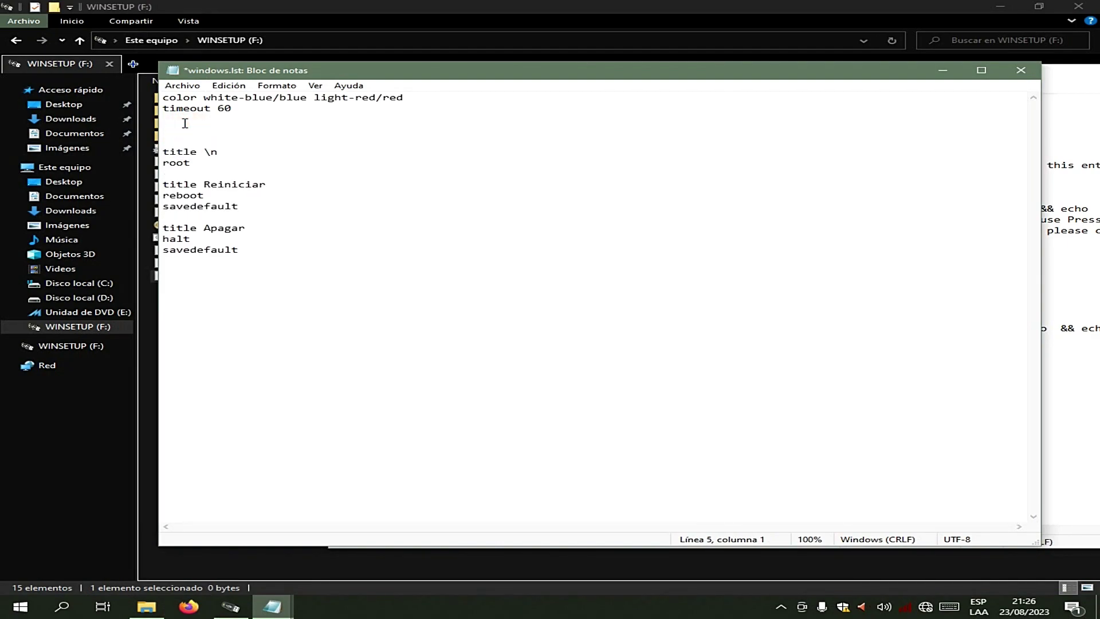
{"action": "key", "text": "Up"}
{"action": "left_click_drag", "start_coordinate": [422, 72], "coordinate": [487, 107]}
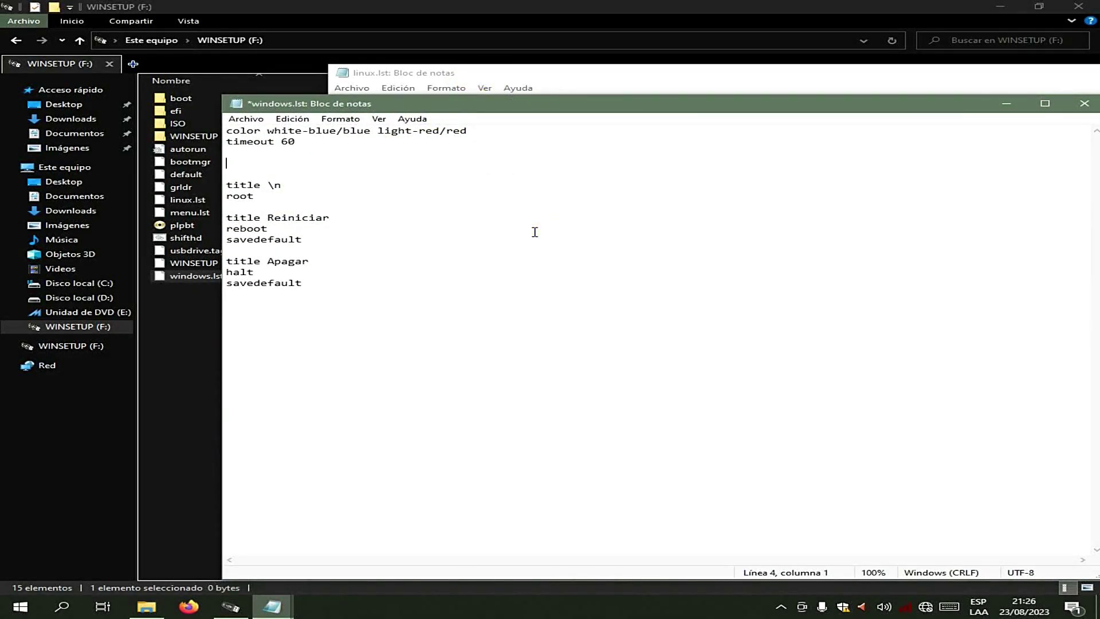
{"action": "type", "text": "title ...Volver al Menu"}
{"action": "key", "text": "Return"}
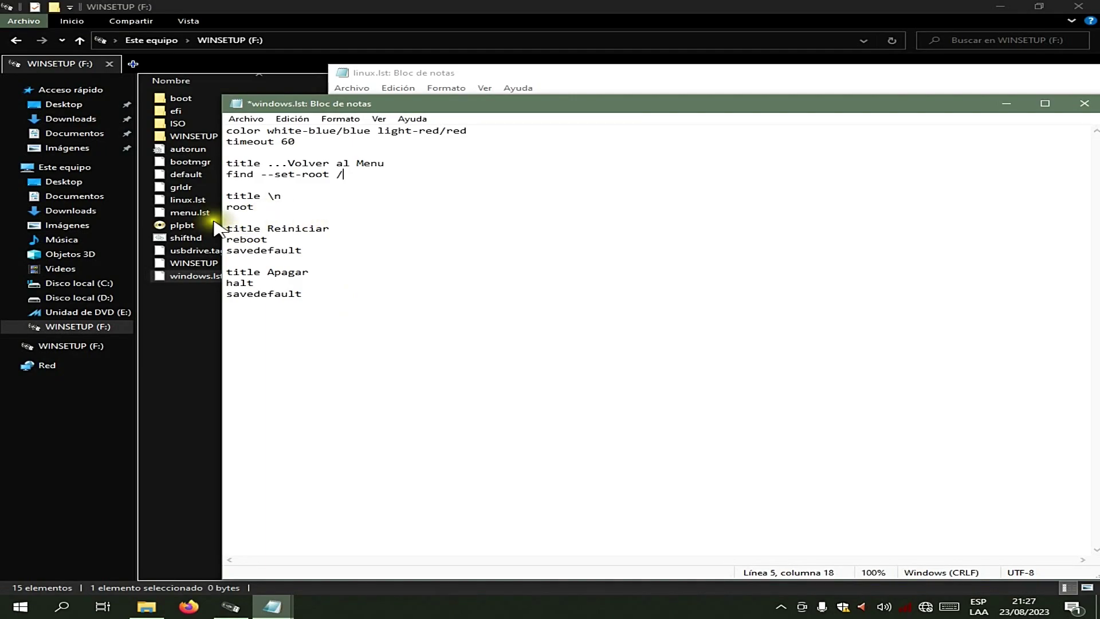
Copy the full file name menu.lst, including its extension, from the WINSETUP drive's file list without renaming the file.
{"action": "left_click", "coordinate": [190, 212]}
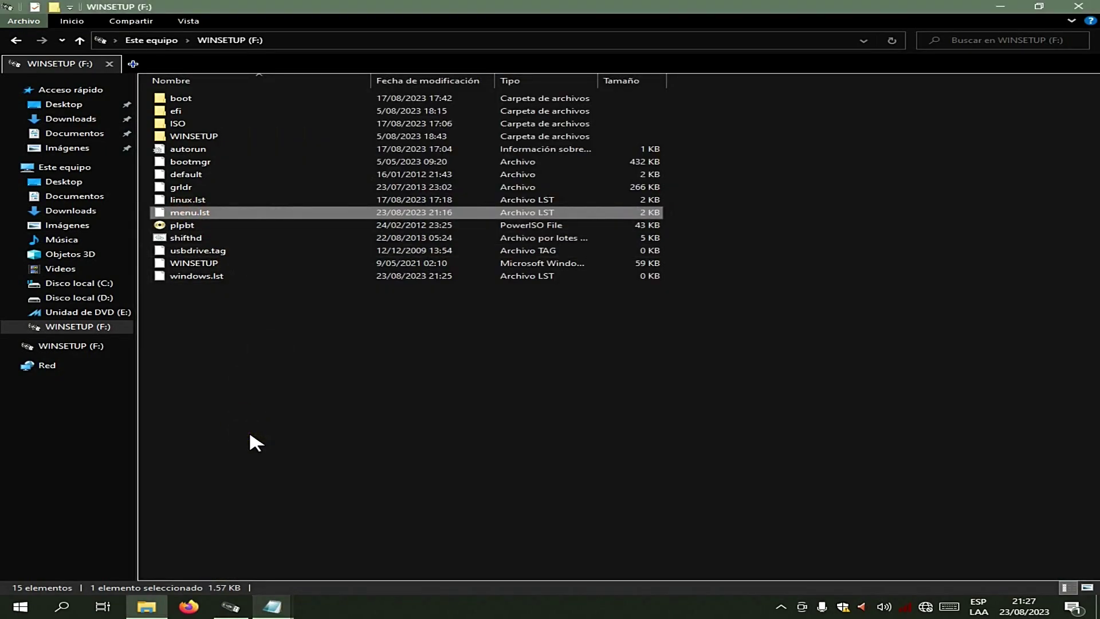
{"action": "key", "text": "F2"}
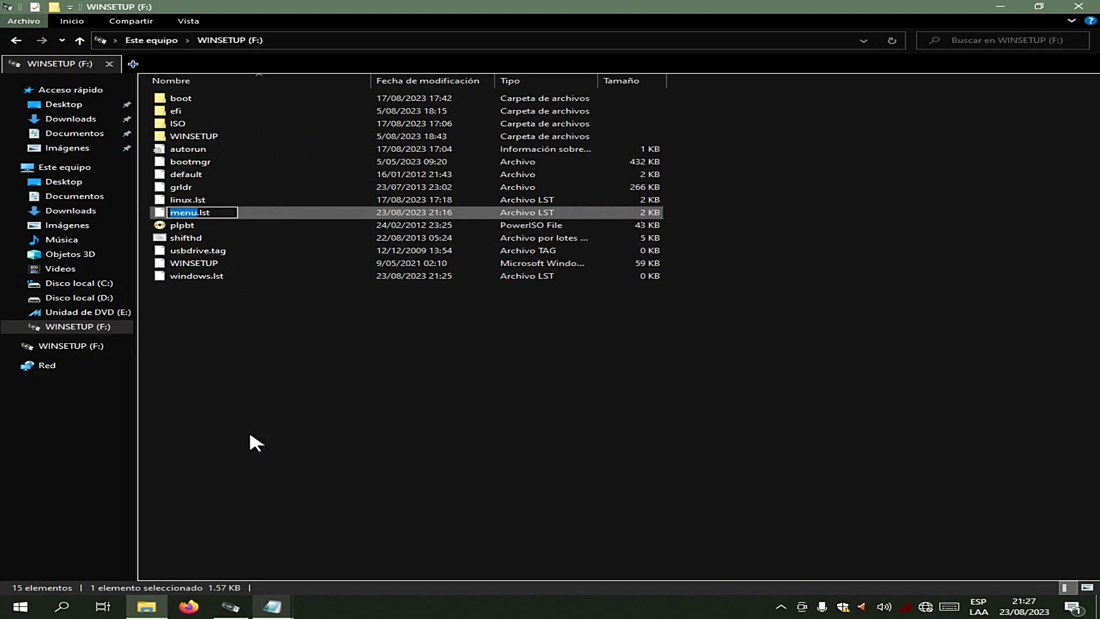
{"action": "left_click", "coordinate": [229, 212]}
{"action": "left_click_drag", "start_coordinate": [171, 213], "coordinate": [193, 212]}
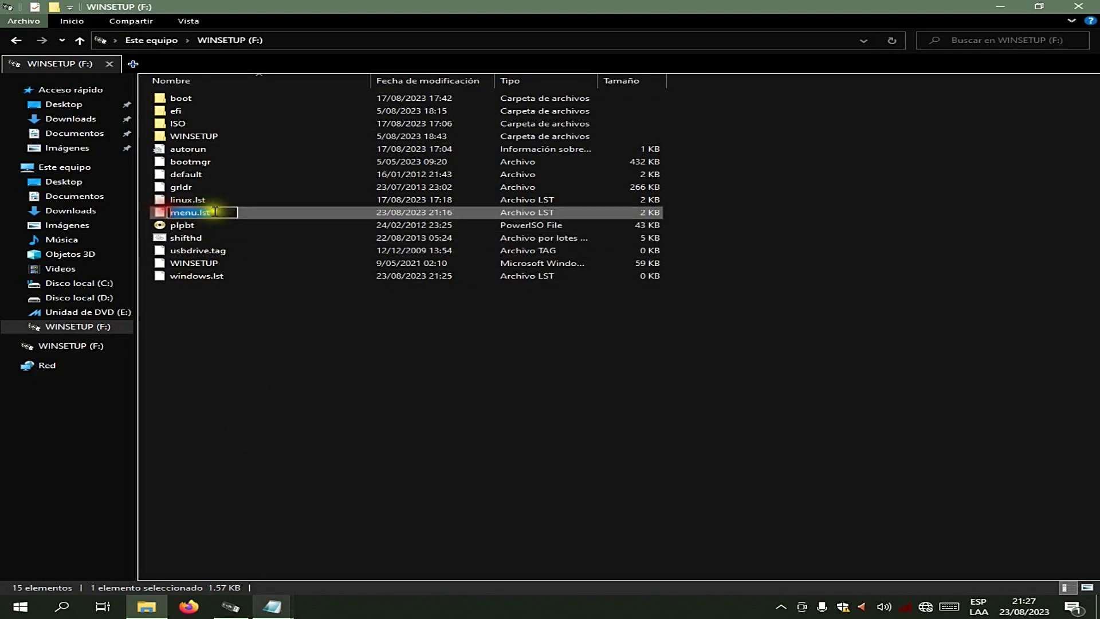
{"action": "right_click", "coordinate": [200, 211]}
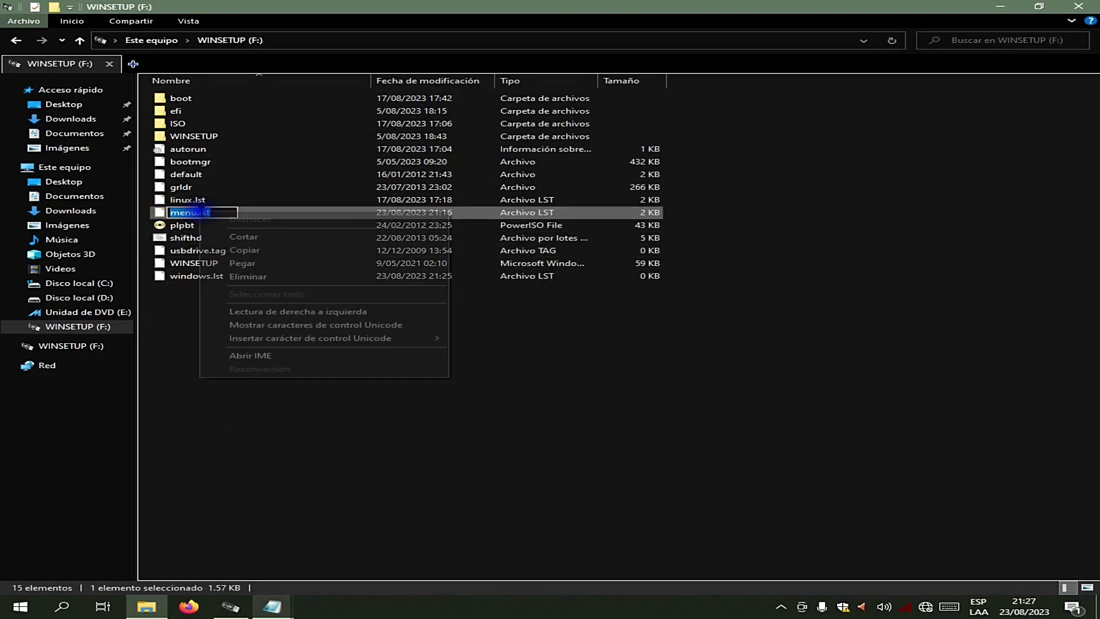
{"action": "left_click", "coordinate": [252, 248]}
{"action": "left_click", "coordinate": [293, 378]}
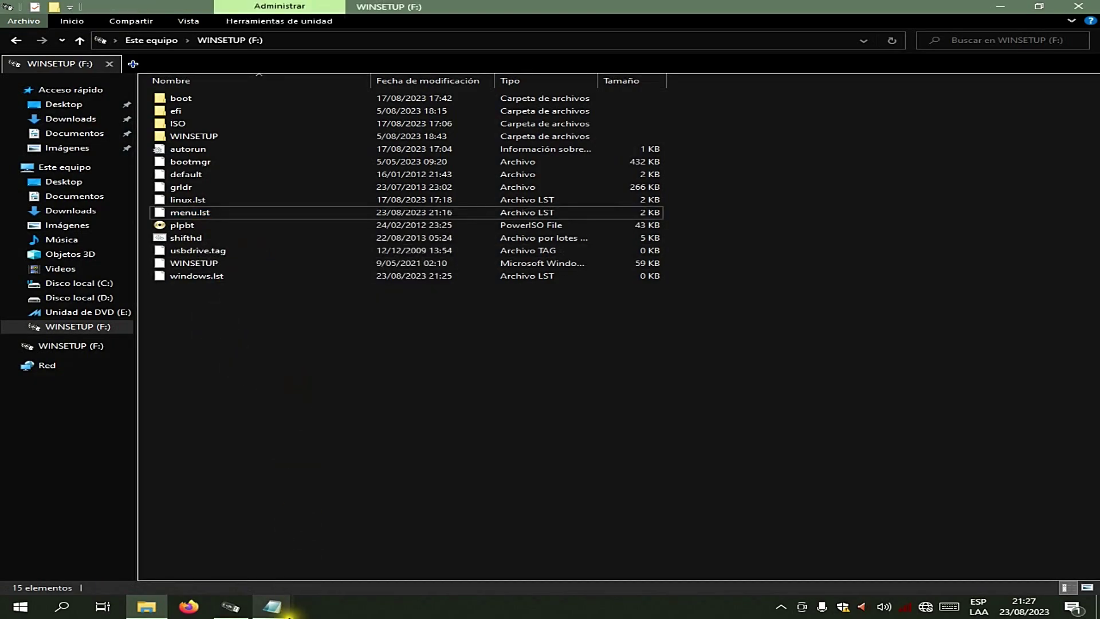
Return to windows.lst, paste menu.lst after "find --set-root /", and start the following line with "configfile /".
{"action": "mouse_move", "coordinate": [278, 606]}
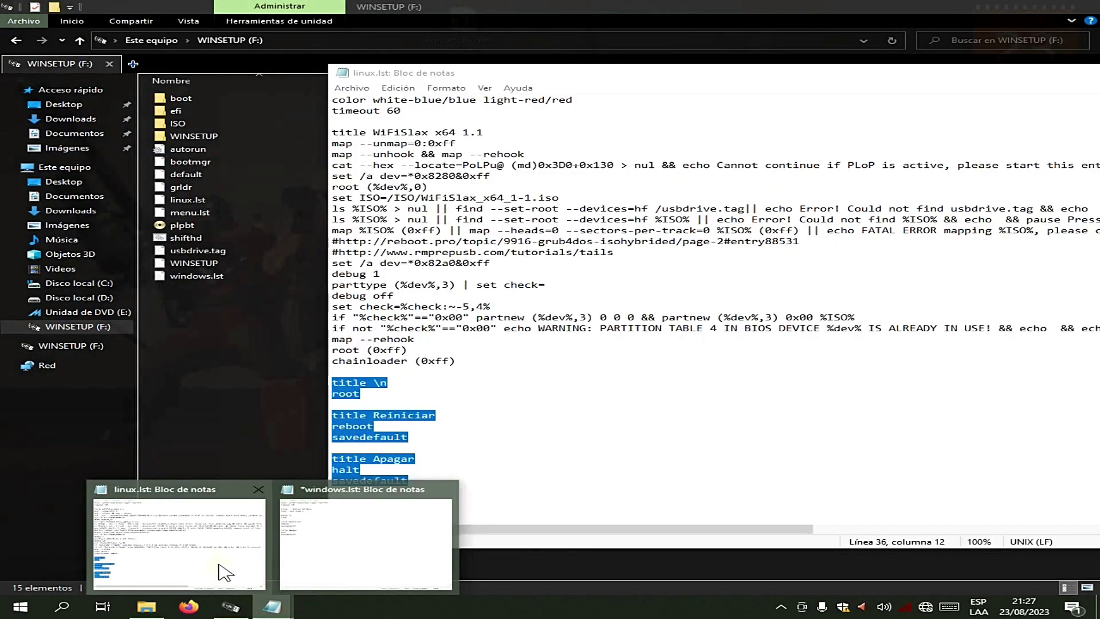
{"action": "left_click", "coordinate": [339, 560]}
{"action": "right_click", "coordinate": [422, 218]}
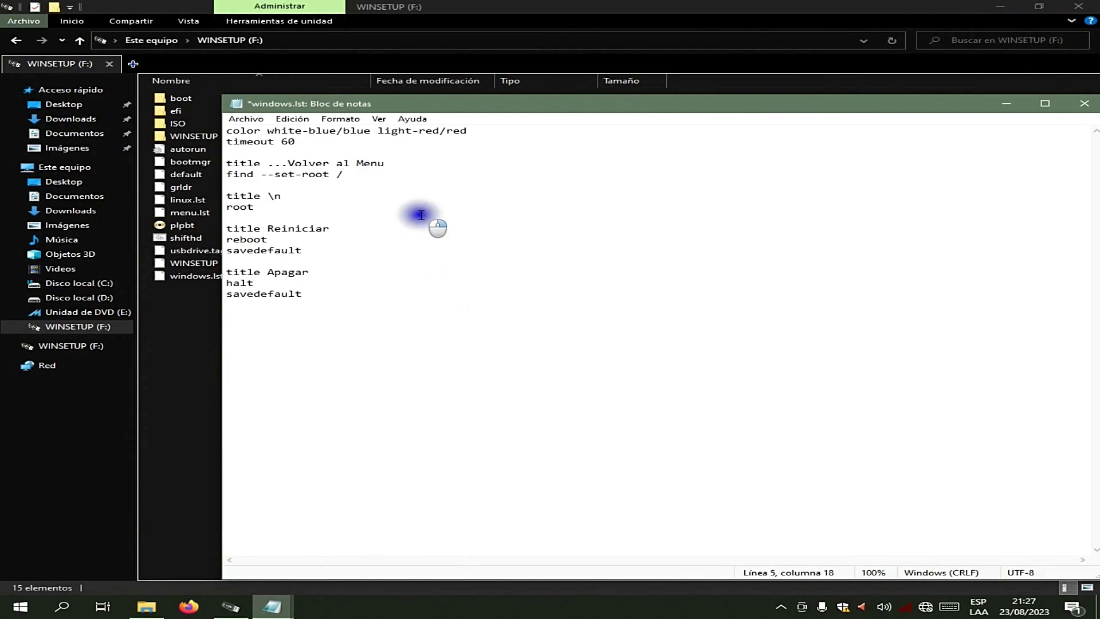
{"action": "left_click", "coordinate": [463, 268]}
{"action": "key", "text": "Return"}
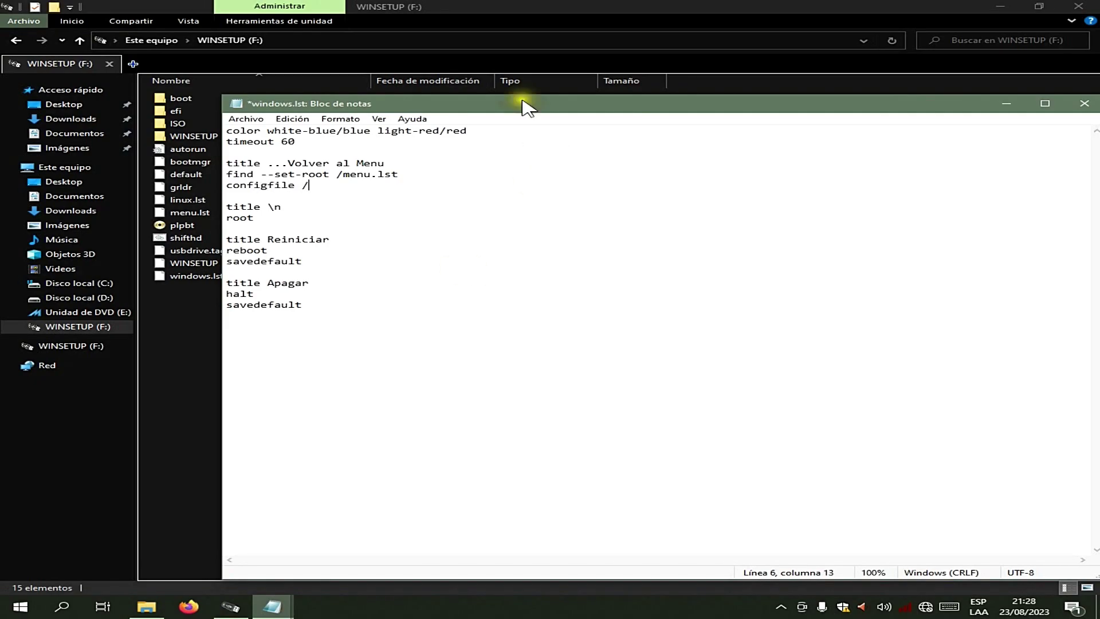
Complete the configfile line with menu.lst copied from the line above, and add two more blank lines below it.
{"action": "left_click_drag", "start_coordinate": [344, 173], "coordinate": [398, 174]}
{"action": "right_click", "coordinate": [398, 175]}
{"action": "left_click", "coordinate": [429, 214]}
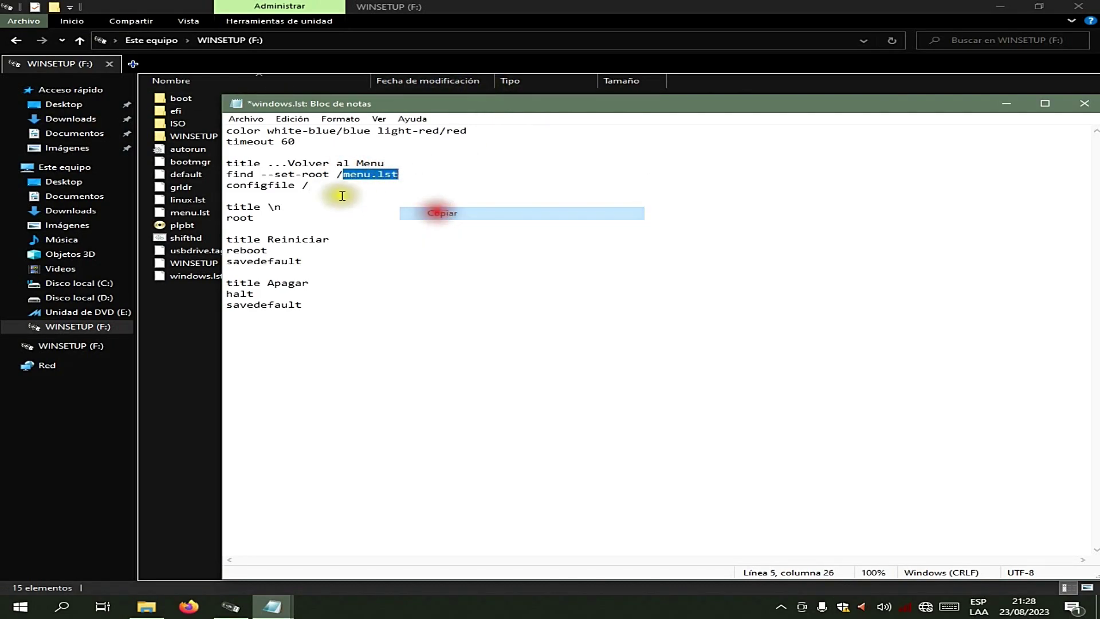
{"action": "left_click", "coordinate": [317, 186]}
{"action": "right_click", "coordinate": [315, 188]}
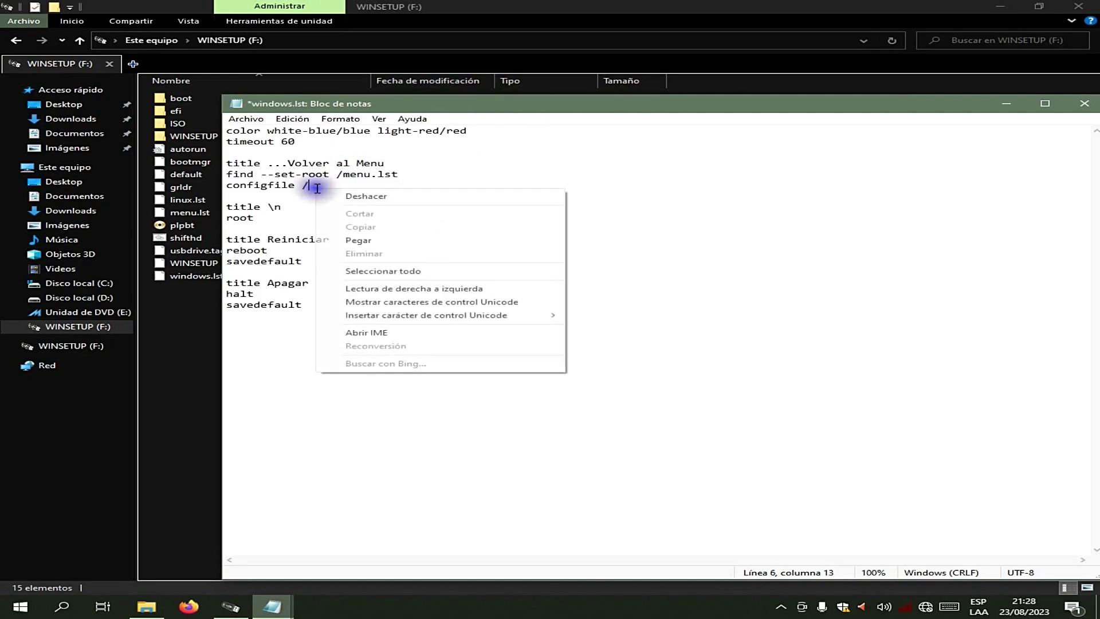
{"action": "left_click", "coordinate": [361, 240]}
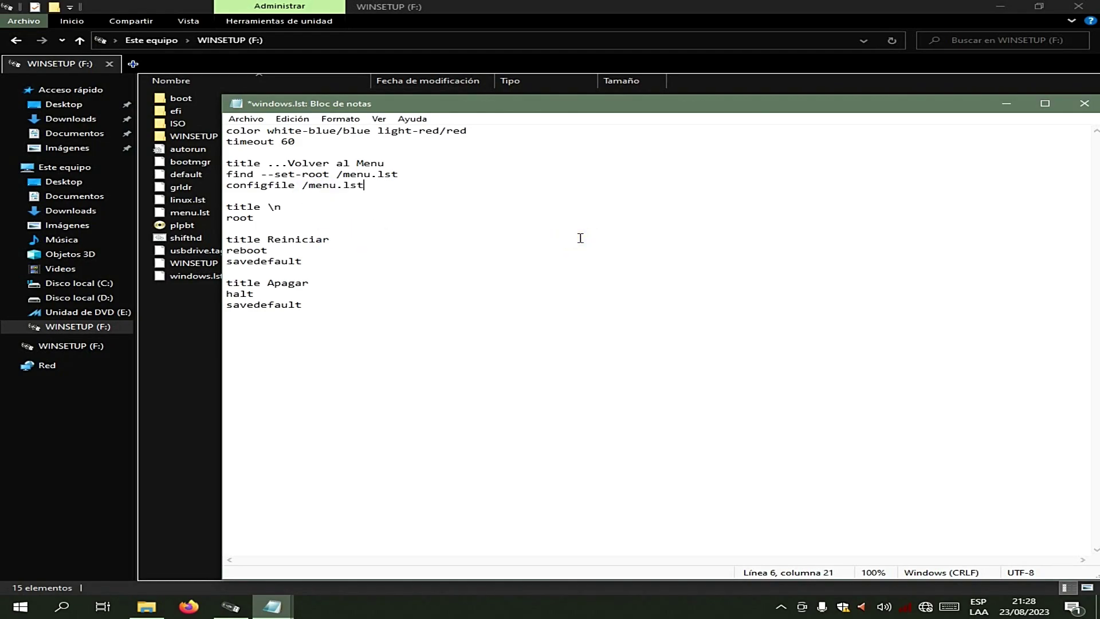
{"action": "key", "text": "Return"}
{"action": "key", "text": "Return"}
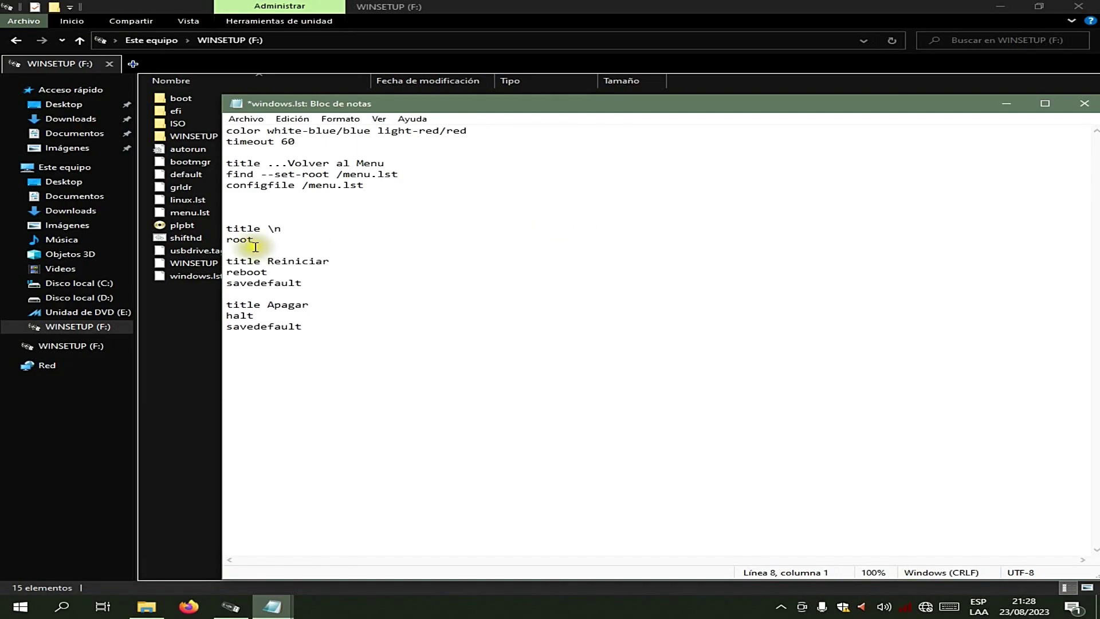
Review the "title \n", Reiniciar and Apagar blocks in windows.lst, then return to the blank space above them.
{"action": "left_click_drag", "start_coordinate": [227, 229], "coordinate": [291, 241]}
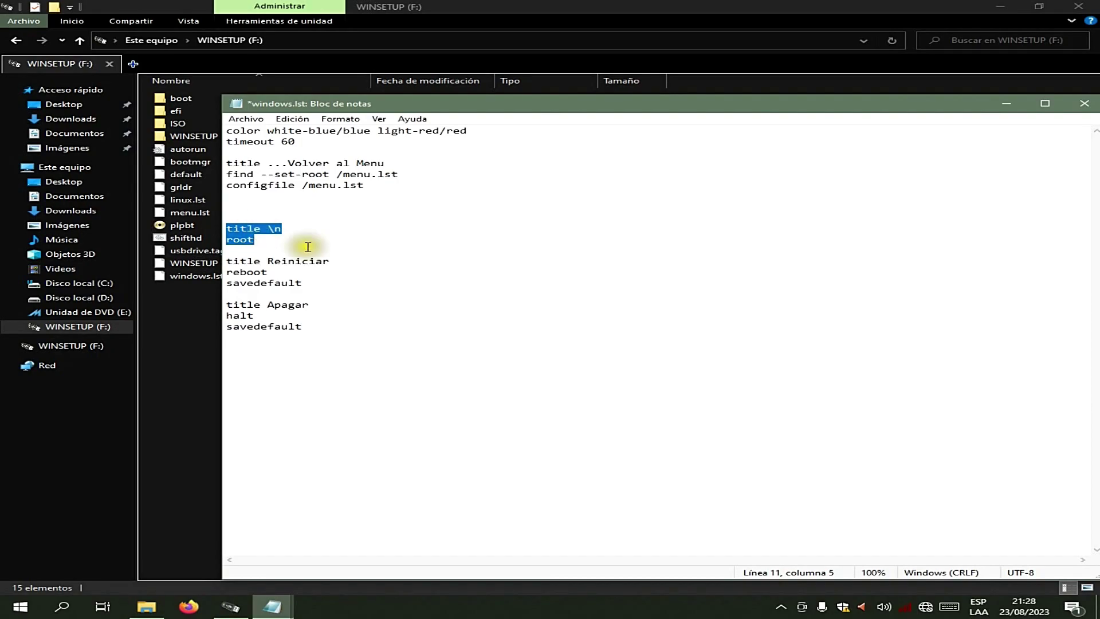
{"action": "left_click", "coordinate": [227, 261]}
{"action": "left_click_drag", "start_coordinate": [227, 261], "coordinate": [360, 297]}
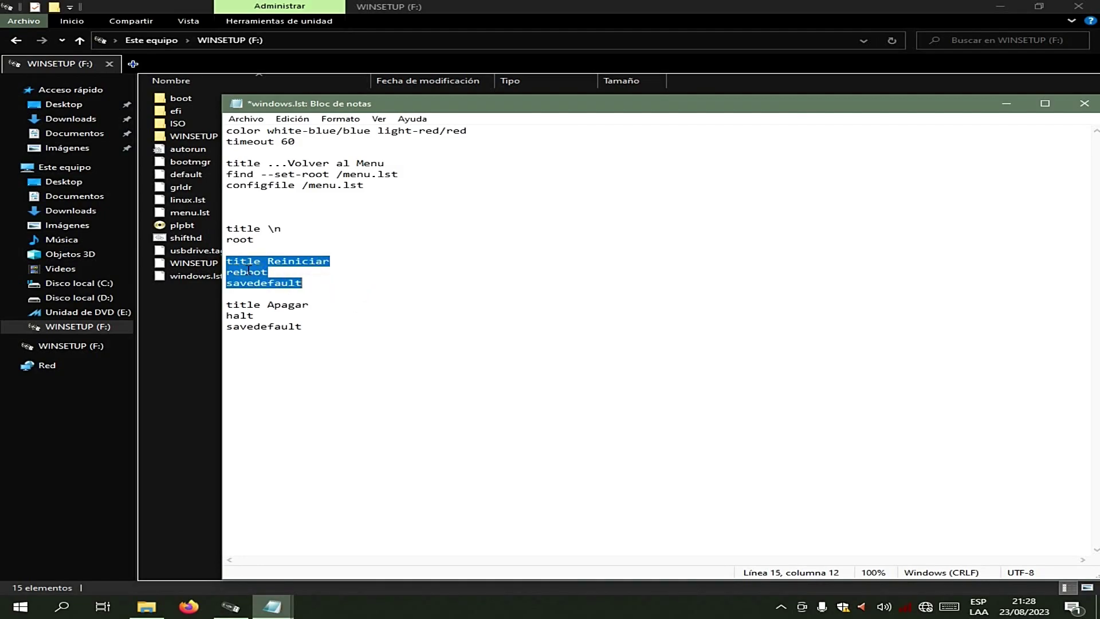
{"action": "left_click_drag", "start_coordinate": [228, 306], "coordinate": [314, 334]}
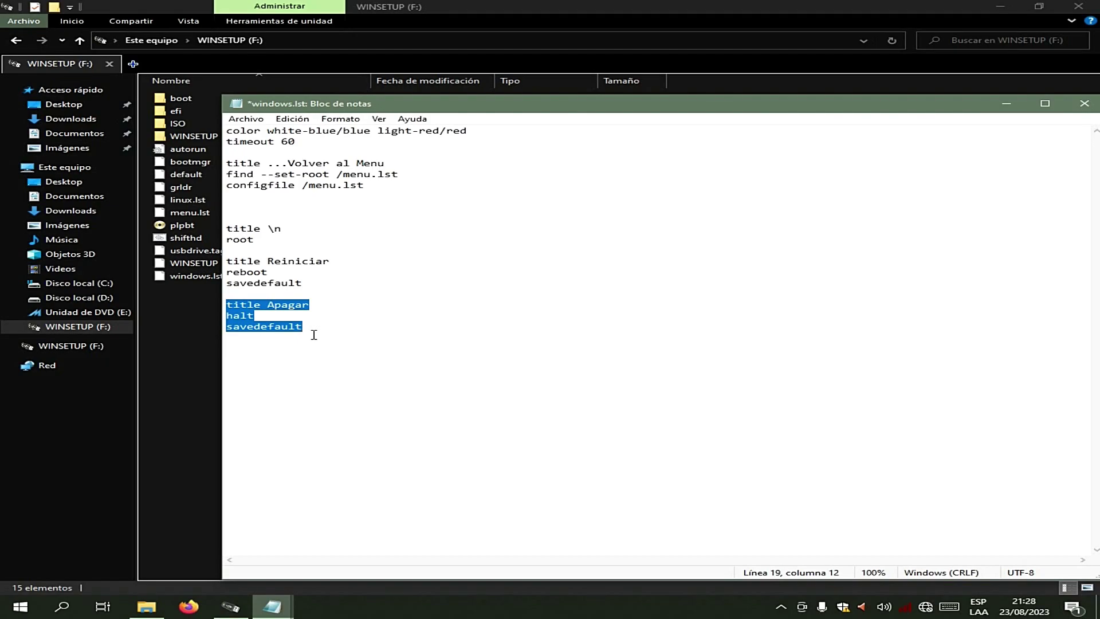
{"action": "left_click", "coordinate": [418, 343]}
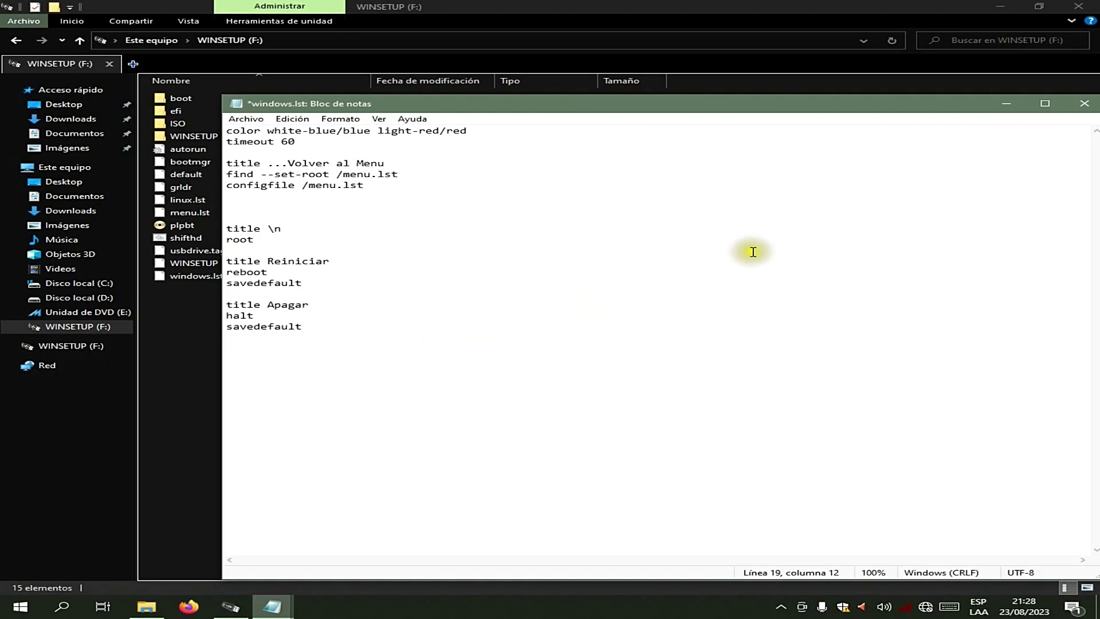
{"action": "left_click", "coordinate": [280, 200]}
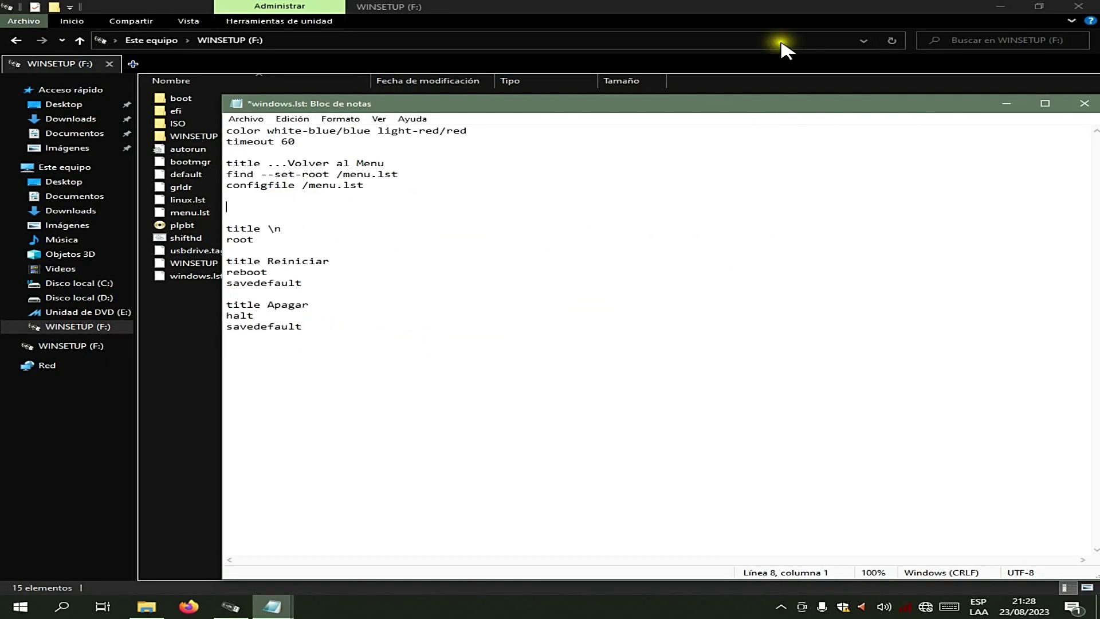
Switch to linux.lst, move its window clear of the drive's column headings, and insert two blank lines below "timeout 60".
{"action": "left_click", "coordinate": [1006, 104]}
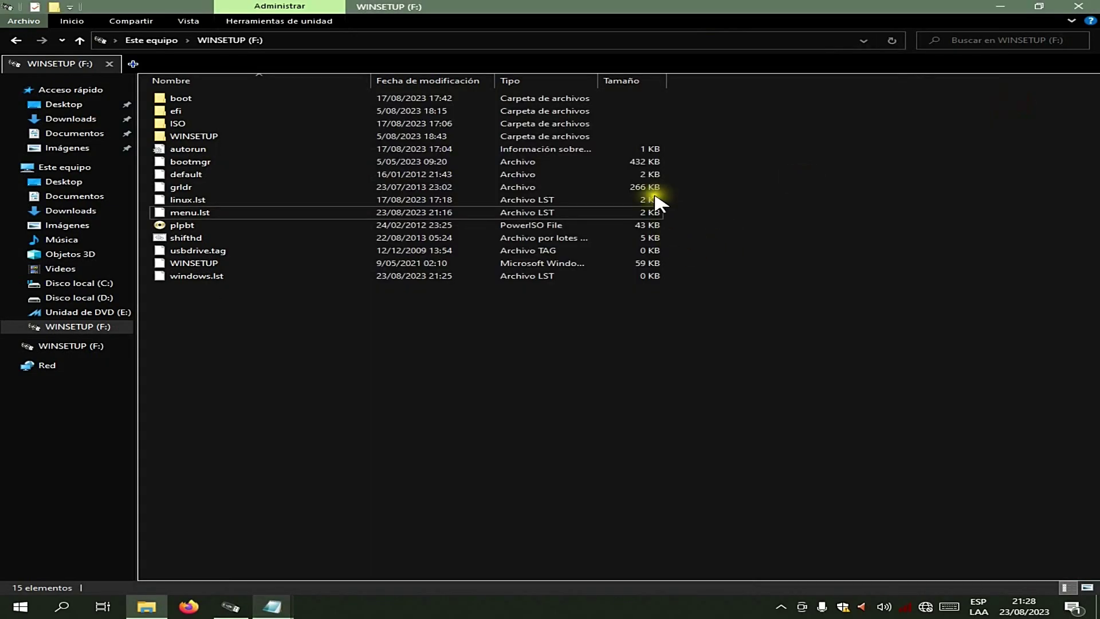
{"action": "left_click", "coordinate": [272, 607]}
{"action": "left_click", "coordinate": [214, 575]}
{"action": "left_click", "coordinate": [669, 76]}
{"action": "left_click_drag", "start_coordinate": [669, 75], "coordinate": [674, 109]}
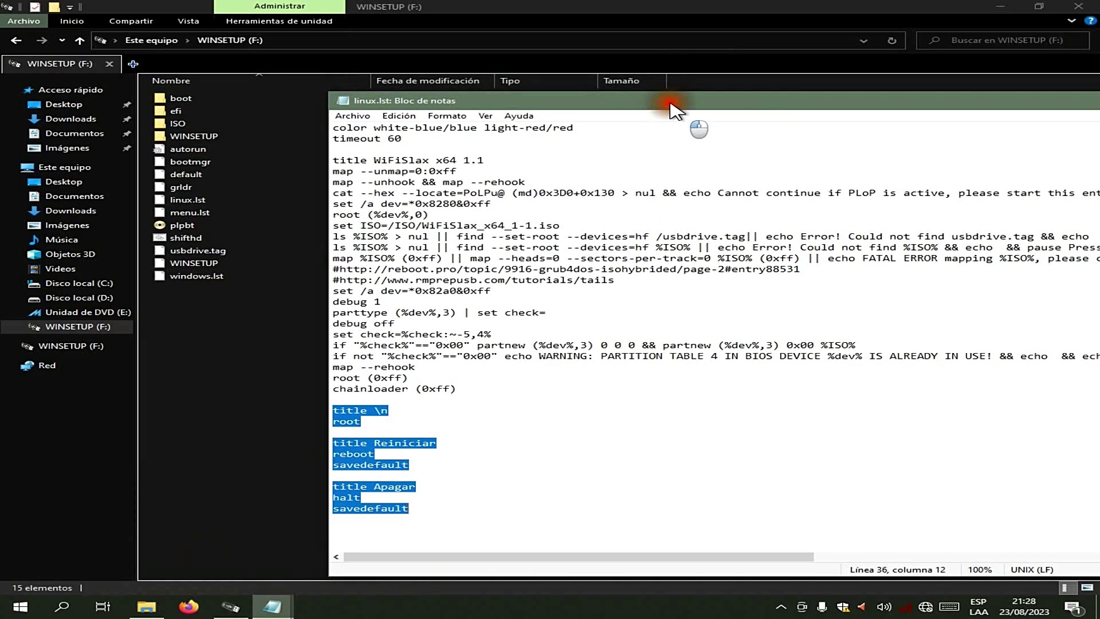
{"action": "left_click", "coordinate": [391, 149]}
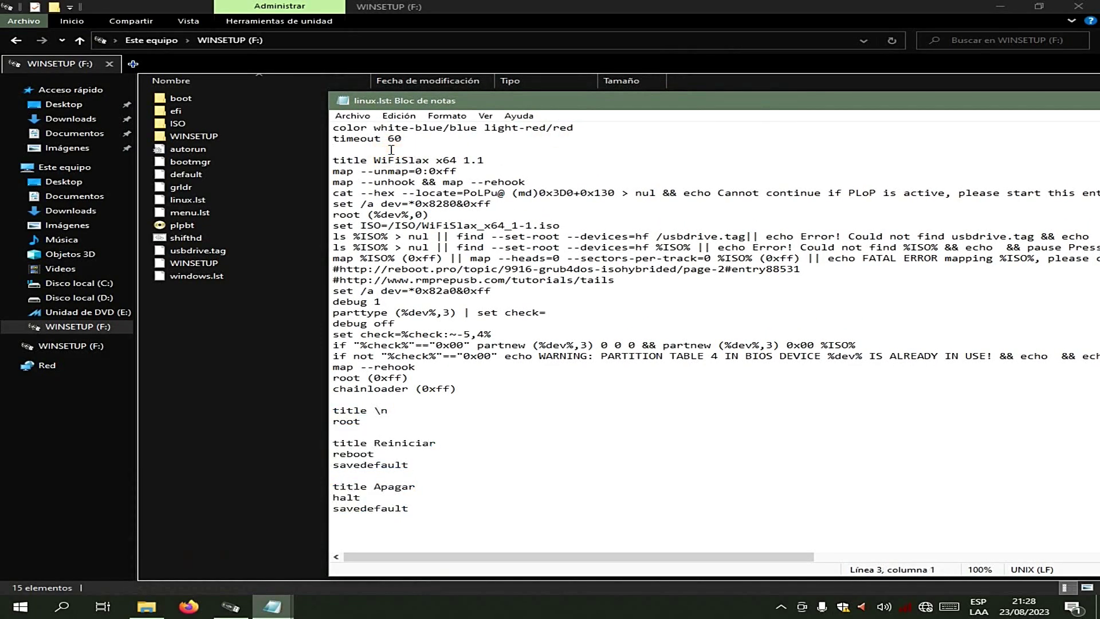
{"action": "key", "text": "Return"}
{"action": "key", "text": "Return"}
{"action": "left_click", "coordinate": [392, 160]}
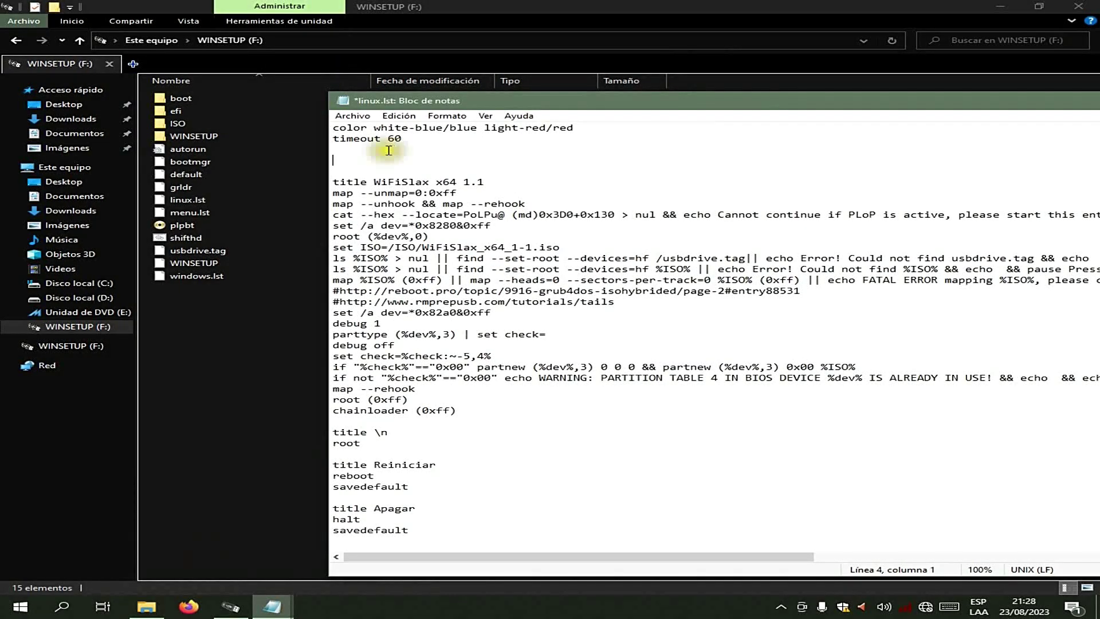
Copy the three-line "title ...Volver al Menu" entry from windows.lst.
{"action": "left_click", "coordinate": [277, 602]}
{"action": "left_click", "coordinate": [221, 551]}
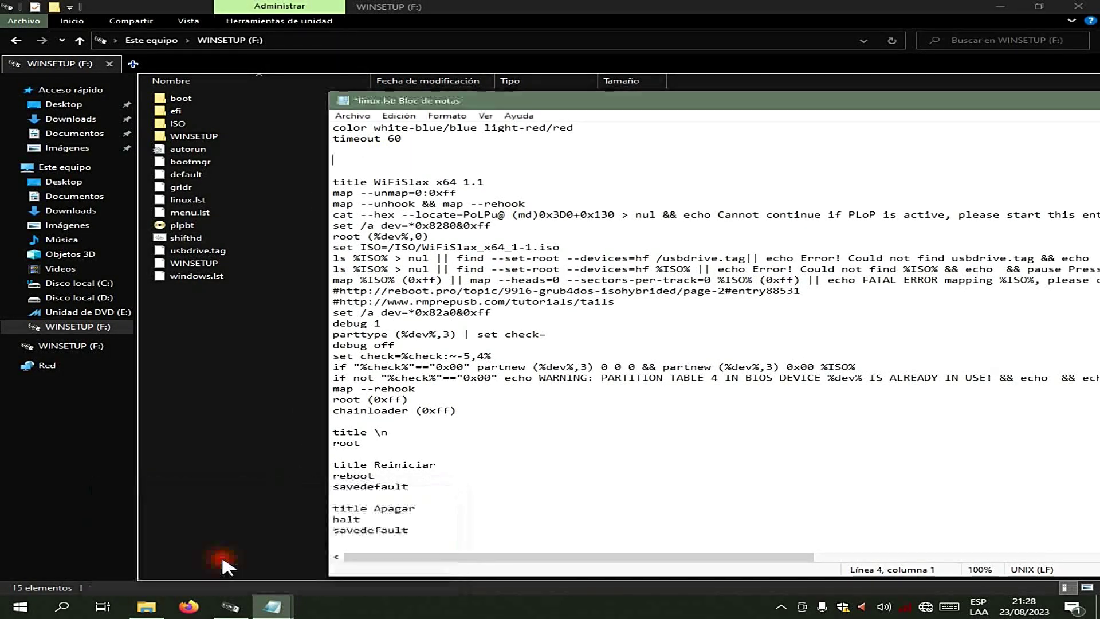
{"action": "left_click", "coordinate": [356, 558]}
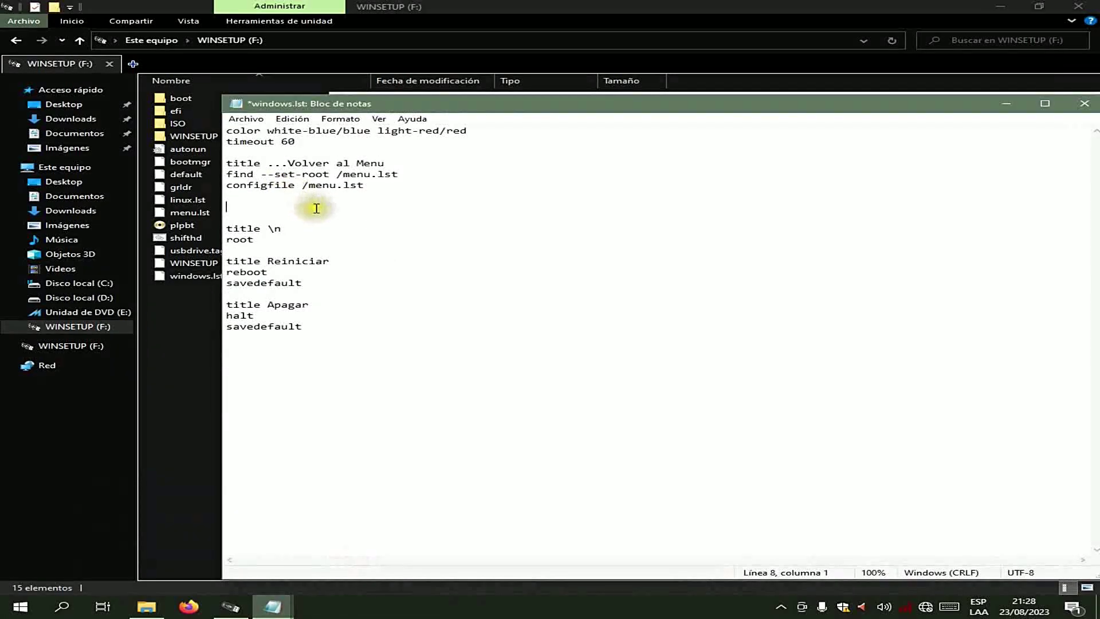
{"action": "left_click_drag", "start_coordinate": [226, 163], "coordinate": [367, 185]}
{"action": "right_click", "coordinate": [341, 167]}
{"action": "left_click", "coordinate": [373, 207]}
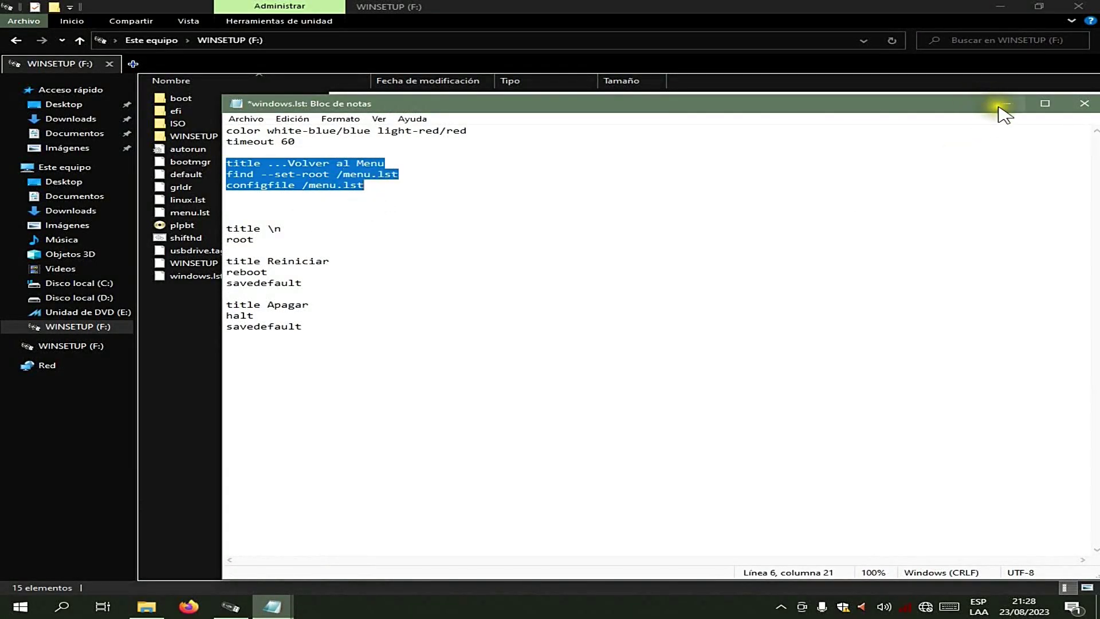
Paste the copied menu-return entry into linux.lst between the timeout line and the WiFiSlax entry.
{"action": "left_click", "coordinate": [1003, 104]}
{"action": "right_click", "coordinate": [401, 156]}
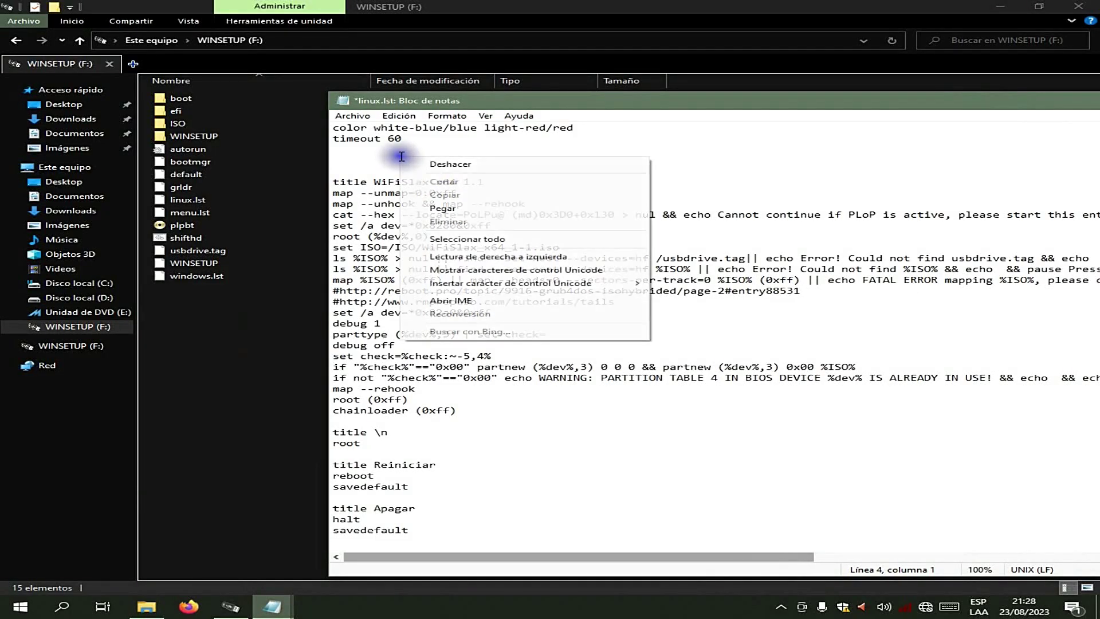
{"action": "left_click", "coordinate": [442, 208]}
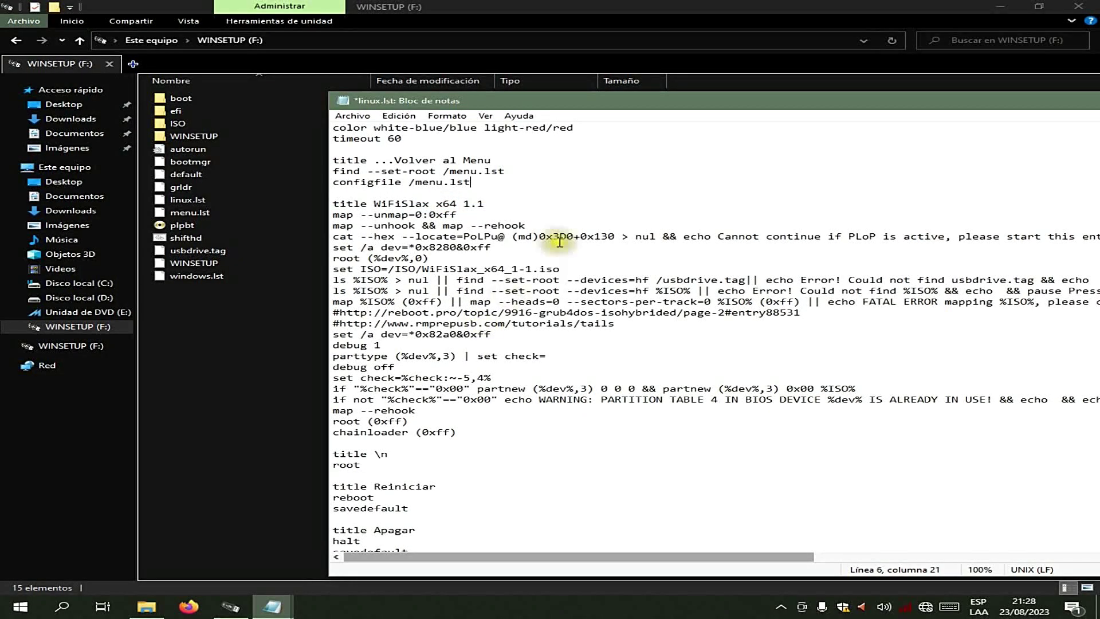
Close linux.lst, saving its changes.
{"action": "left_click_drag", "start_coordinate": [610, 101], "coordinate": [396, 82]}
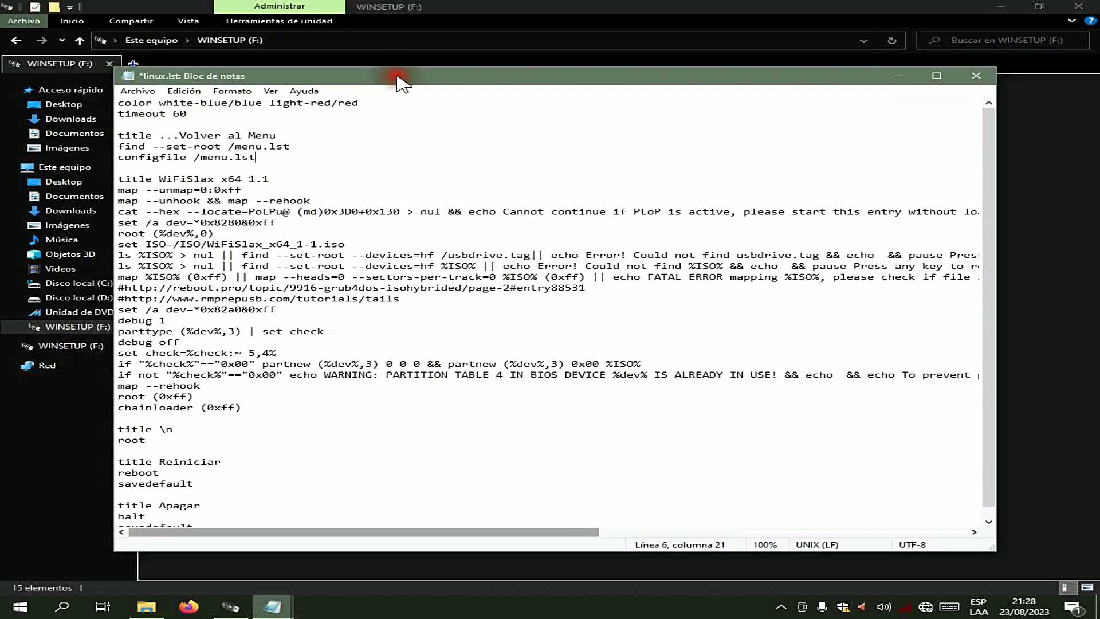
{"action": "left_click", "coordinate": [975, 76]}
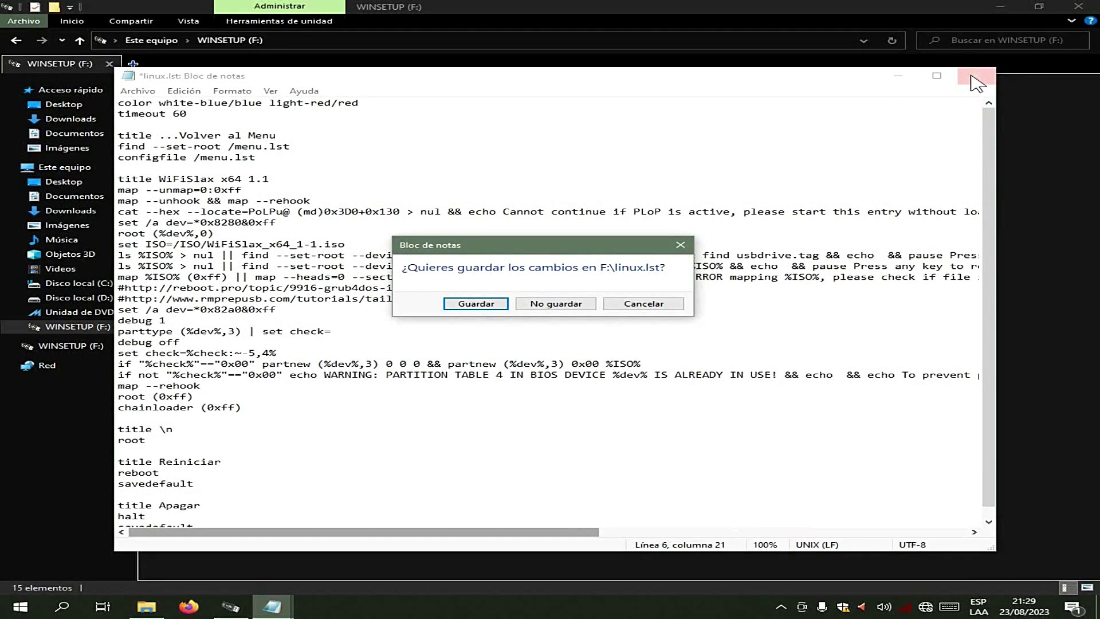
{"action": "left_click", "coordinate": [464, 308]}
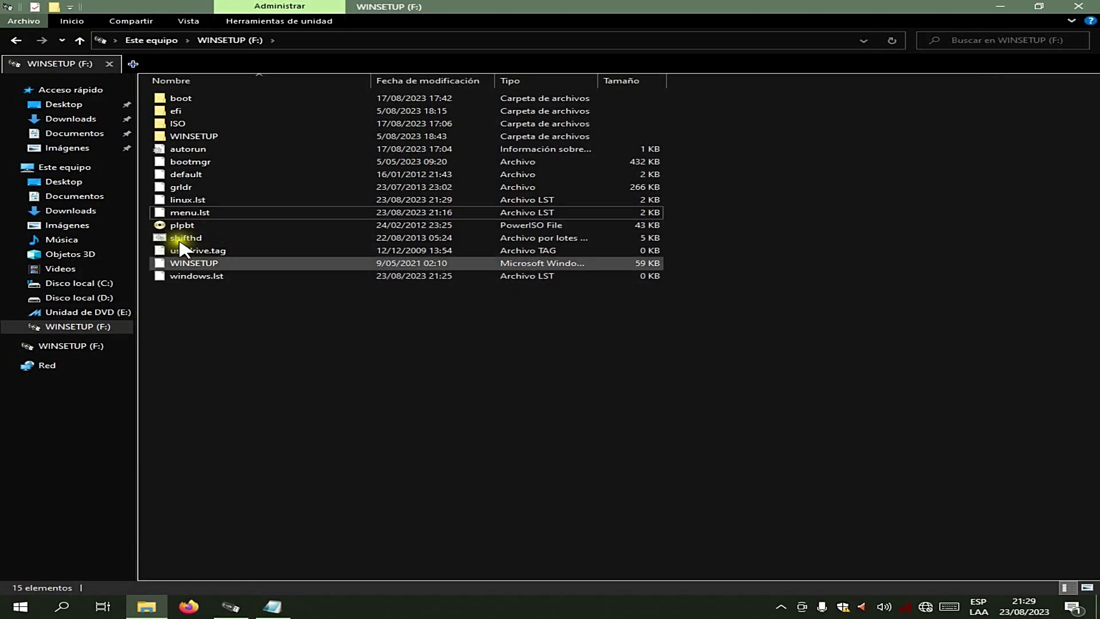
Open menu.lst from the WINSETUP drive in Bloc de notas without making it the default application for .lst files.
{"action": "double_click", "coordinate": [199, 211]}
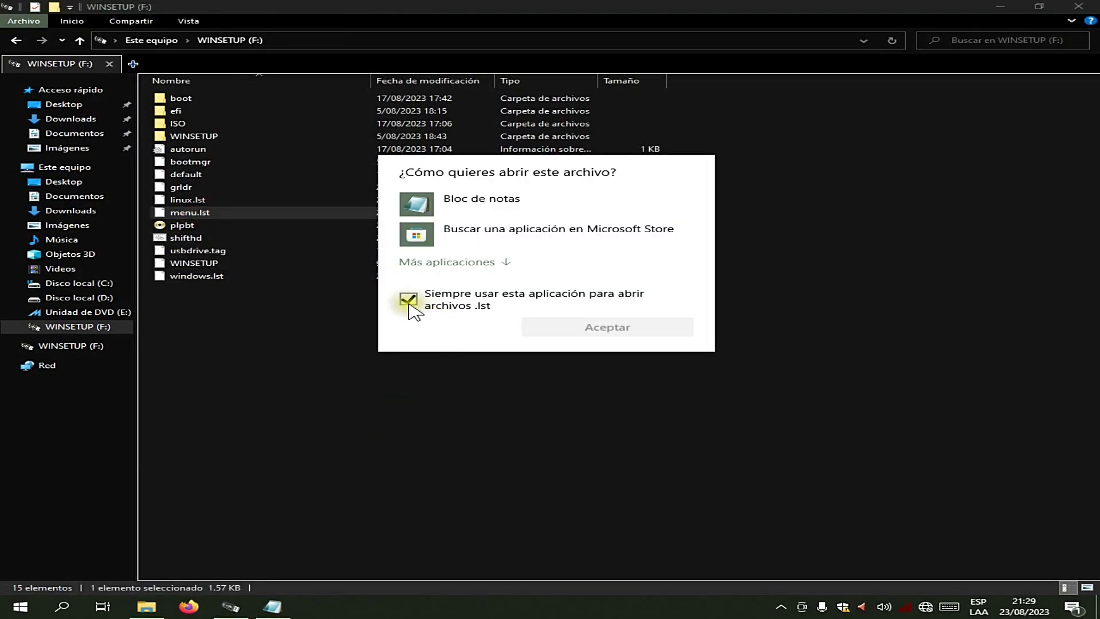
{"action": "left_click", "coordinate": [410, 298]}
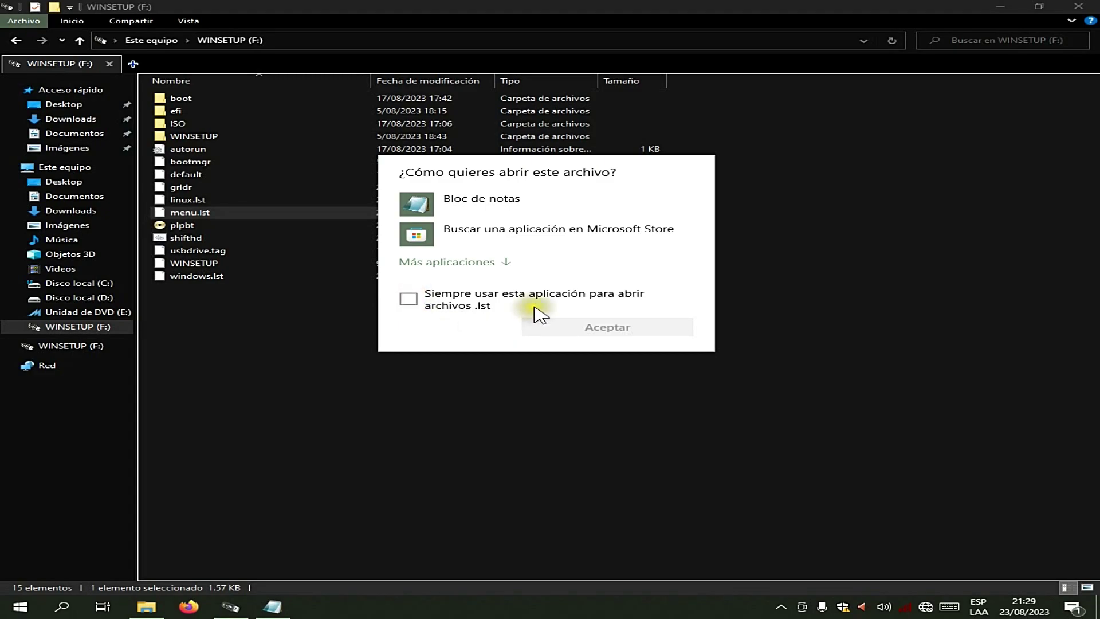
{"action": "left_click", "coordinate": [476, 204]}
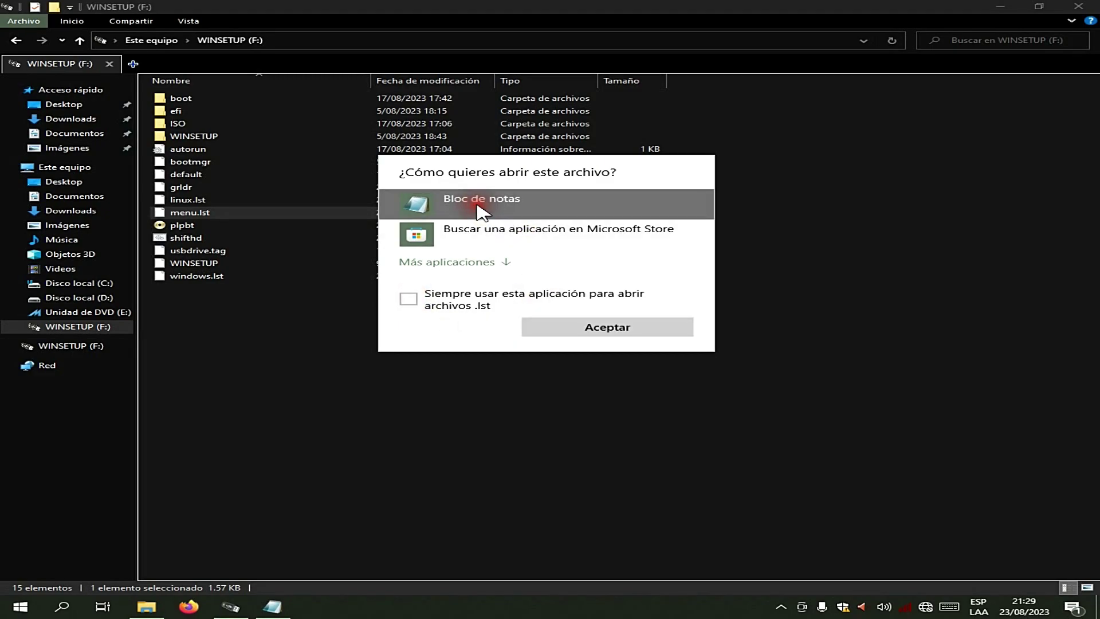
{"action": "left_click", "coordinate": [570, 328]}
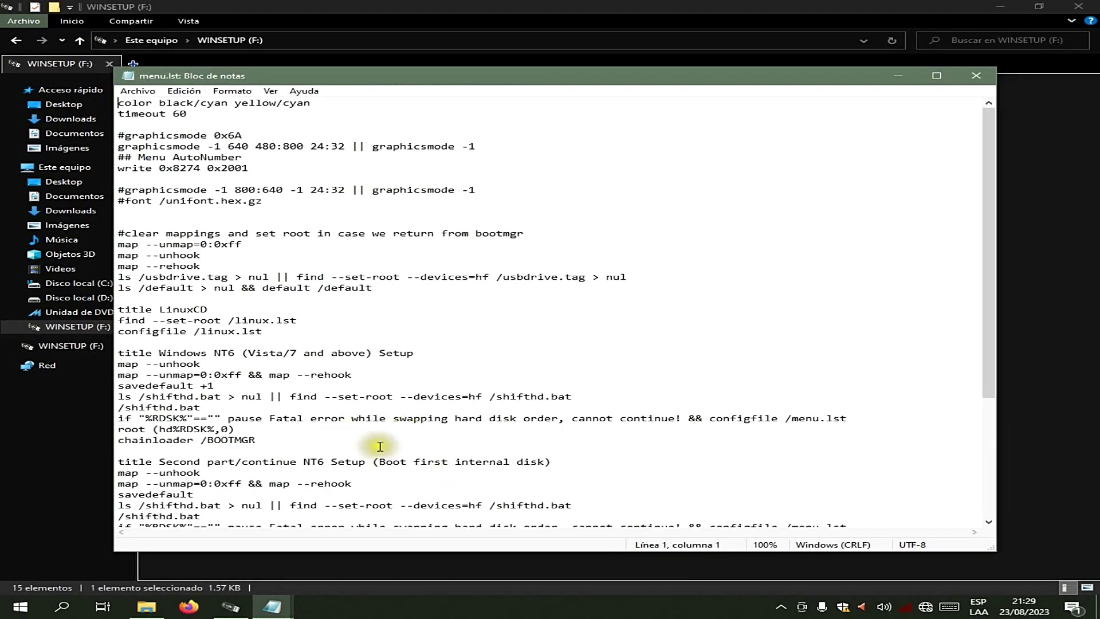
Duplicate the three-line "title LinuxCD" entry in menu.lst directly below the original, separated by a blank line.
{"action": "scroll", "coordinate": [384, 444], "scroll_direction": "down", "scroll_amount": 1}
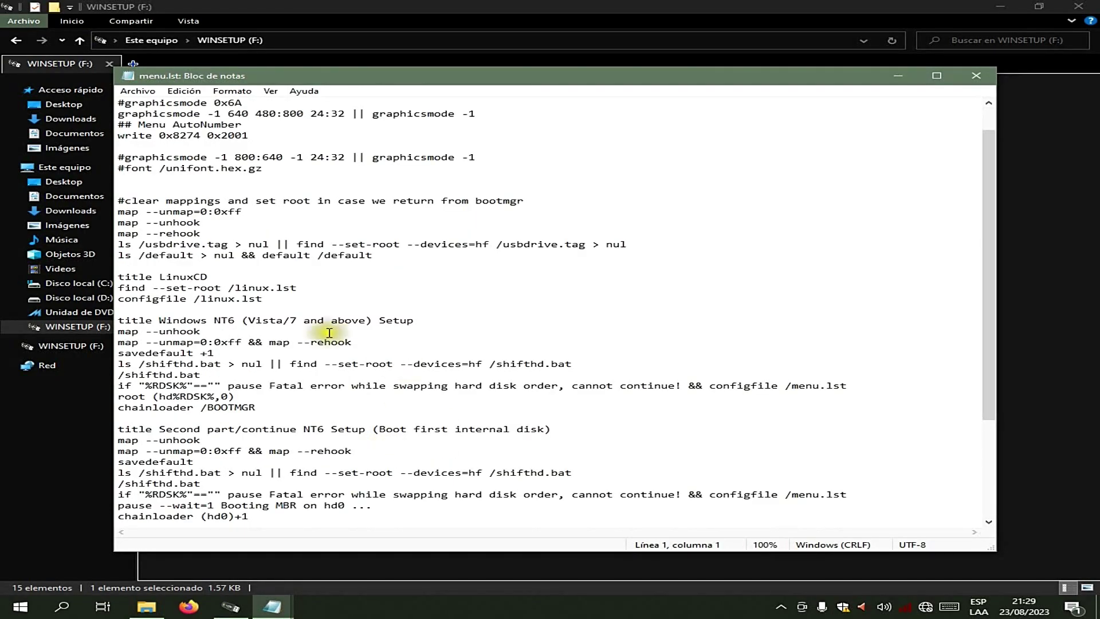
{"action": "scroll", "coordinate": [354, 357], "scroll_direction": "down", "scroll_amount": 1}
{"action": "scroll", "coordinate": [354, 356], "scroll_direction": "down", "scroll_amount": 1}
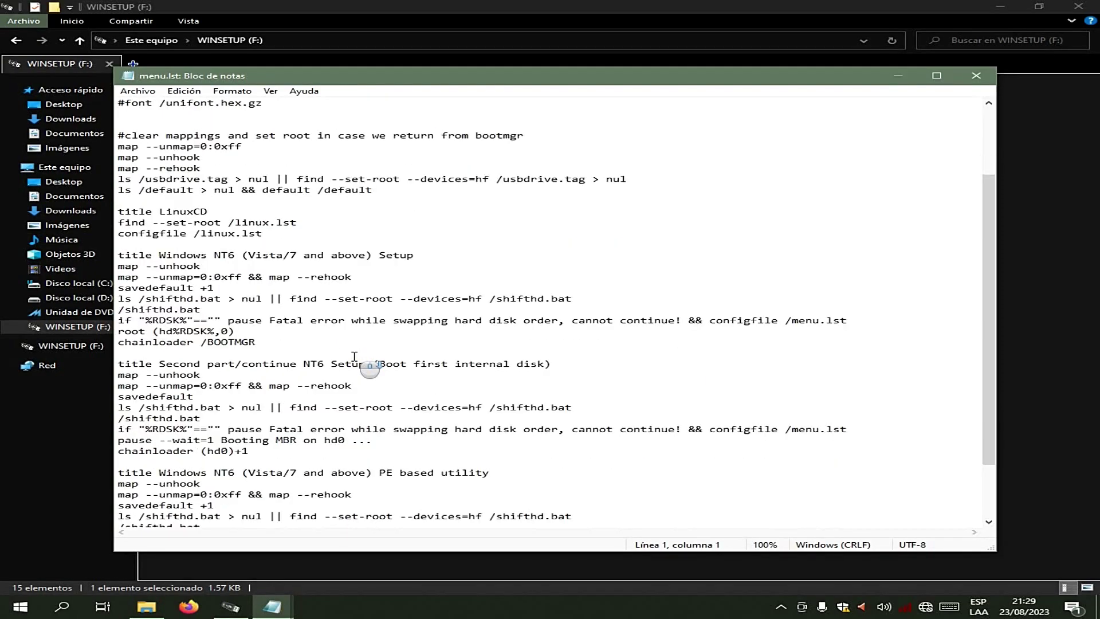
{"action": "left_click_drag", "start_coordinate": [118, 213], "coordinate": [322, 238]}
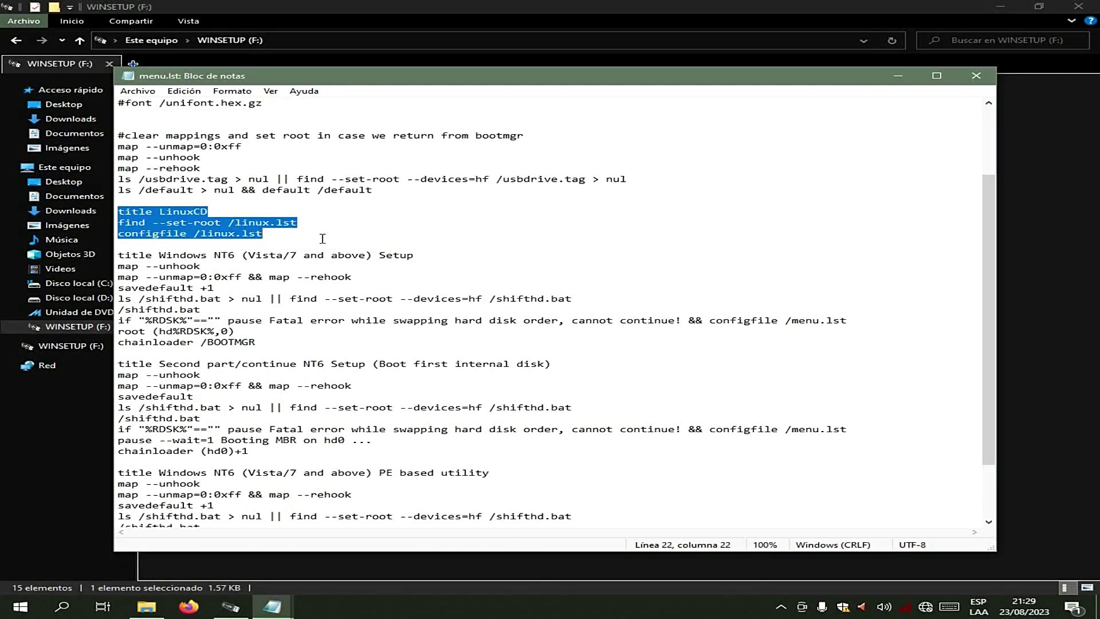
{"action": "left_click", "coordinate": [229, 234]}
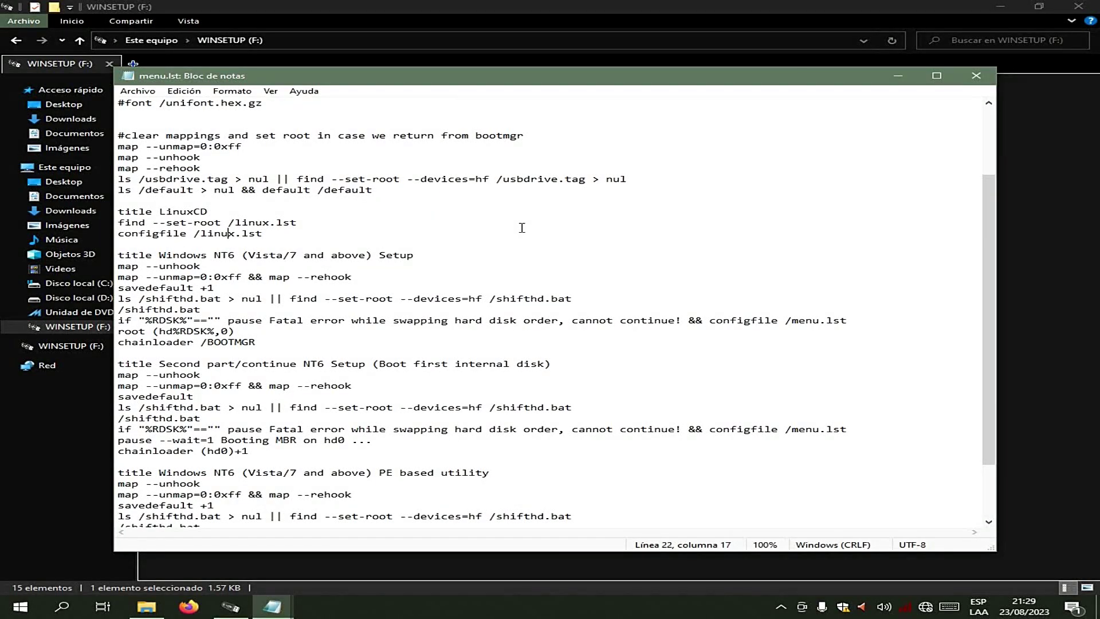
{"action": "left_click_drag", "start_coordinate": [118, 212], "coordinate": [296, 234]}
{"action": "right_click", "coordinate": [177, 221]}
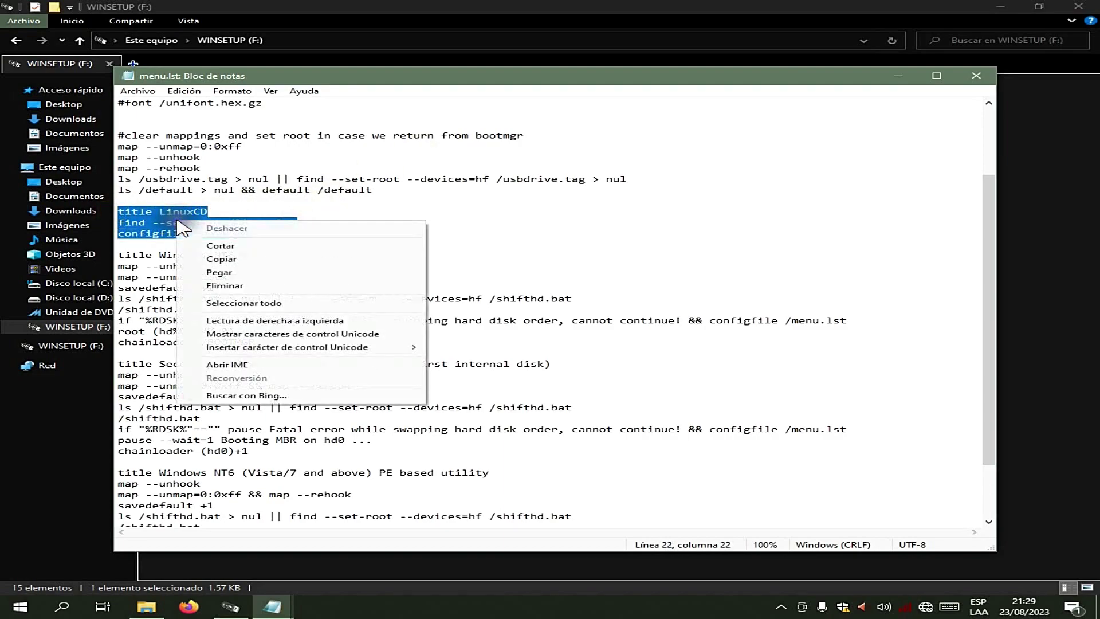
{"action": "left_click", "coordinate": [221, 259]}
{"action": "left_click", "coordinate": [286, 233]}
{"action": "key", "text": "Return"}
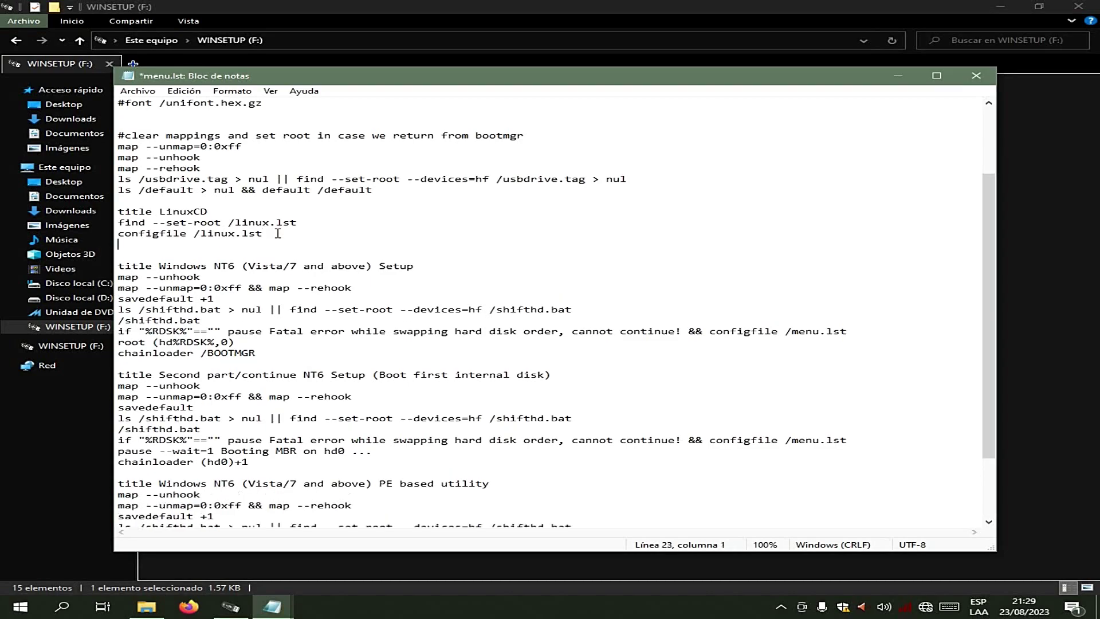
{"action": "key", "text": "Return"}
{"action": "key", "text": "ctrl+v"}
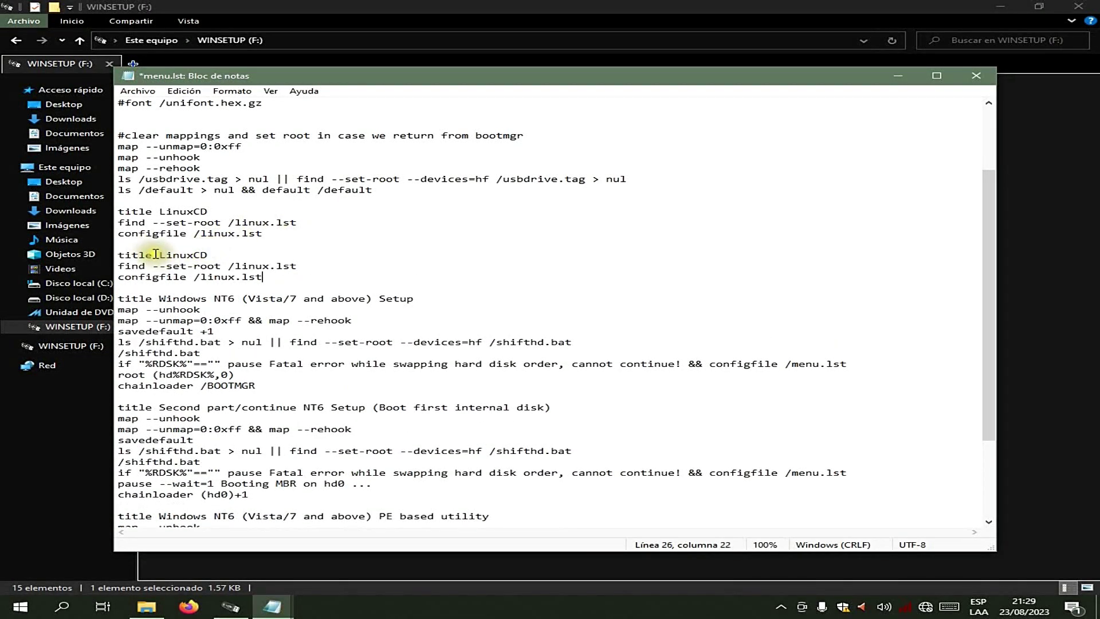
Replace the duplicated entry's title with "Windows NT6 (Vista/7 and above) PE based utility", copied from the PE utility entry further down.
{"action": "left_click_drag", "start_coordinate": [156, 299], "coordinate": [225, 300]}
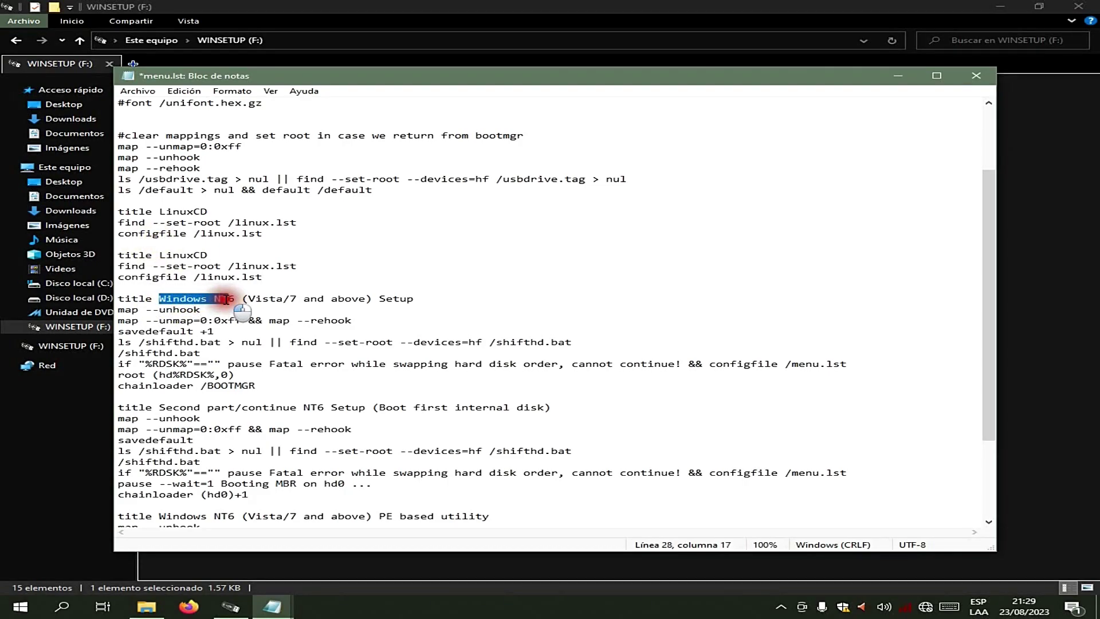
{"action": "scroll", "coordinate": [464, 395], "scroll_direction": "down", "scroll_amount": 4}
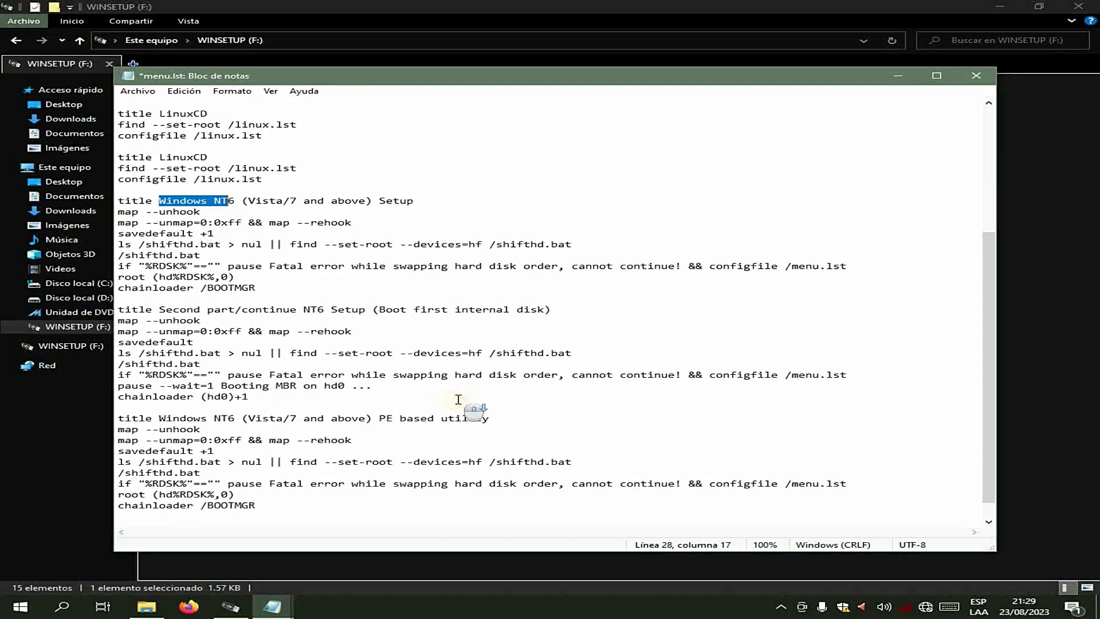
{"action": "left_click_drag", "start_coordinate": [157, 396], "coordinate": [505, 402]}
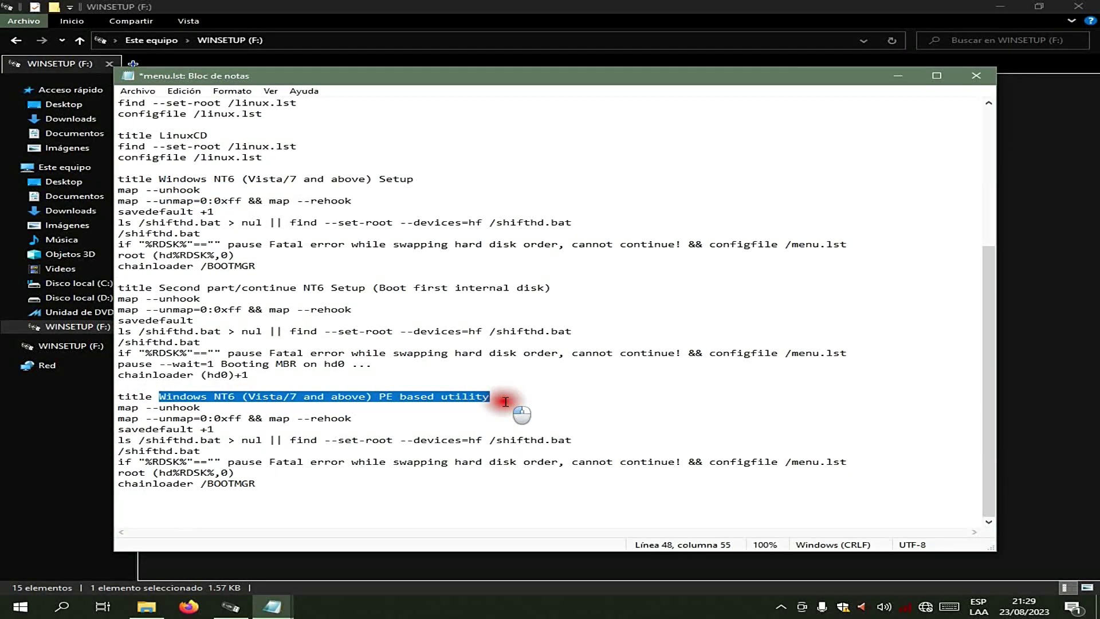
{"action": "right_click", "coordinate": [427, 401]}
{"action": "left_click", "coordinate": [444, 437]}
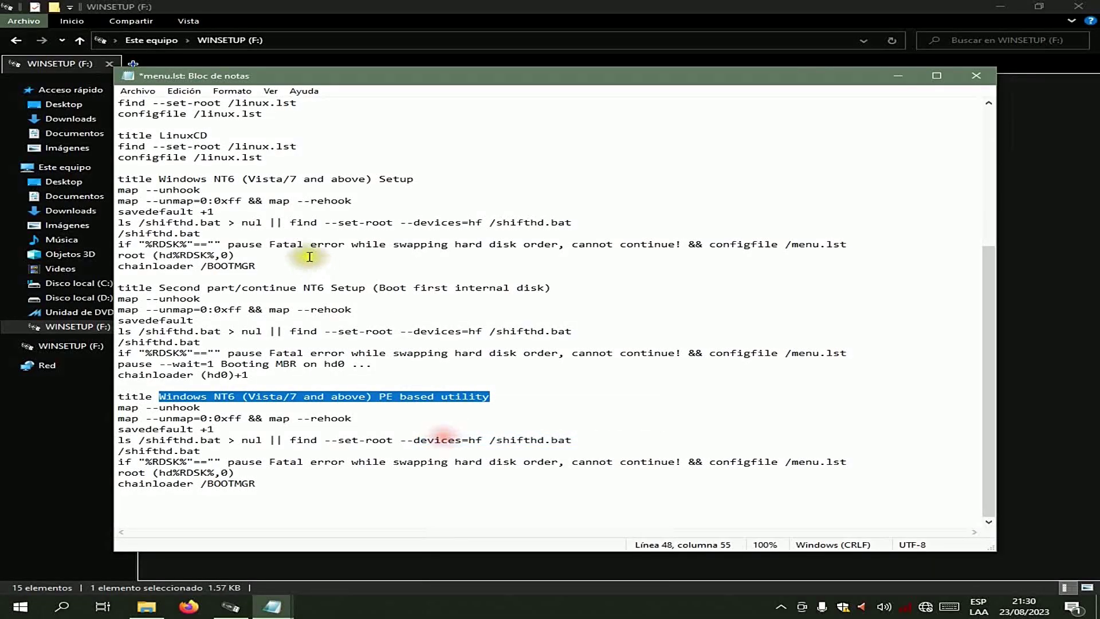
{"action": "scroll", "coordinate": [313, 262], "scroll_direction": "up", "scroll_amount": 2}
{"action": "left_click_drag", "start_coordinate": [158, 200], "coordinate": [227, 200]}
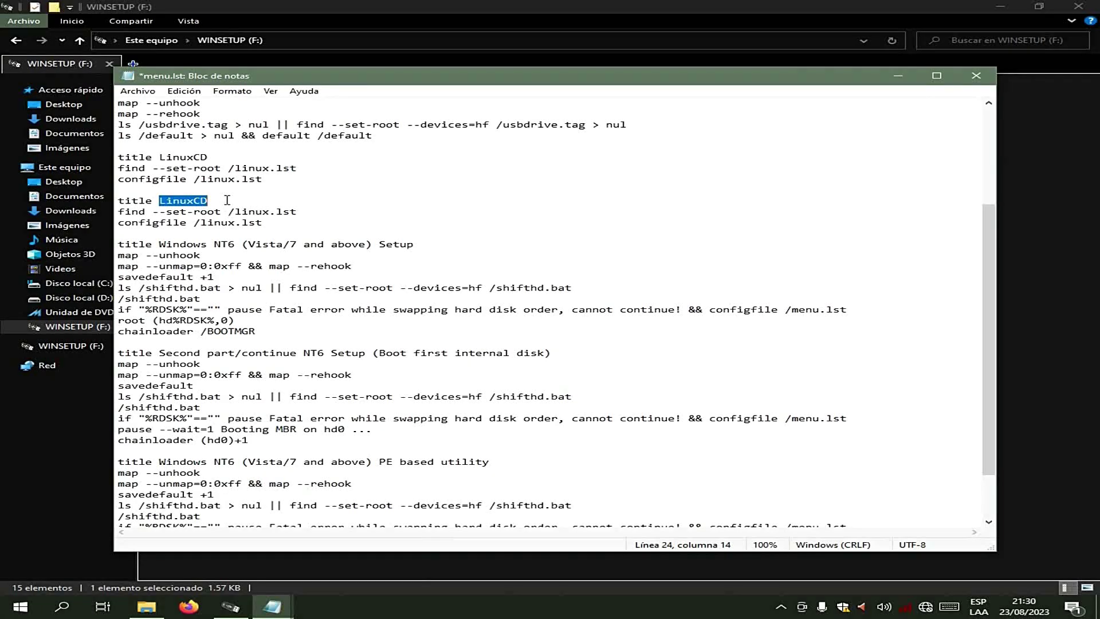
{"action": "key", "text": "Delete"}
{"action": "right_click", "coordinate": [228, 201]}
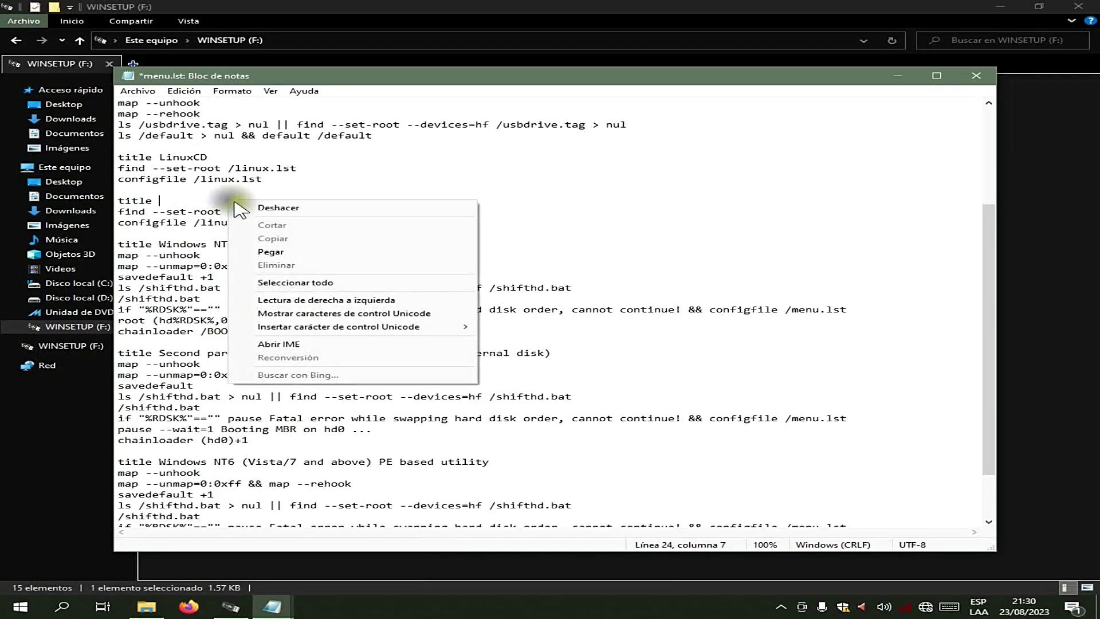
{"action": "left_click", "coordinate": [267, 253]}
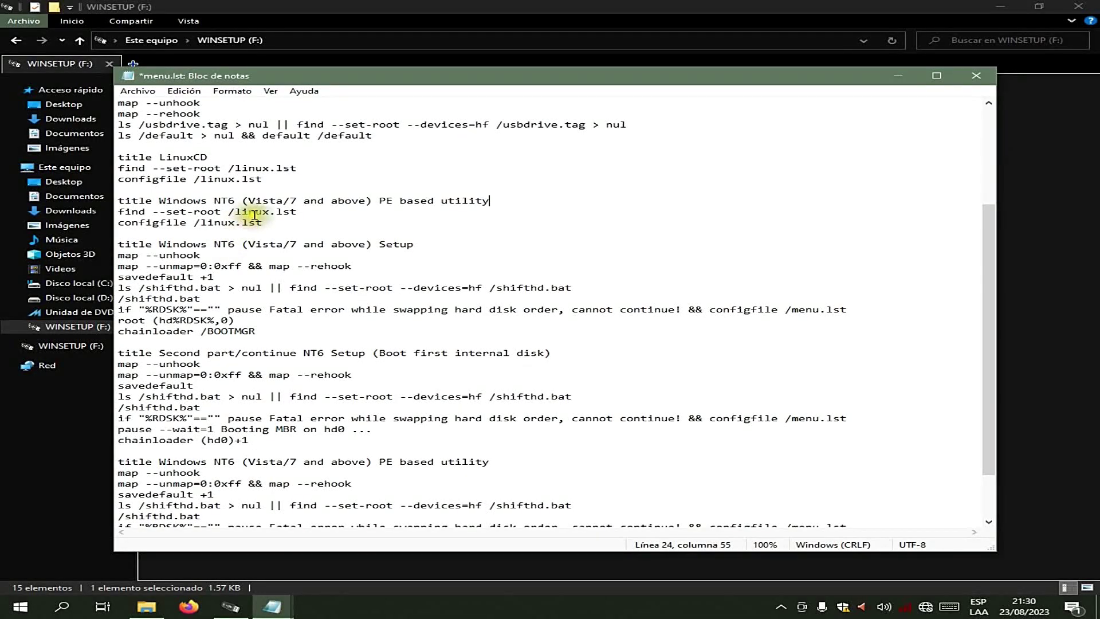
Select "linux" in the new entry's find line, and copy the full file name windows.lst from the WINSETUP drive.
{"action": "left_click_drag", "start_coordinate": [235, 212], "coordinate": [271, 212]}
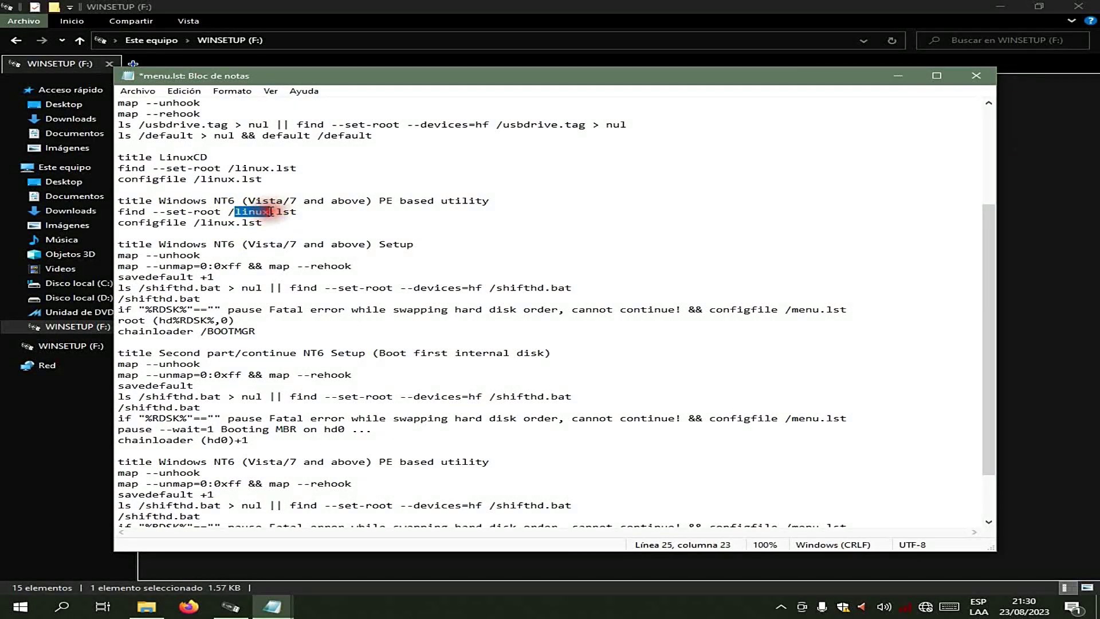
{"action": "left_click", "coordinate": [460, 8]}
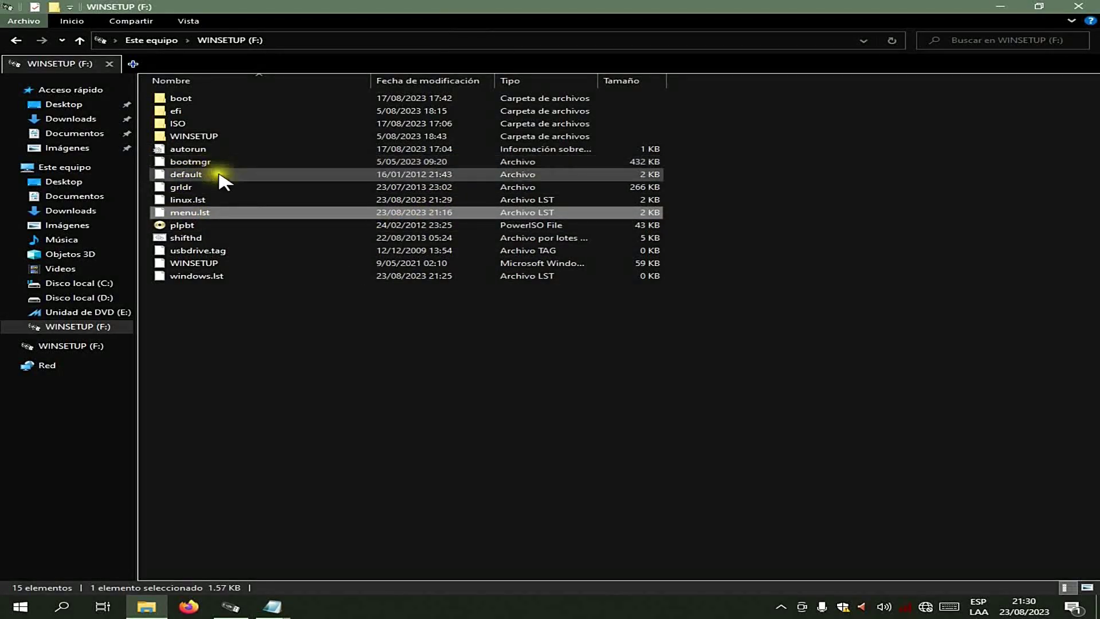
{"action": "left_click", "coordinate": [195, 276]}
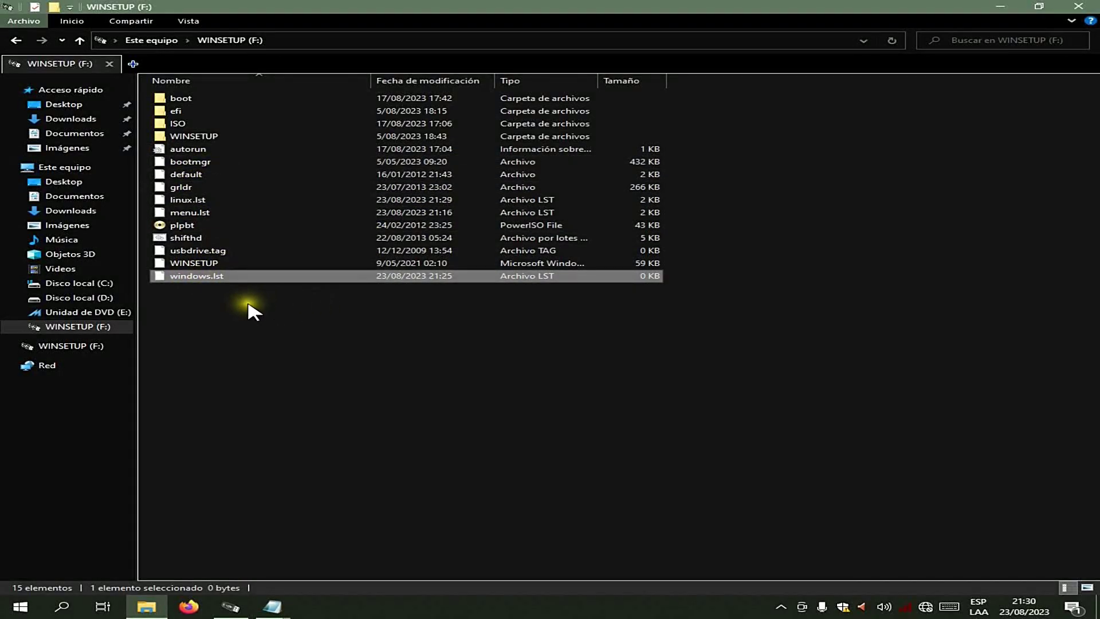
{"action": "key", "text": "F2"}
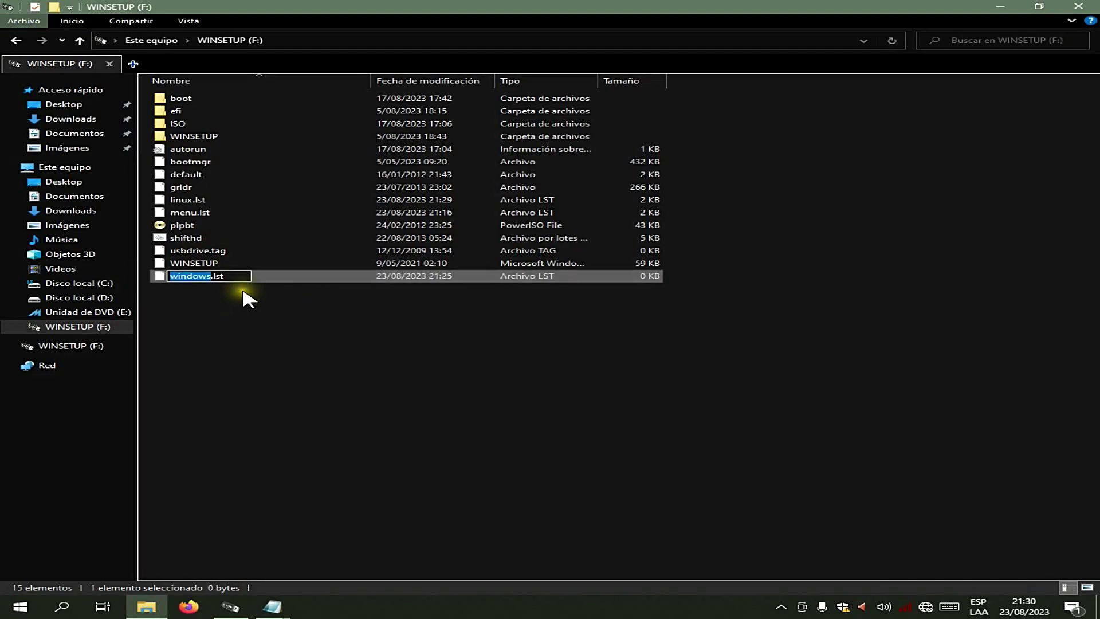
{"action": "left_click_drag", "start_coordinate": [229, 276], "coordinate": [169, 276]}
{"action": "right_click", "coordinate": [173, 277]}
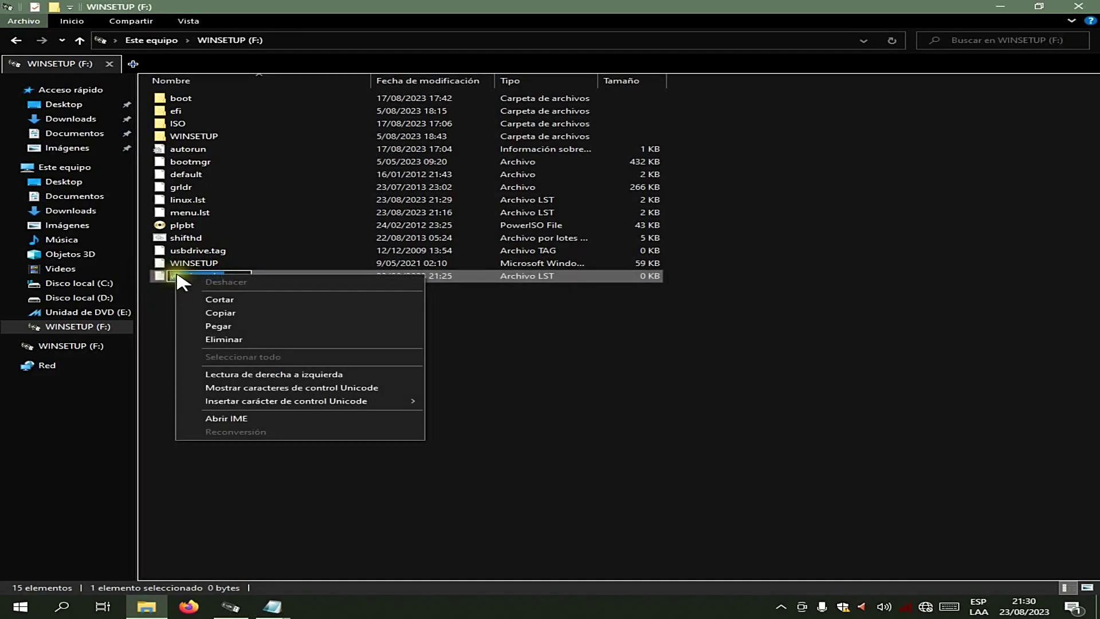
{"action": "left_click", "coordinate": [201, 316]}
Back in menu.lst, make the new entry's find line read "find --set-root /windows.lst", keeping the configfile command on its own line.
{"action": "mouse_move", "coordinate": [275, 606]}
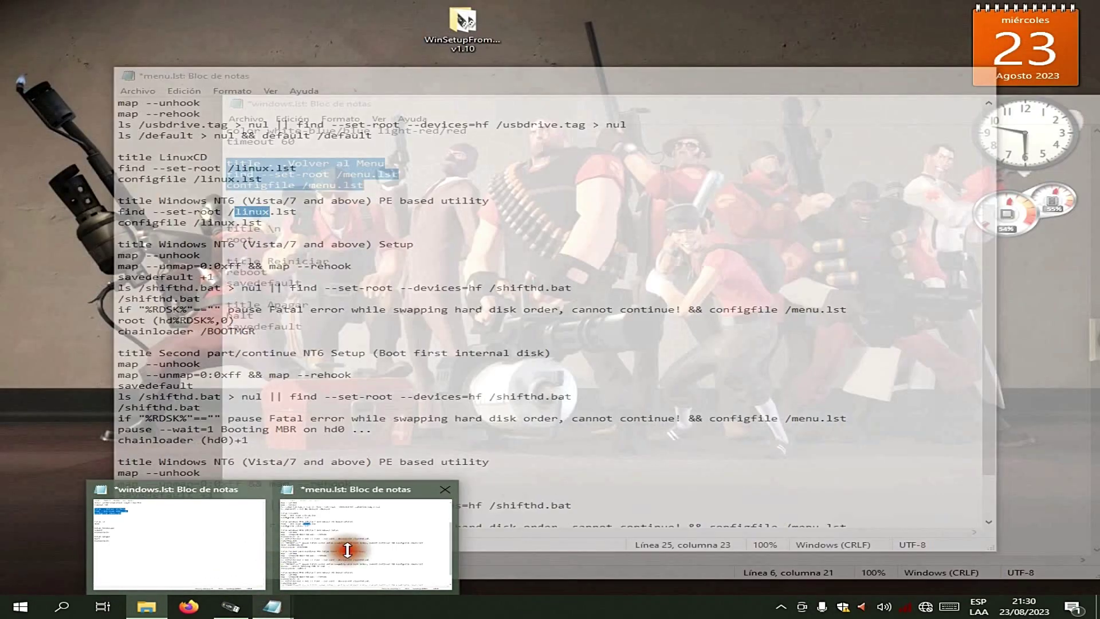
{"action": "left_click", "coordinate": [344, 547]}
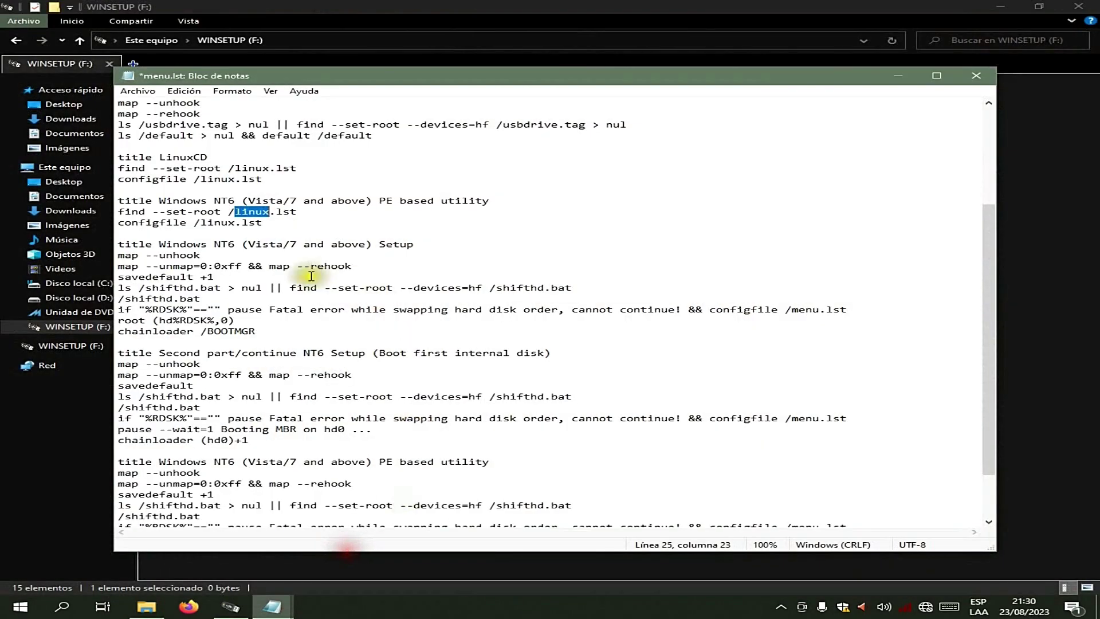
{"action": "right_click", "coordinate": [259, 211]}
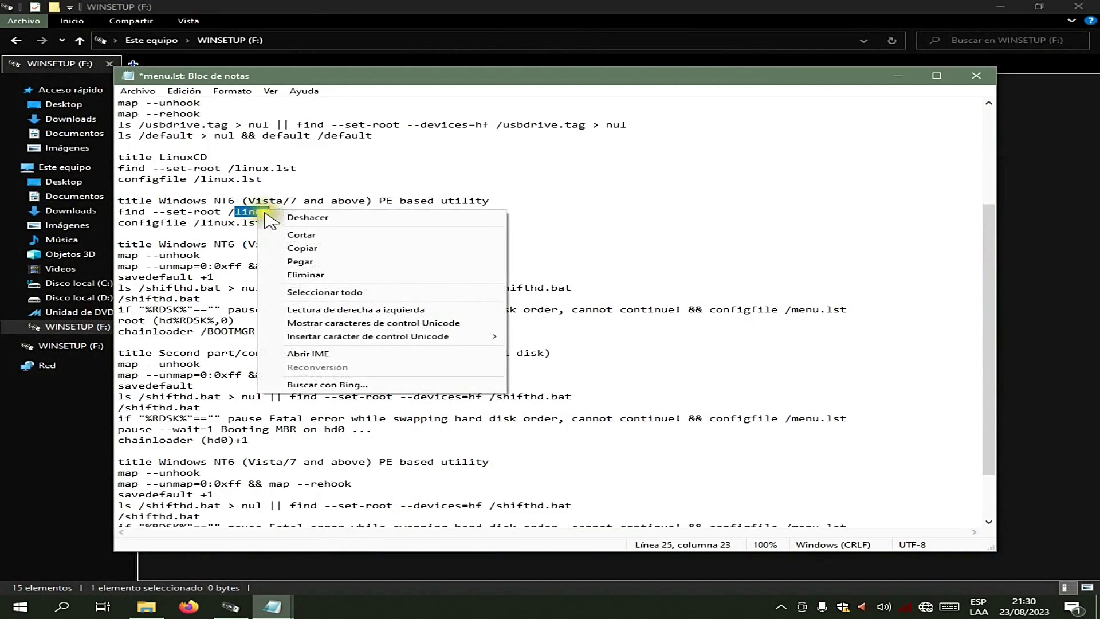
{"action": "left_click", "coordinate": [303, 261]}
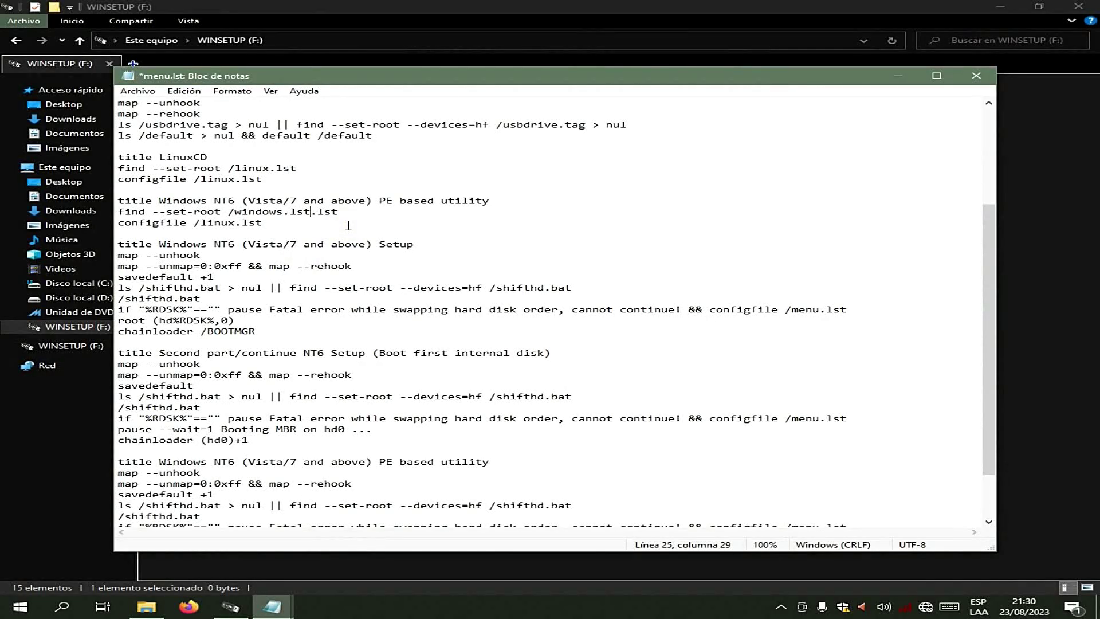
{"action": "key", "text": "Delete"}
{"action": "key", "text": "Delete"}
{"action": "key", "text": "Delete"}
{"action": "key", "text": "Delete"}
{"action": "key", "text": "Delete"}
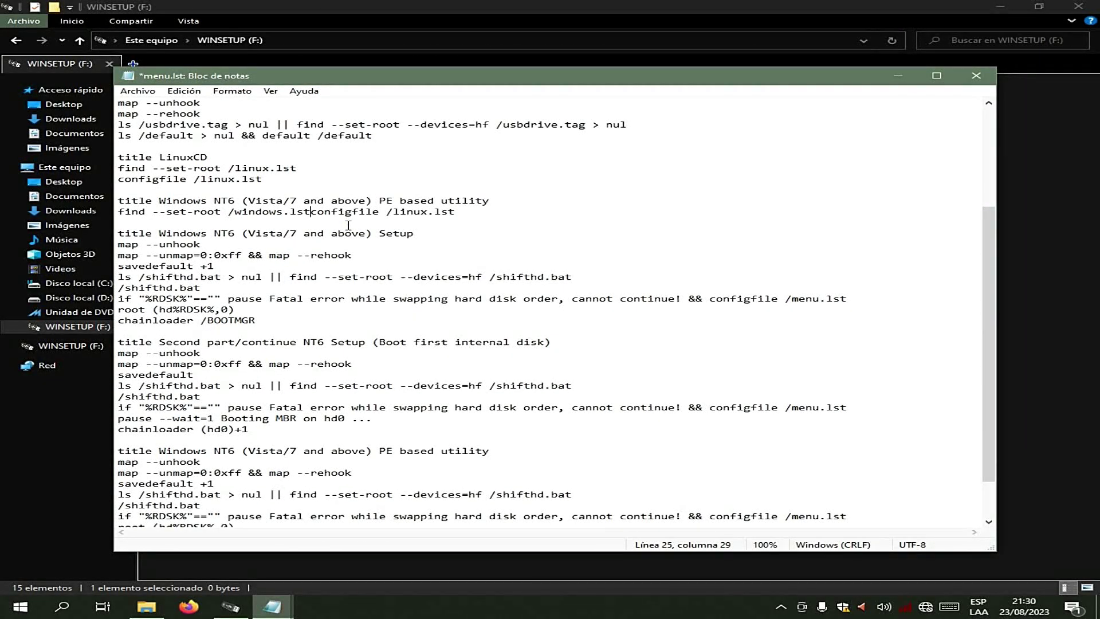
{"action": "key", "text": "Return"}
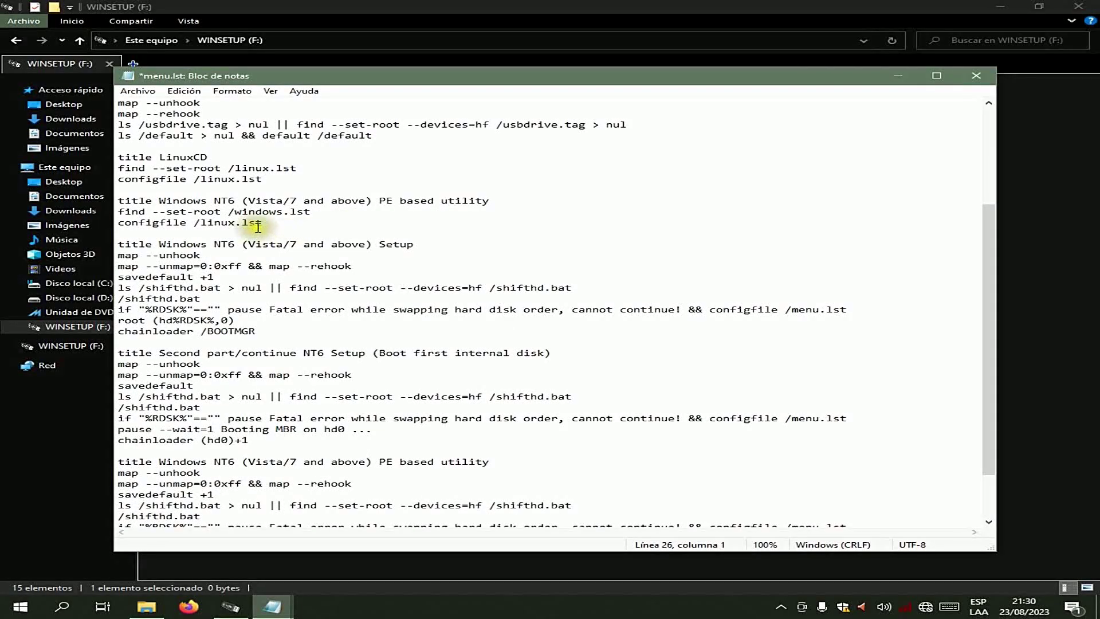
Copy "windows.lst" from the find line and use it to make the new entry's last line "configfile /windows.lst".
{"action": "left_click_drag", "start_coordinate": [235, 212], "coordinate": [312, 215]}
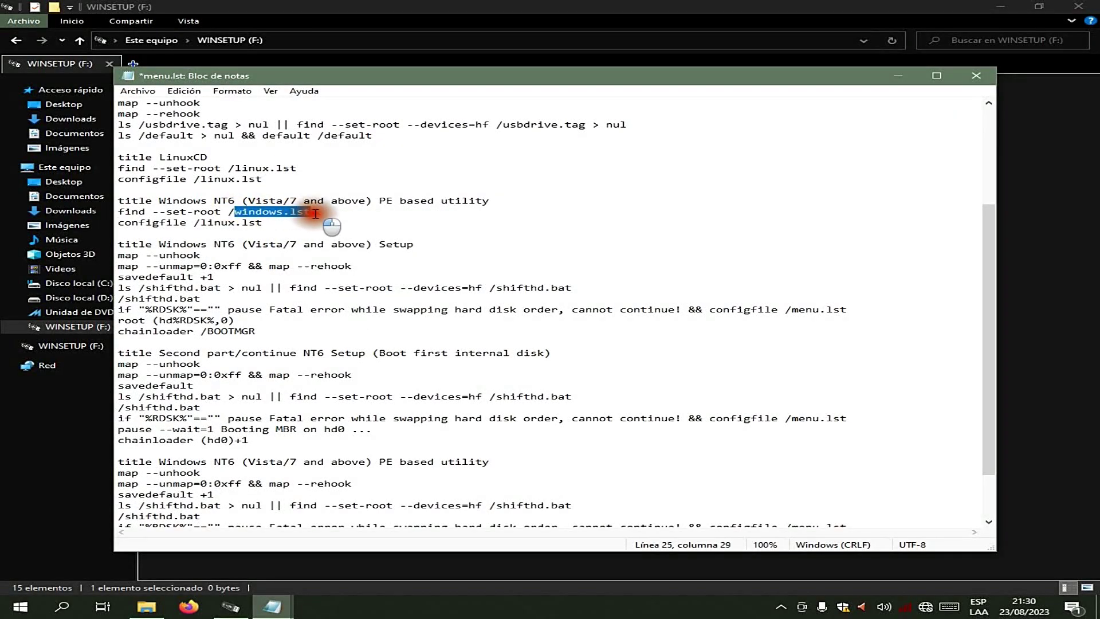
{"action": "right_click", "coordinate": [308, 215]}
{"action": "left_click", "coordinate": [351, 253]}
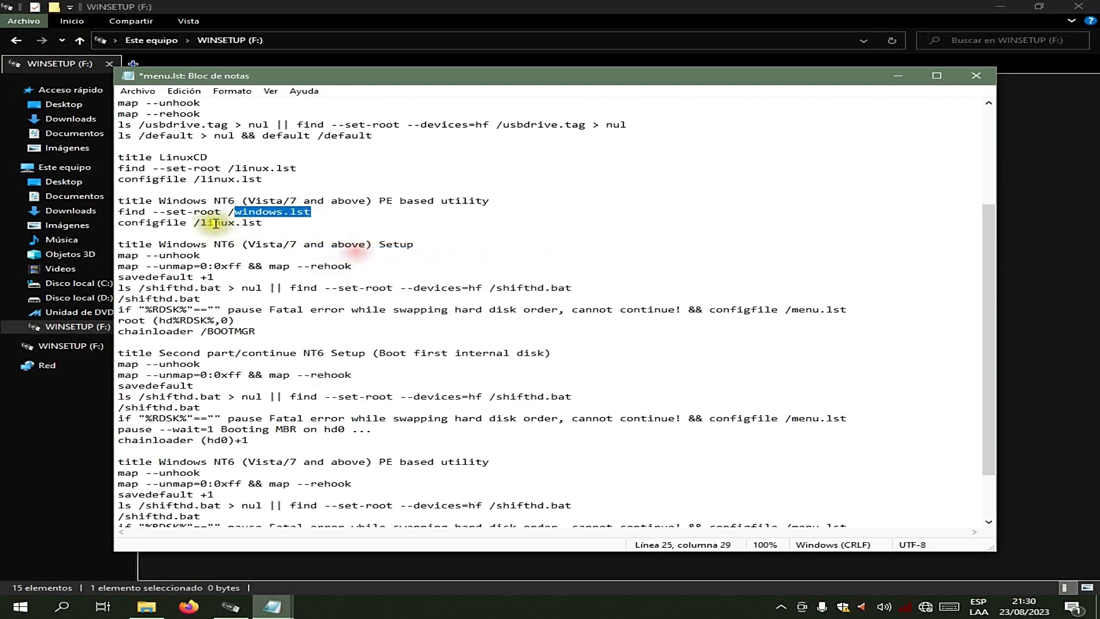
{"action": "left_click_drag", "start_coordinate": [201, 223], "coordinate": [275, 222]}
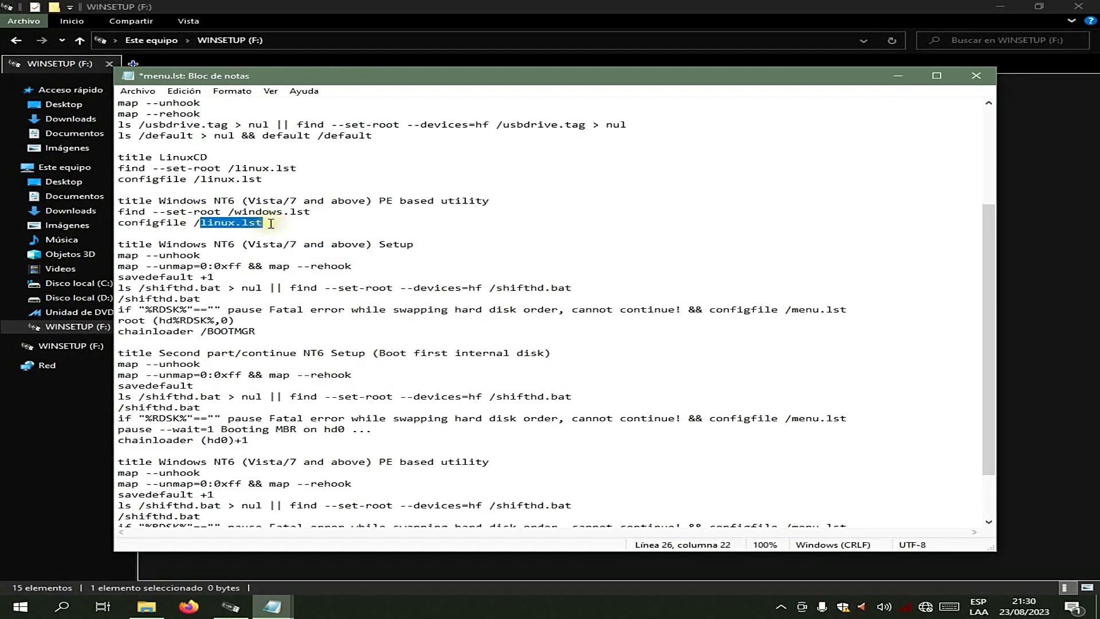
{"action": "key", "text": "BackSpace"}
{"action": "right_click", "coordinate": [240, 215]}
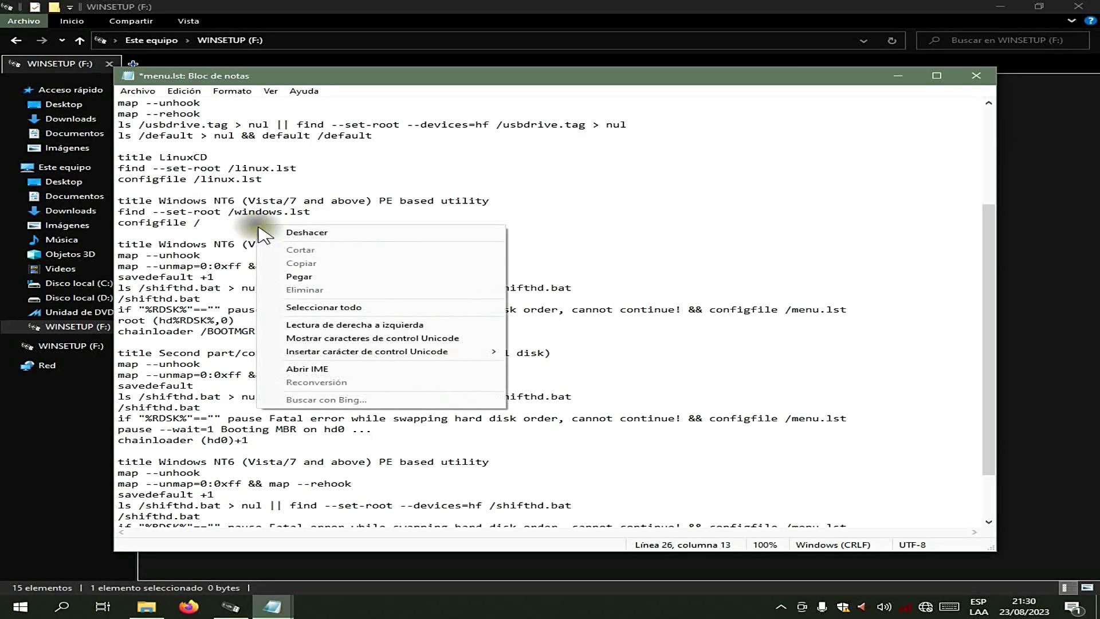
{"action": "left_click", "coordinate": [275, 264]}
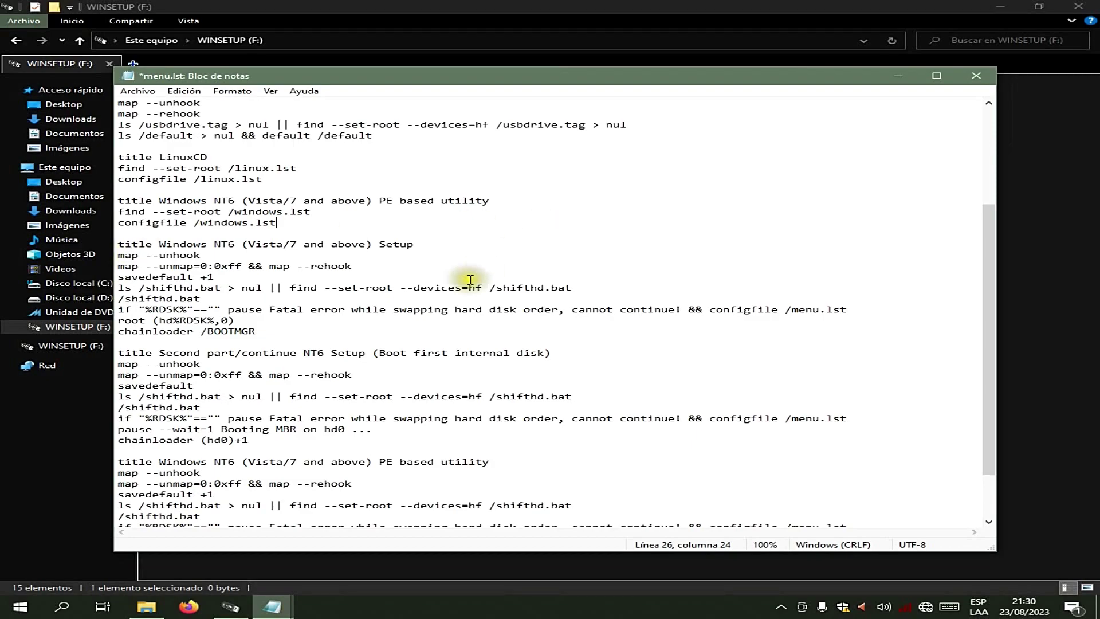
Close menu.lst with its changes saved, and save the edited windows.lst in its own window.
{"action": "left_click", "coordinate": [972, 78]}
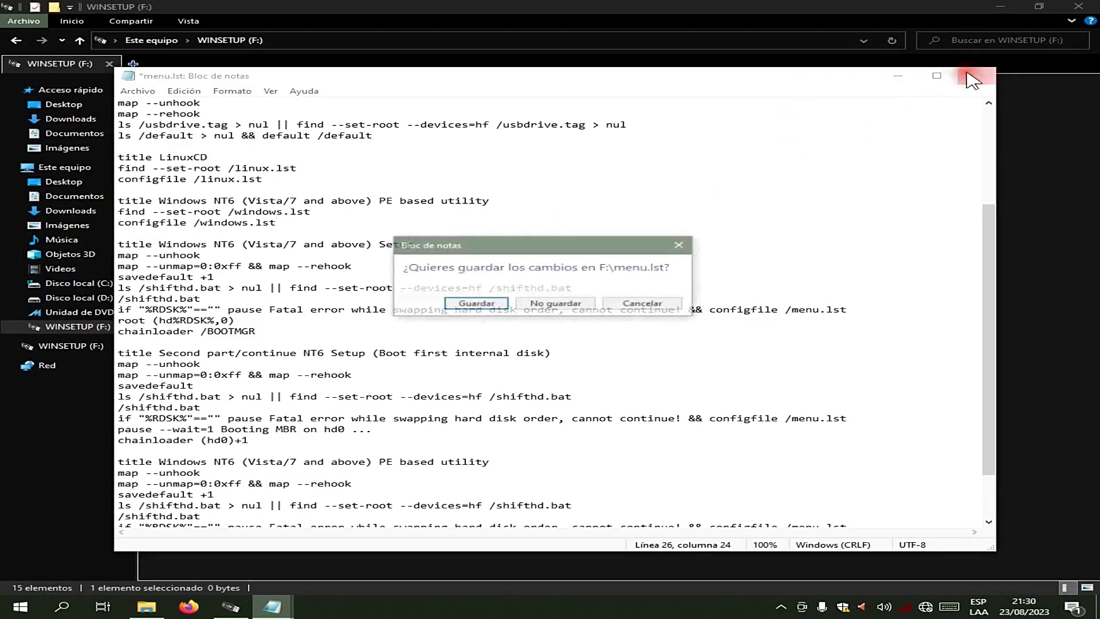
{"action": "left_click", "coordinate": [465, 304]}
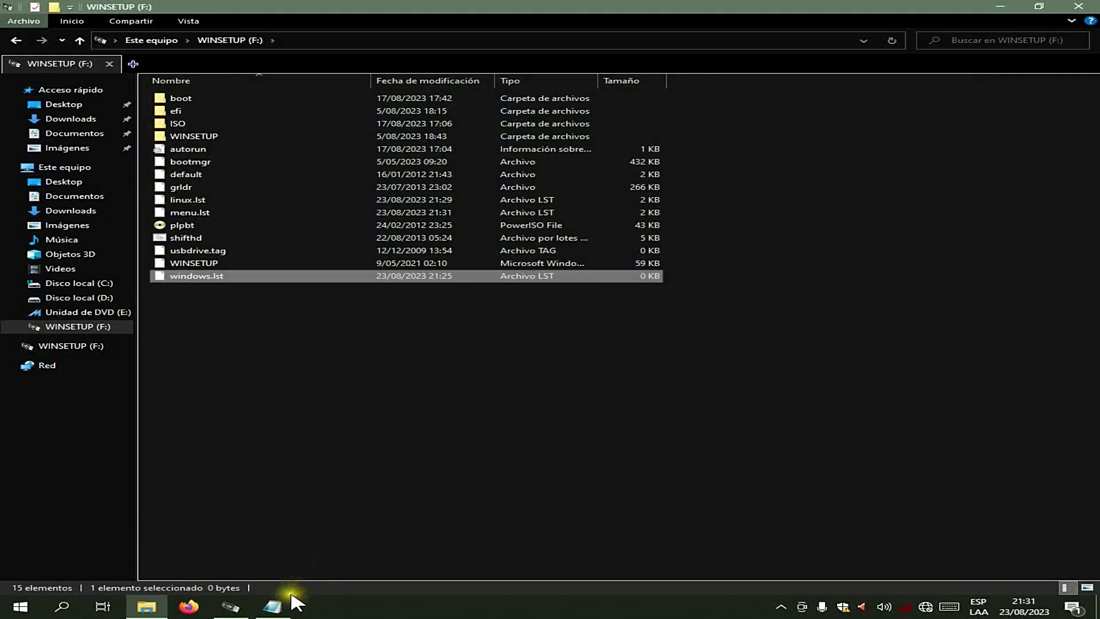
{"action": "left_click", "coordinate": [273, 606]}
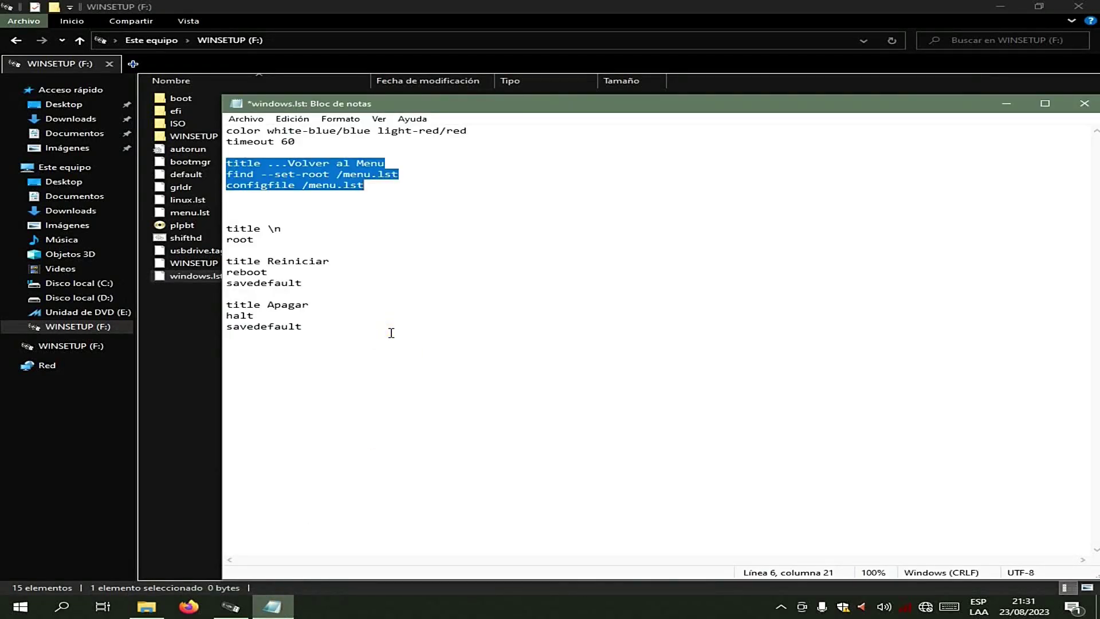
{"action": "left_click", "coordinate": [391, 333]}
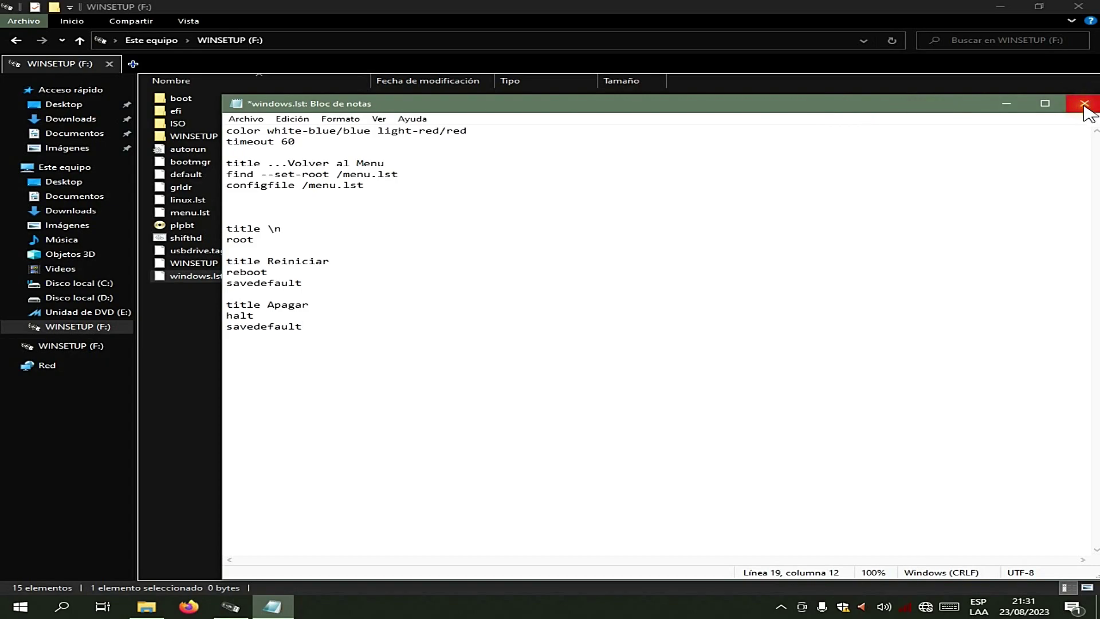
{"action": "left_click", "coordinate": [243, 119]}
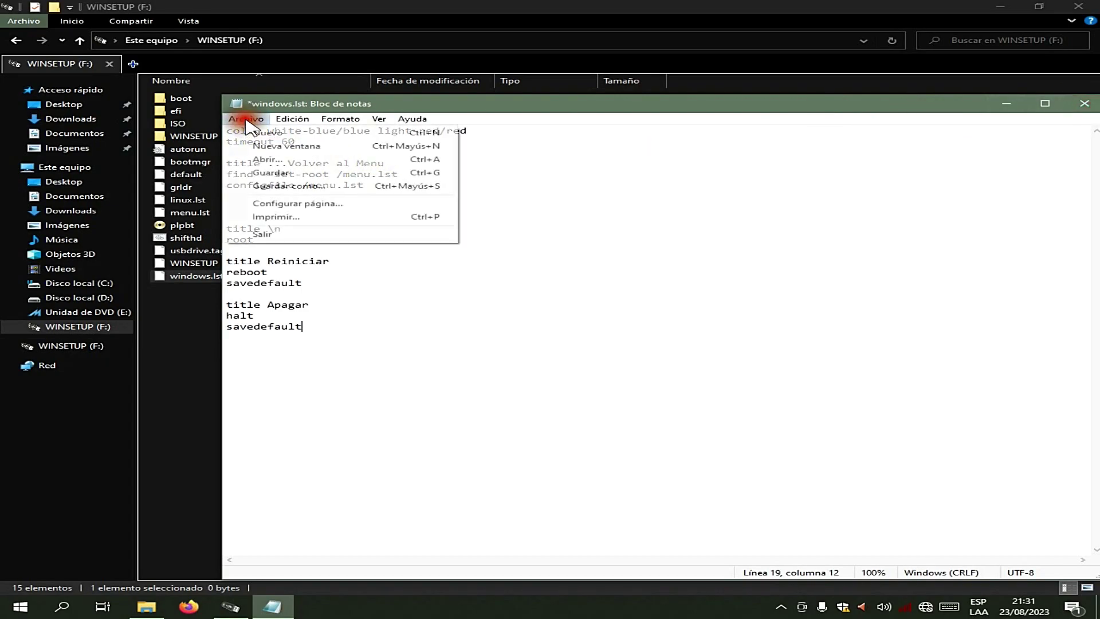
{"action": "left_click", "coordinate": [275, 172]}
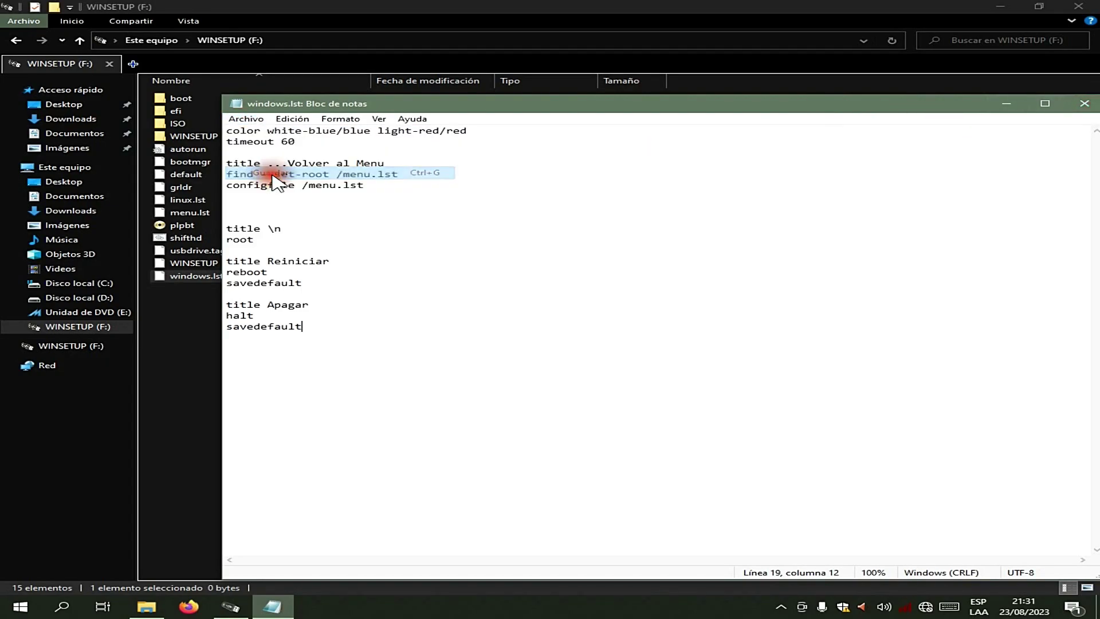
Switch to WinSetupFromUSB and start a QEMU boot test of the F: USB drive.
{"action": "left_click", "coordinate": [229, 607]}
{"action": "left_click", "coordinate": [473, 381]}
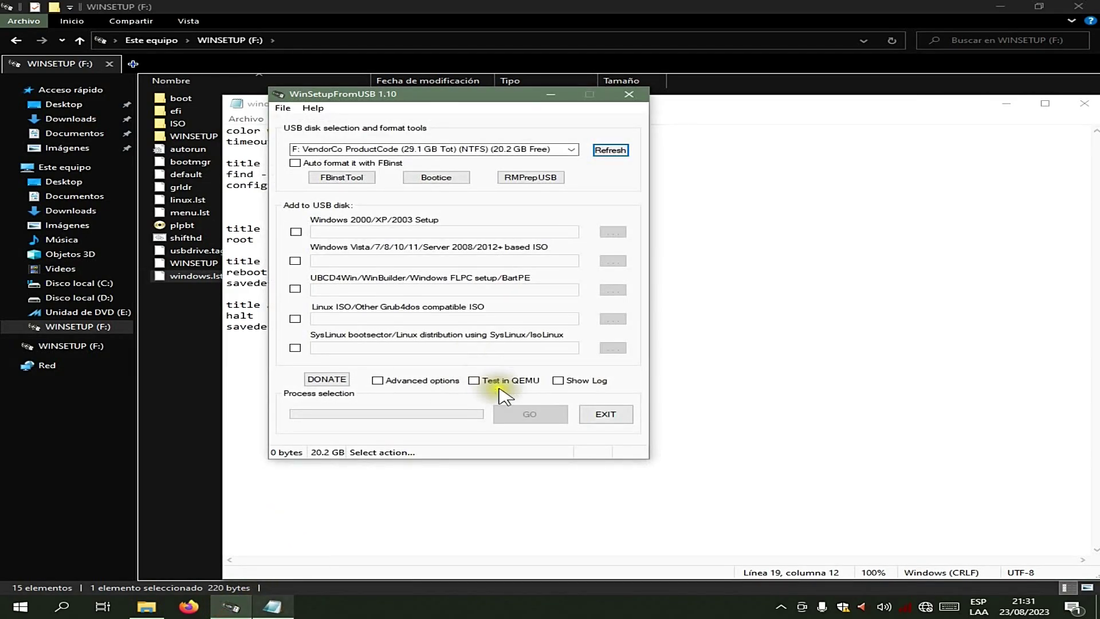
{"action": "left_click", "coordinate": [535, 414]}
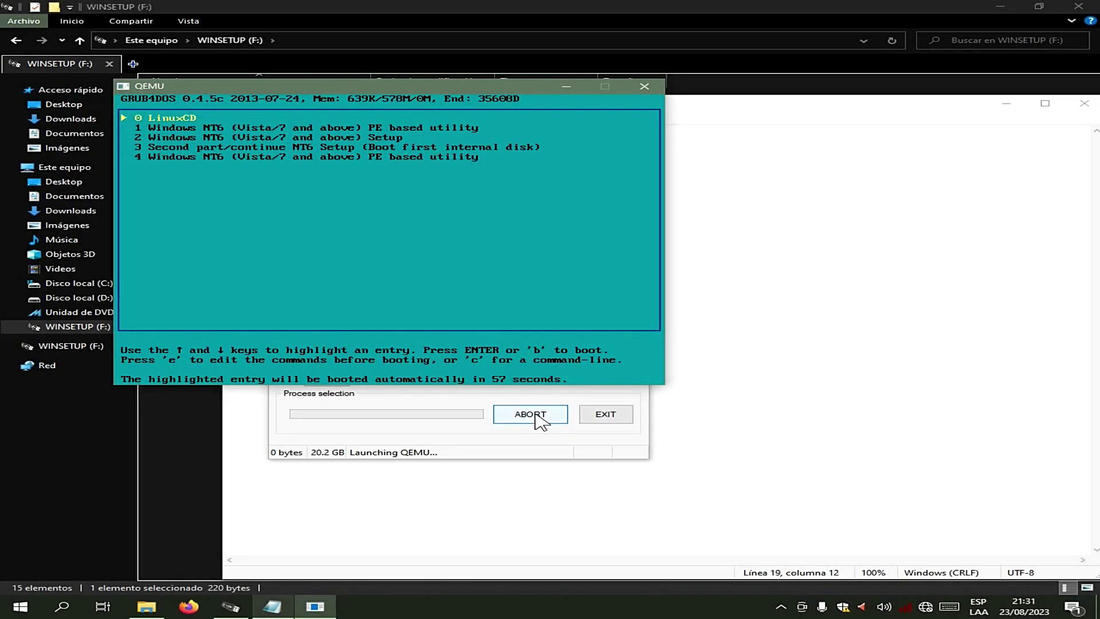
Look through the main boot menu entries in QEMU and open the LinuxCD submenu.
{"action": "key", "text": "Down"}
{"action": "key", "text": "Down"}
{"action": "key", "text": "Up"}
{"action": "key", "text": "Up"}
{"action": "key", "text": "Down"}
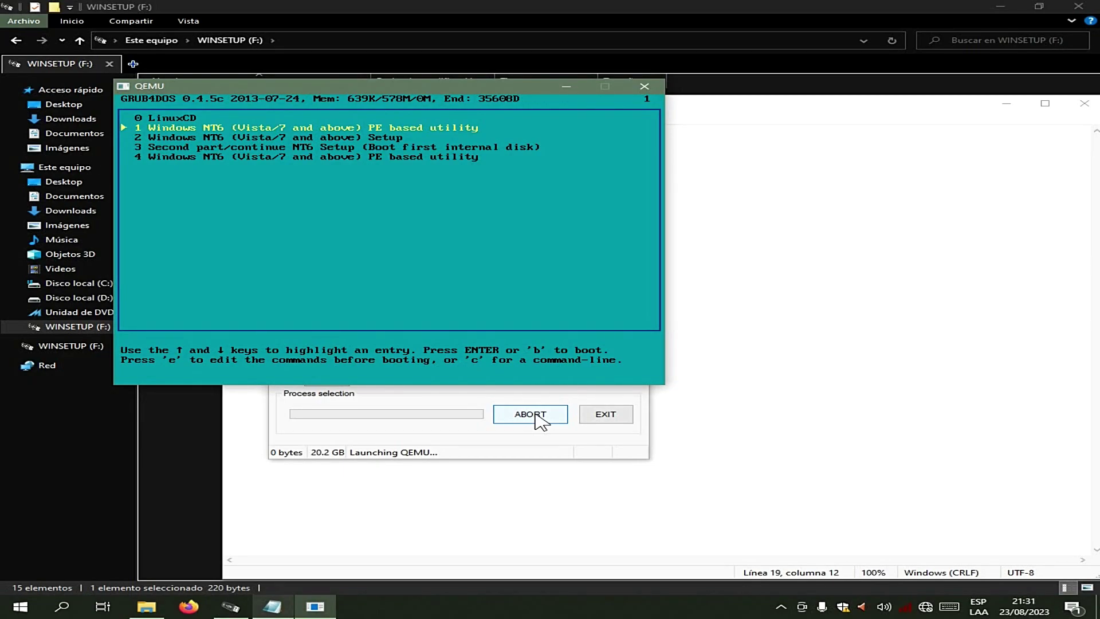
{"action": "key", "text": "Up"}
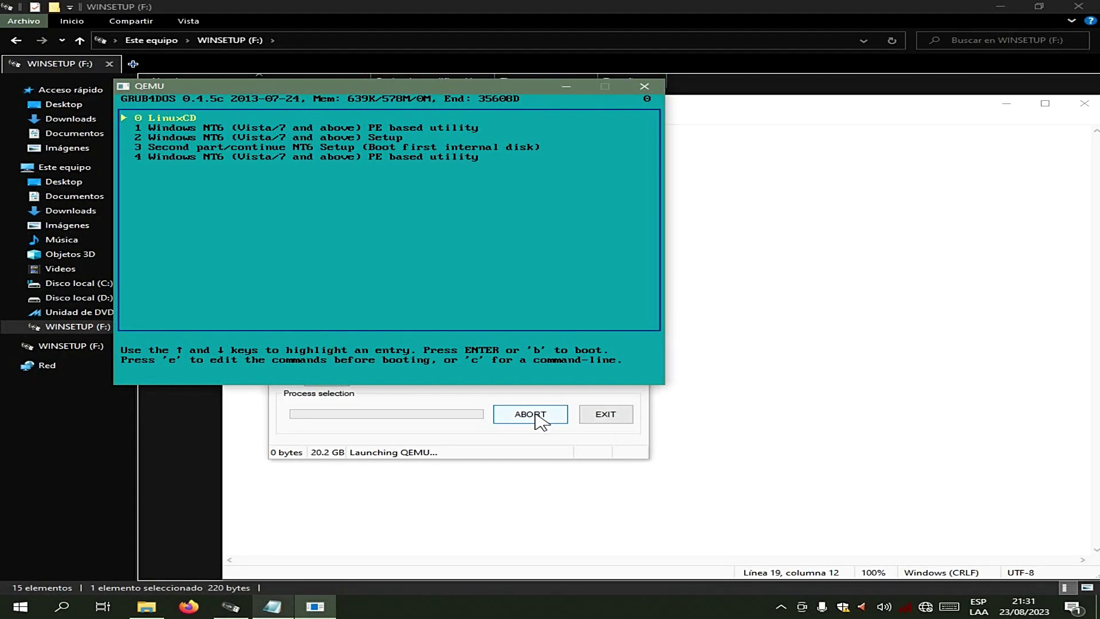
{"action": "key", "text": "Return"}
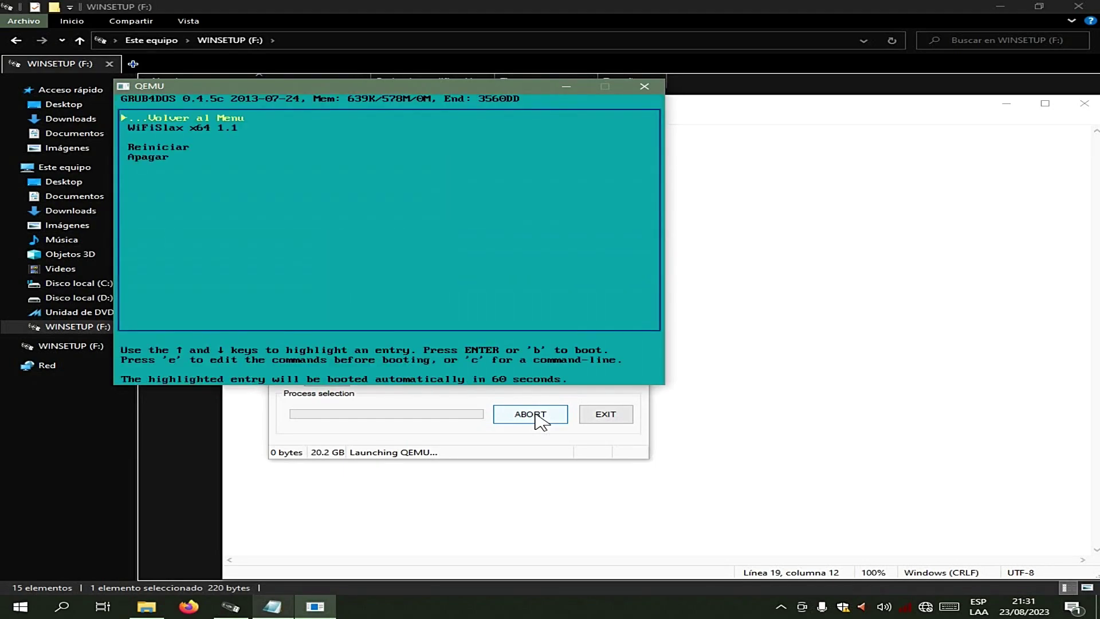
Go through the LinuxCD submenu's entries and return to the main menu with "...Volver al Menu".
{"action": "key", "text": "Down"}
{"action": "key", "text": "Down"}
{"action": "key", "text": "Down"}
{"action": "key", "text": "Up"}
{"action": "key", "text": "Up"}
{"action": "key", "text": "Up"}
{"action": "key", "text": "Down"}
{"action": "key", "text": "Up"}
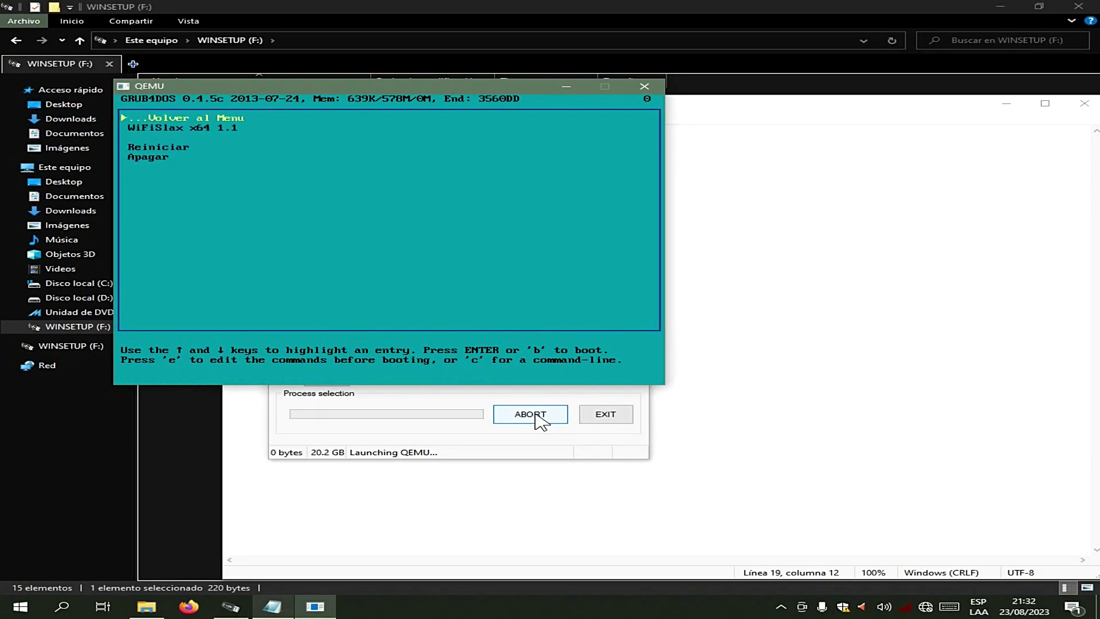
{"action": "key", "text": "Down"}
{"action": "key", "text": "Up"}
{"action": "key", "text": "Return"}
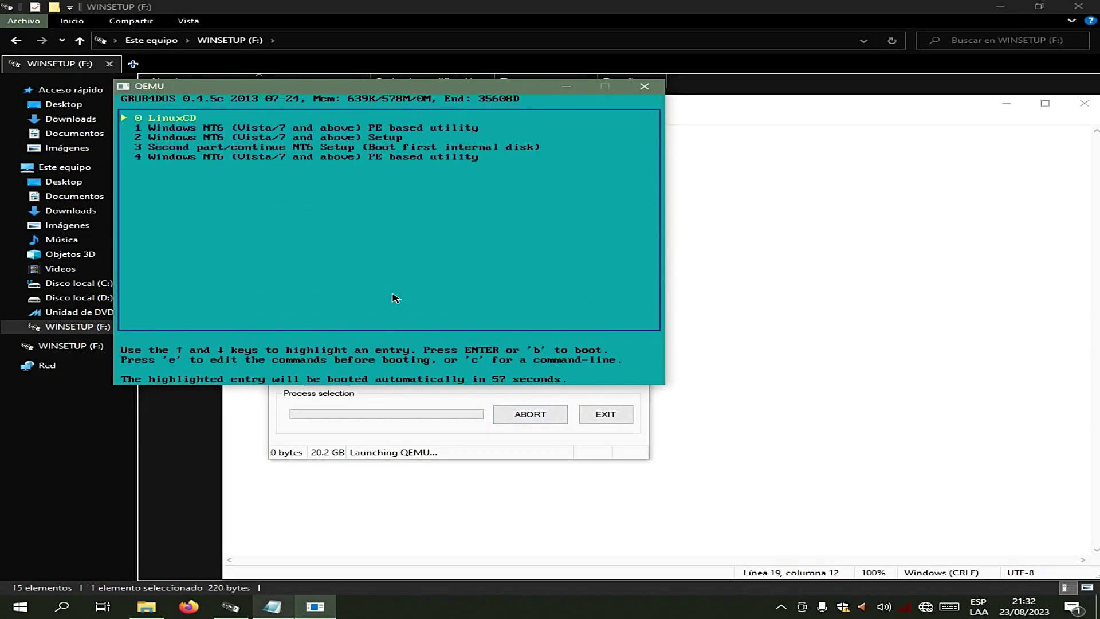
Test the LinuxCD submenu's Reiniciar and Apagar entries, reopening the submenu after the restart, and dismiss and minimize WinSetupFromUSB.
{"action": "key", "text": "Return"}
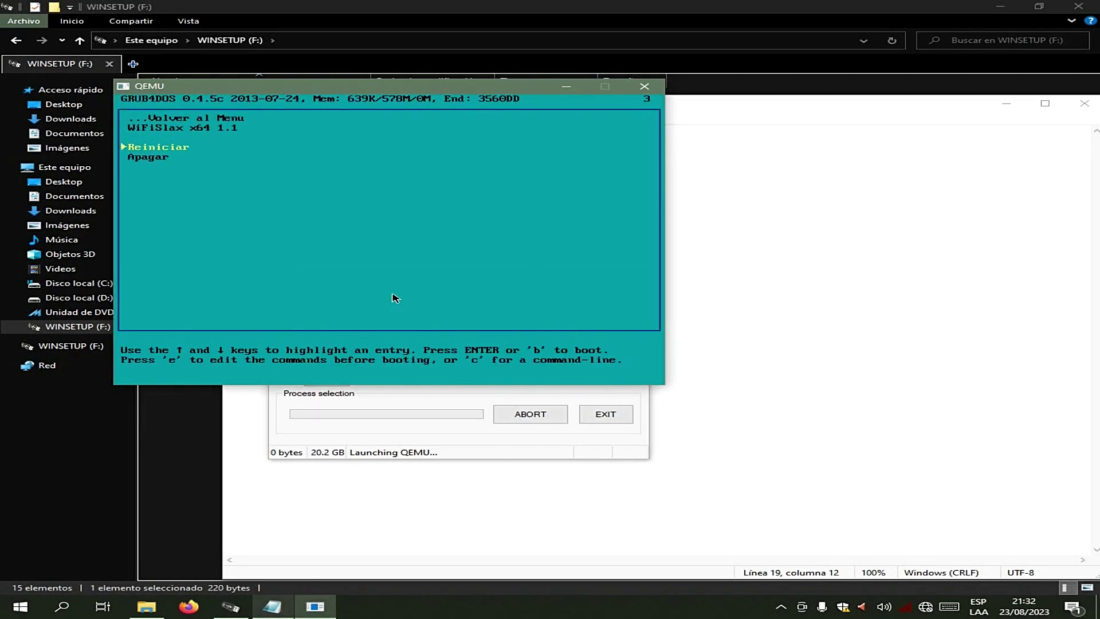
{"action": "key", "text": "Return"}
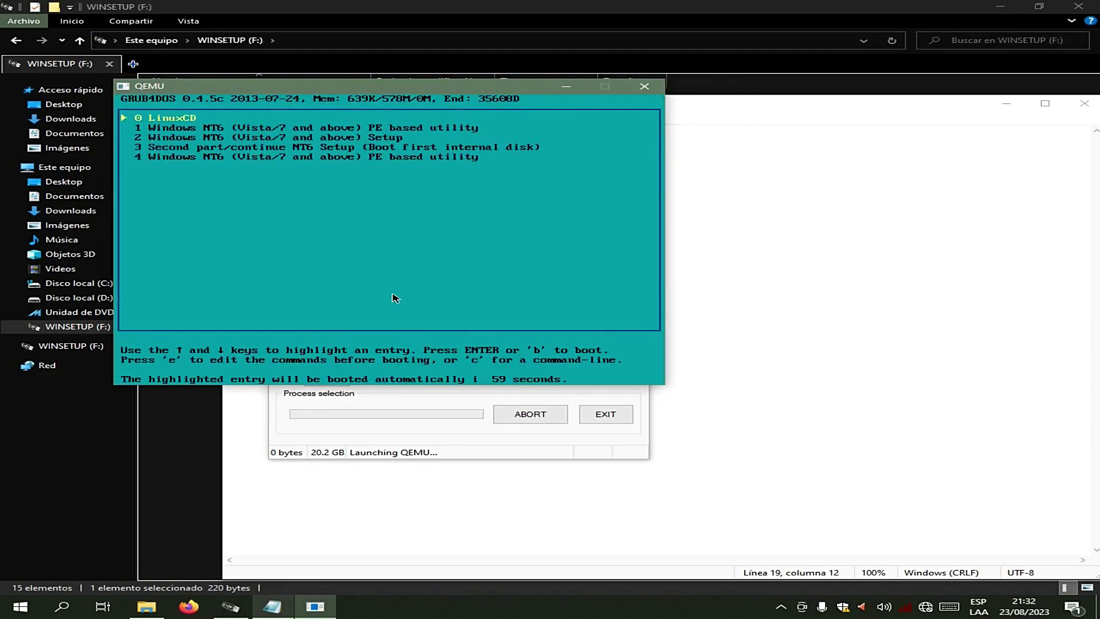
{"action": "key", "text": "Return"}
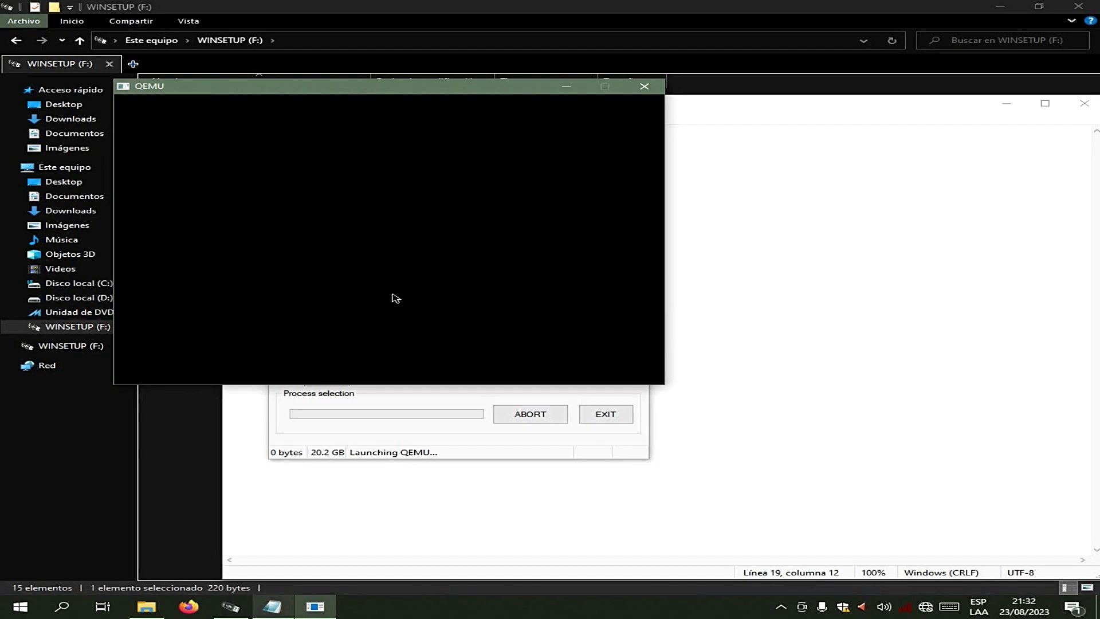
{"action": "key", "text": "Down"}
{"action": "key", "text": "Down"}
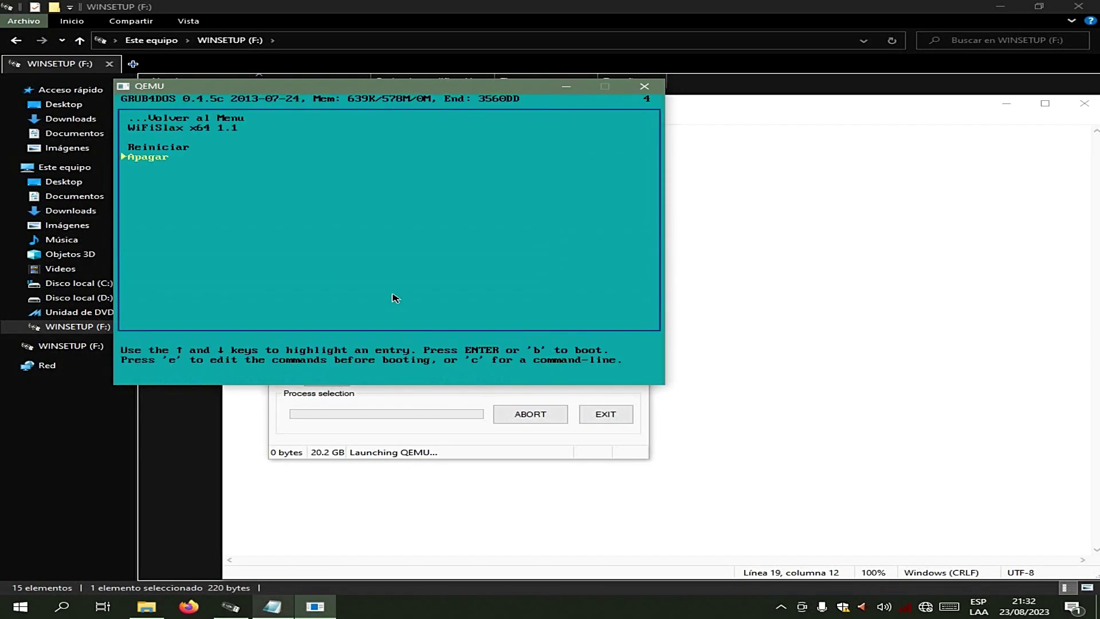
{"action": "key", "text": "Return"}
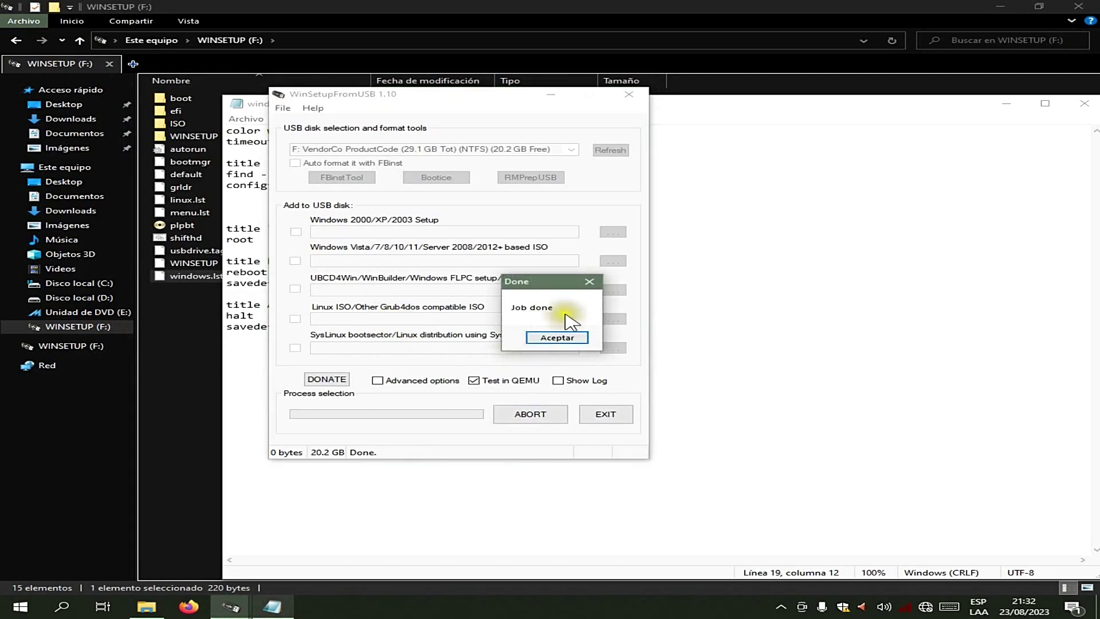
{"action": "left_click", "coordinate": [589, 283]}
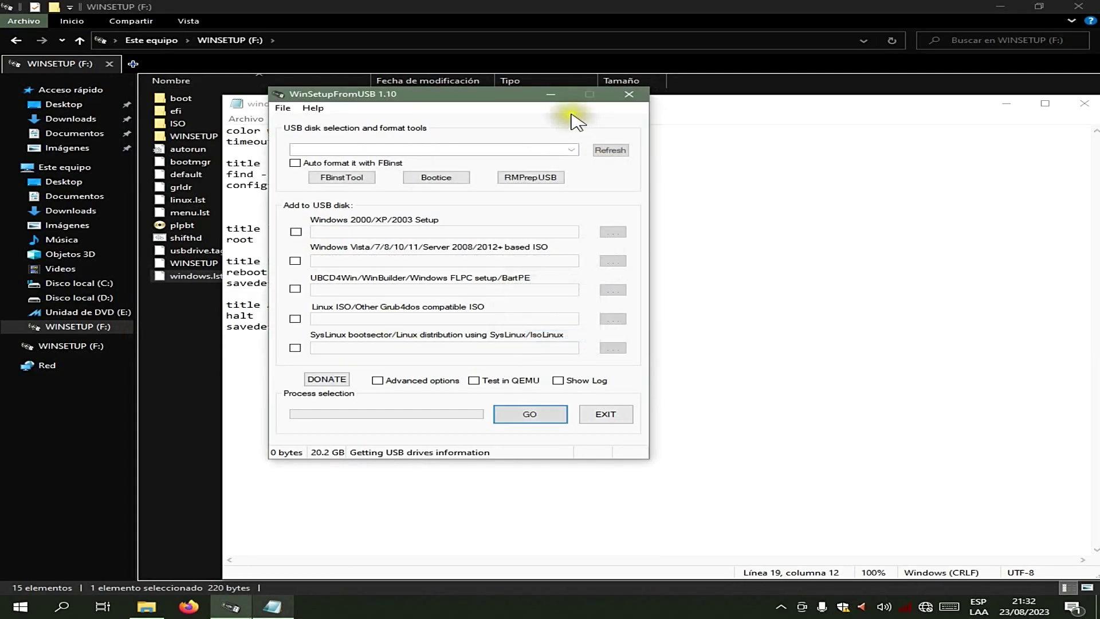
{"action": "left_click", "coordinate": [550, 95]}
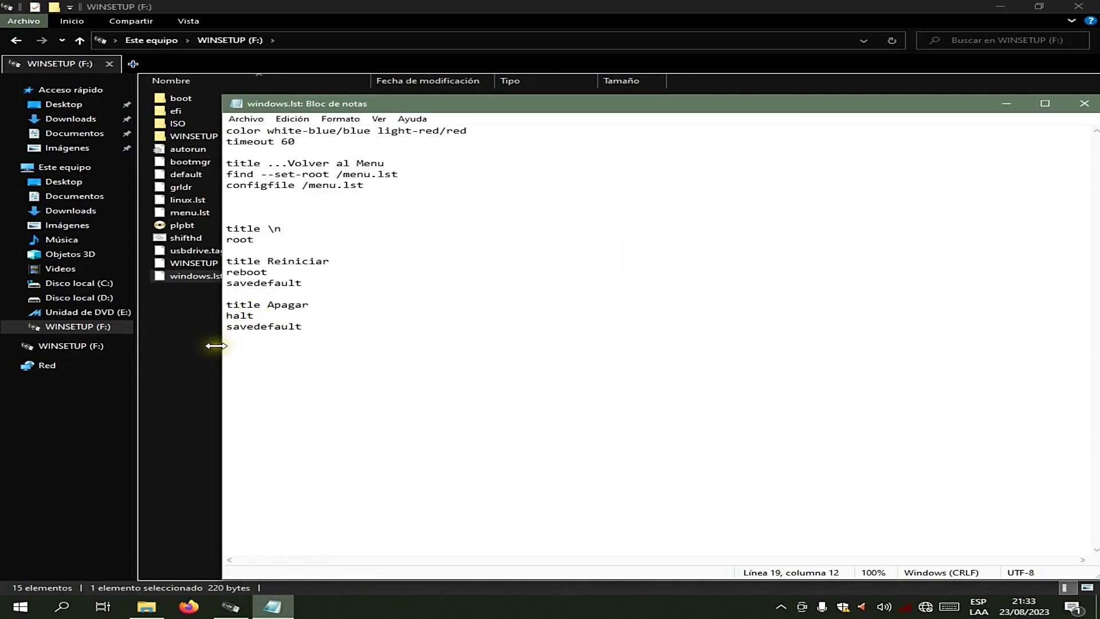
Reopen menu.lst and copy the "Second part/continue NT6 Setup" entry and the full "PE based utility" entry below it.
{"action": "double_click", "coordinate": [185, 213]}
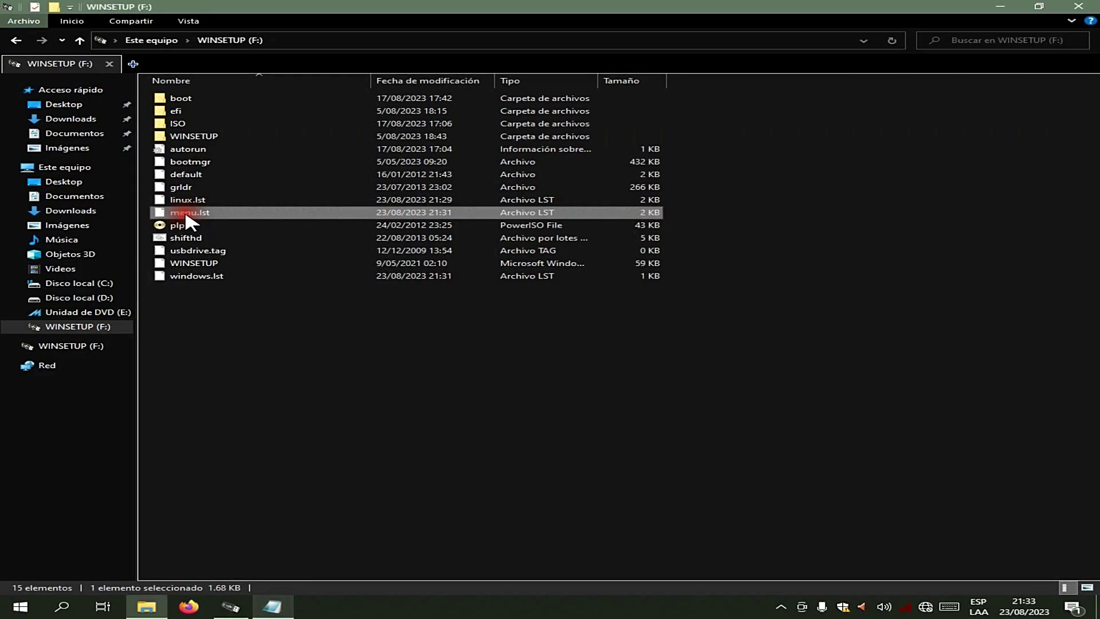
{"action": "left_click", "coordinate": [409, 299]}
{"action": "left_click", "coordinate": [463, 200]}
{"action": "left_click", "coordinate": [573, 328]}
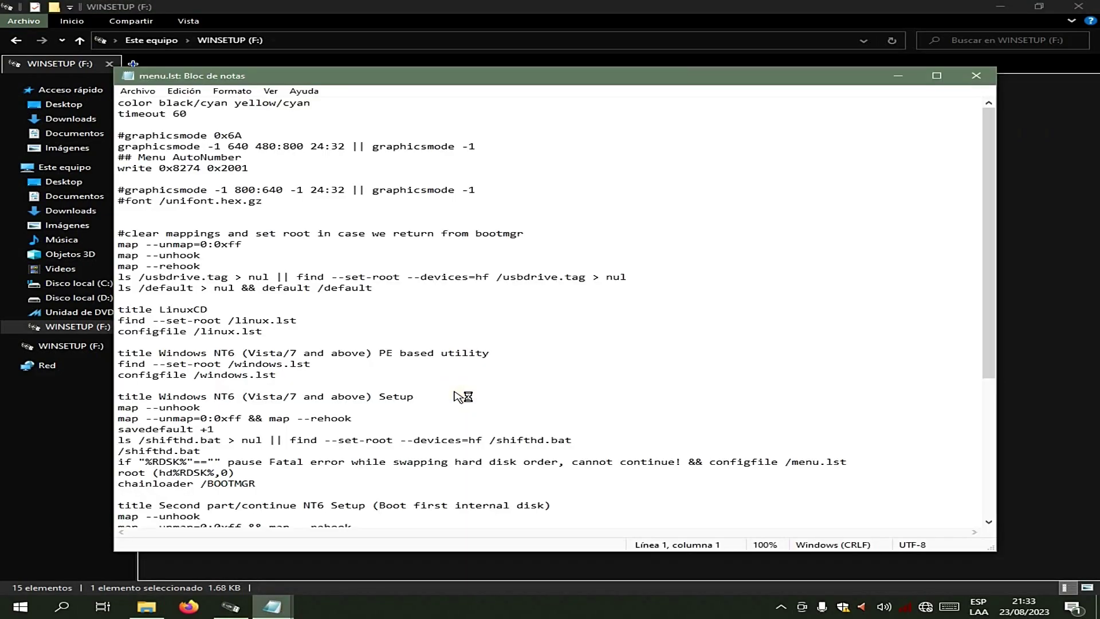
{"action": "scroll", "coordinate": [457, 392], "scroll_direction": "down", "scroll_amount": 4}
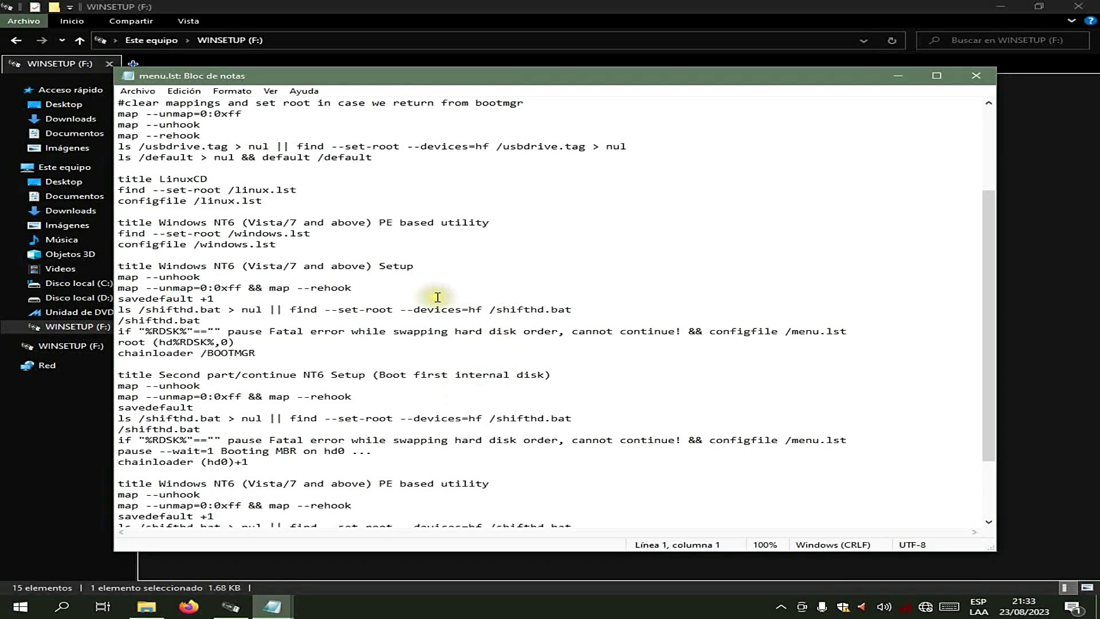
{"action": "scroll", "coordinate": [279, 362], "scroll_direction": "down", "scroll_amount": 1}
{"action": "scroll", "coordinate": [279, 363], "scroll_direction": "down", "scroll_amount": 1}
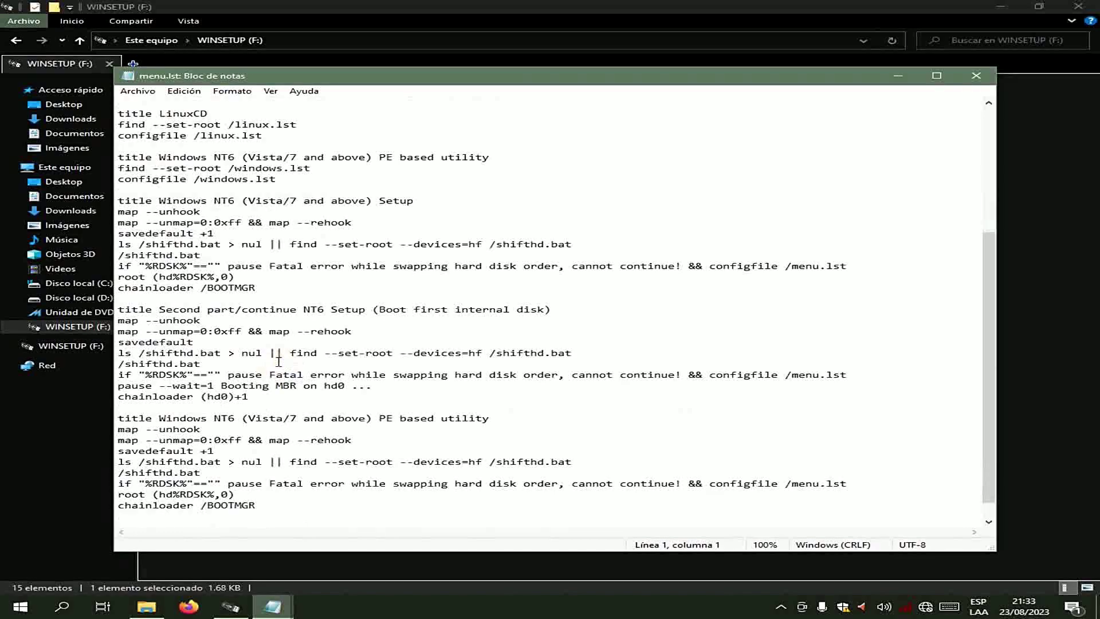
{"action": "left_click_drag", "start_coordinate": [117, 311], "coordinate": [454, 511]}
{"action": "right_click", "coordinate": [192, 381]}
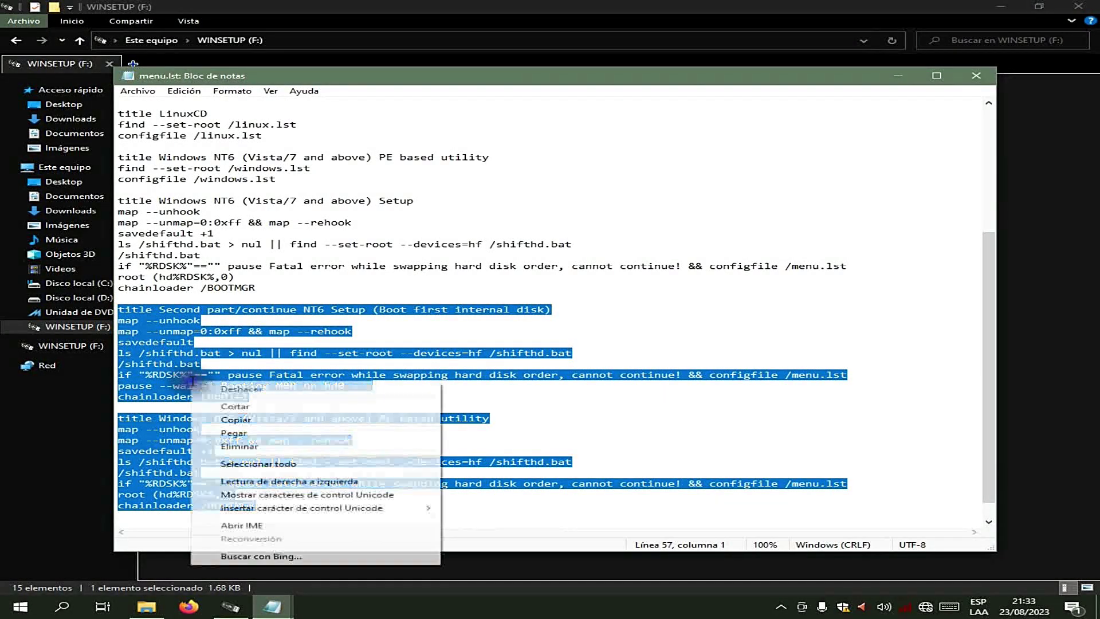
{"action": "left_click", "coordinate": [223, 420]}
Paste the two copied entries into windows.lst on the empty line below the "...Volver al Menu" entry.
{"action": "left_click", "coordinate": [275, 607]}
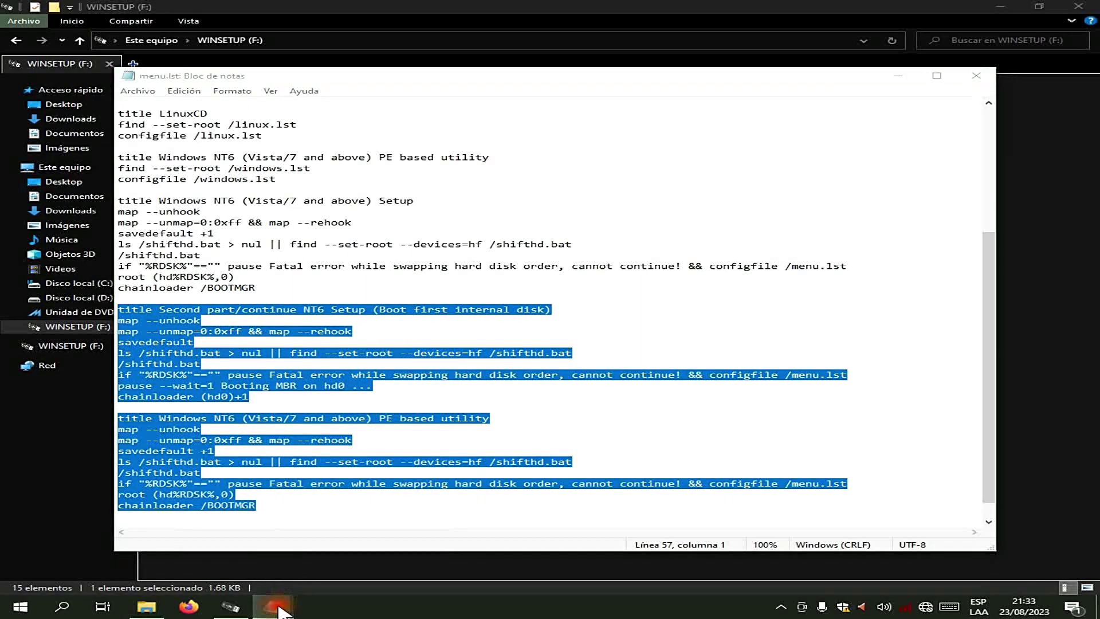
{"action": "left_click", "coordinate": [238, 554]}
{"action": "left_click", "coordinate": [245, 209]}
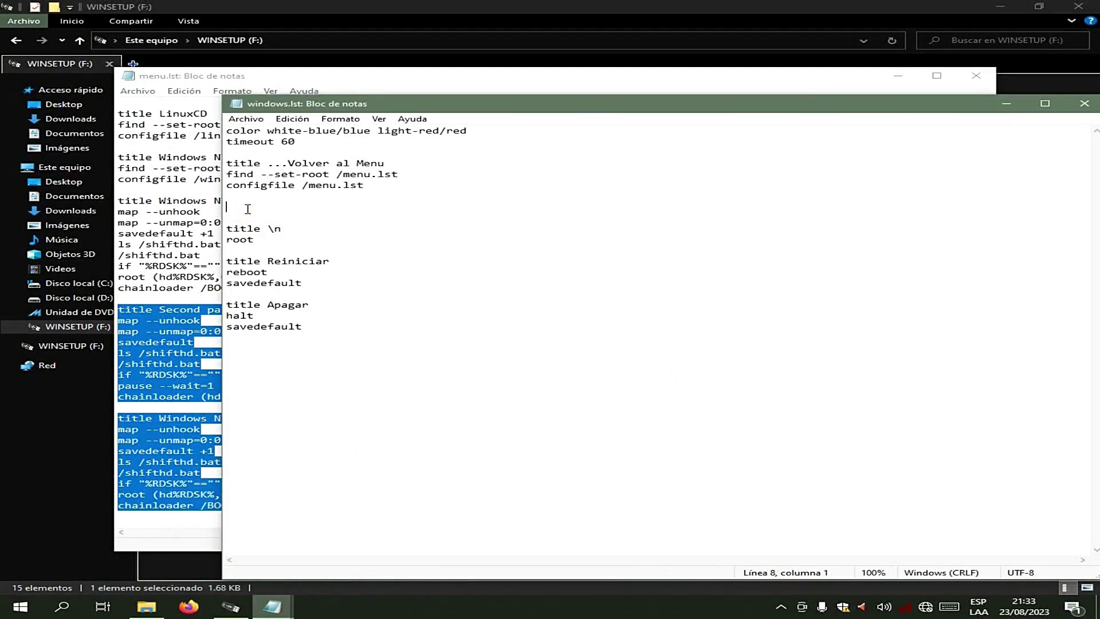
{"action": "key", "text": "ctrl+v"}
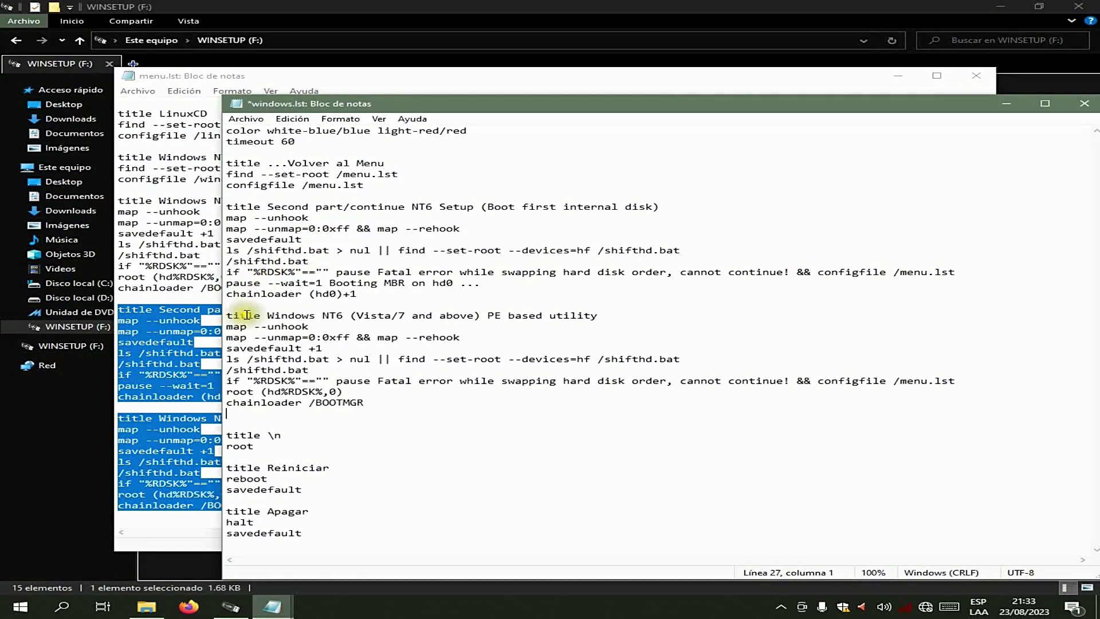
Copy the "Windows NT6 (Vista/7 and above) PE based utility" entry in windows.lst and insert it above the "Second part/continue NT6 Setup" entry.
{"action": "left_click_drag", "start_coordinate": [225, 317], "coordinate": [393, 402]}
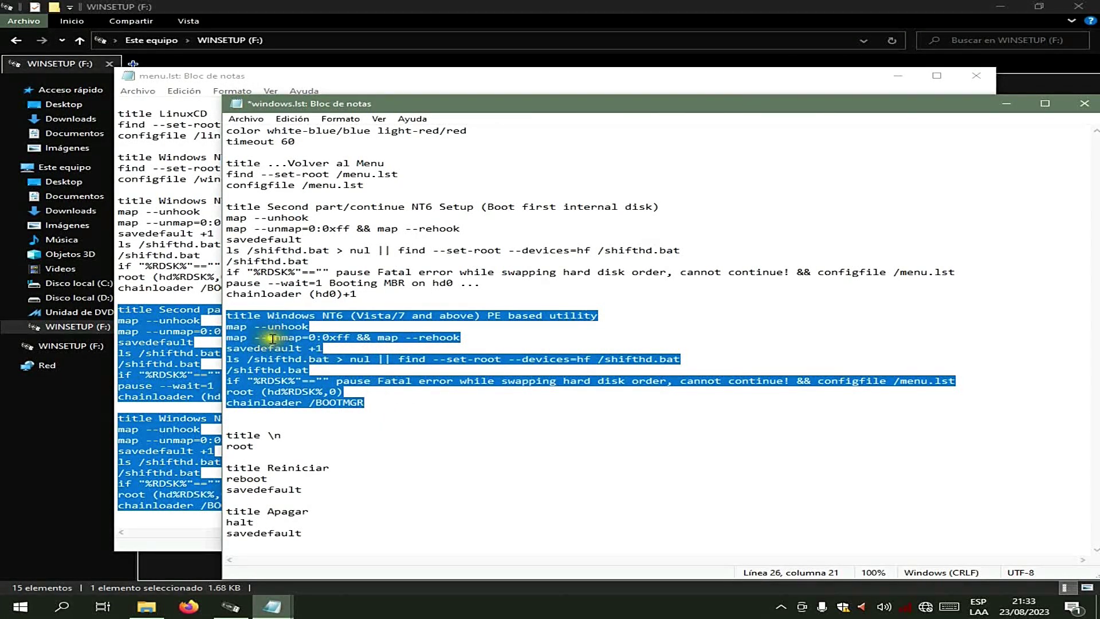
{"action": "right_click", "coordinate": [261, 331]}
{"action": "left_click", "coordinate": [309, 373]}
{"action": "left_click", "coordinate": [270, 195]}
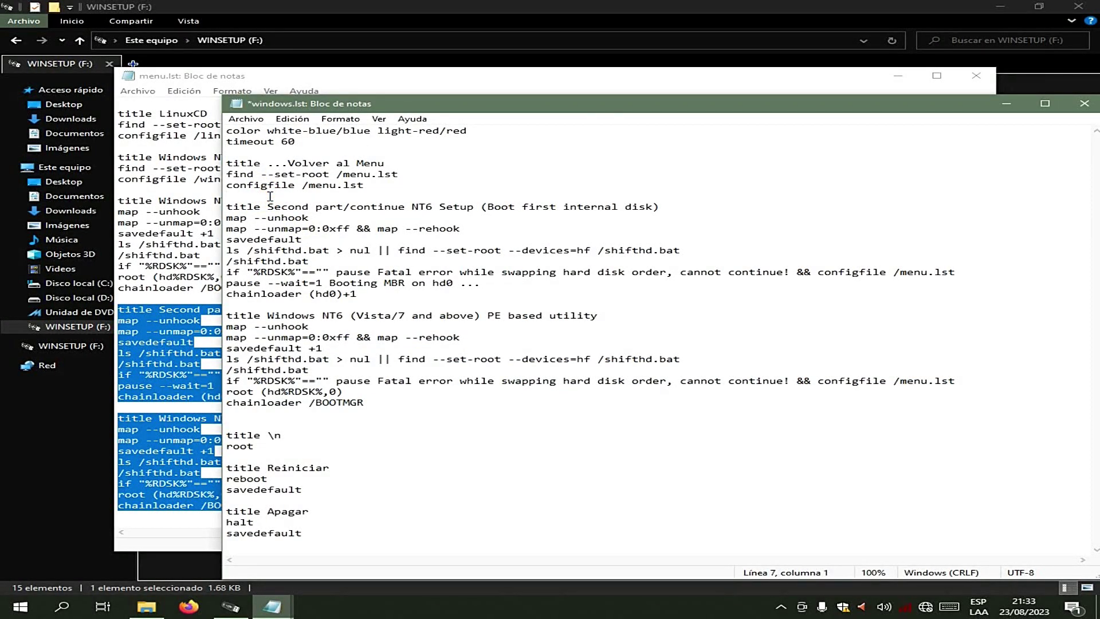
{"action": "key", "text": "Return"}
{"action": "key", "text": "Return"}
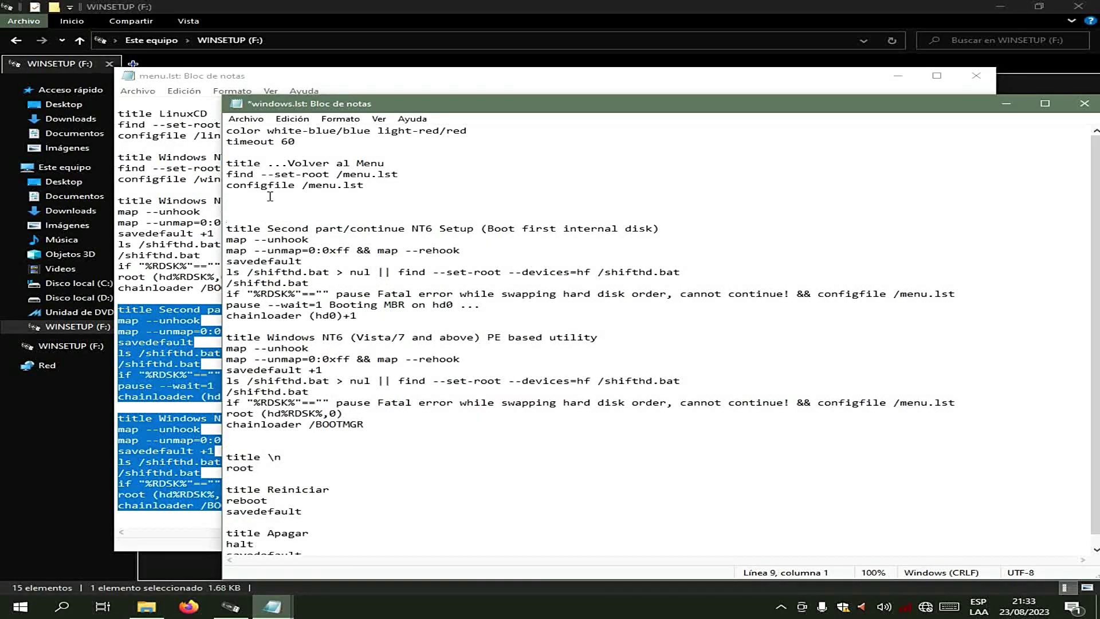
{"action": "right_click", "coordinate": [289, 196]}
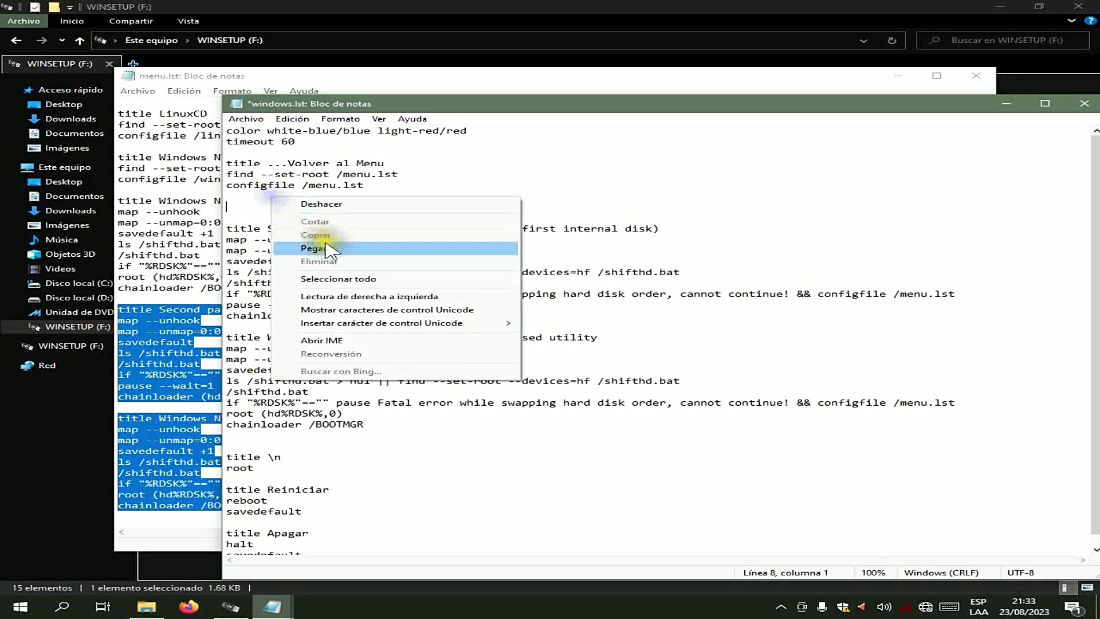
{"action": "left_click", "coordinate": [323, 248]}
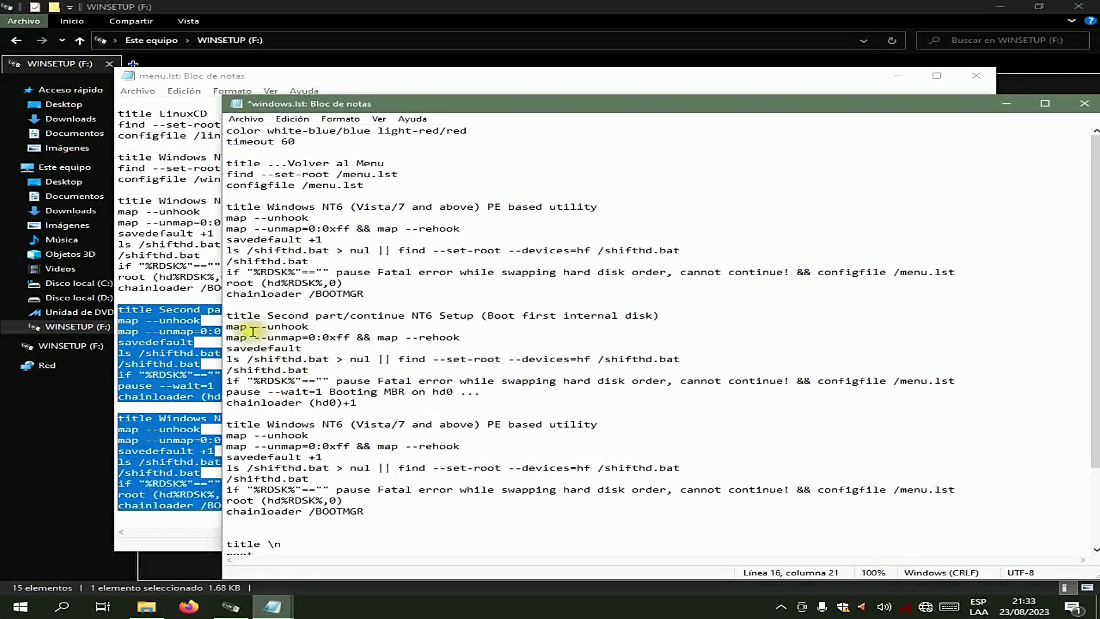
Delete the lower duplicate of the PE based utility entry and the surplus blank lines before "title \n".
{"action": "left_click_drag", "start_coordinate": [228, 424], "coordinate": [405, 526]}
{"action": "key", "text": "Delete"}
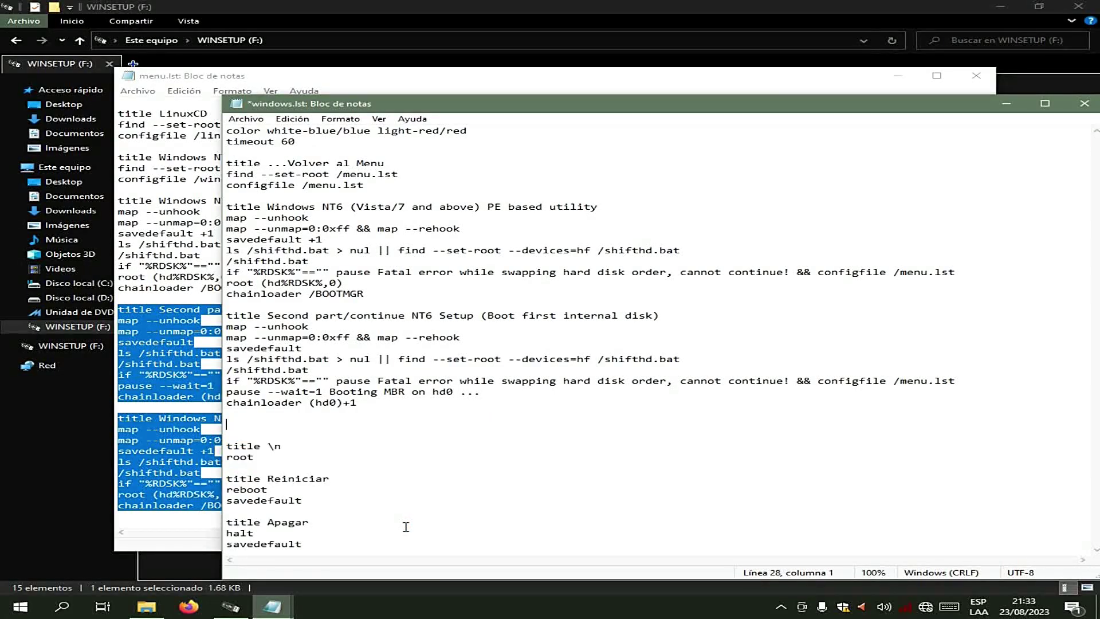
{"action": "key", "text": "Down"}
{"action": "key", "text": "BackSpace"}
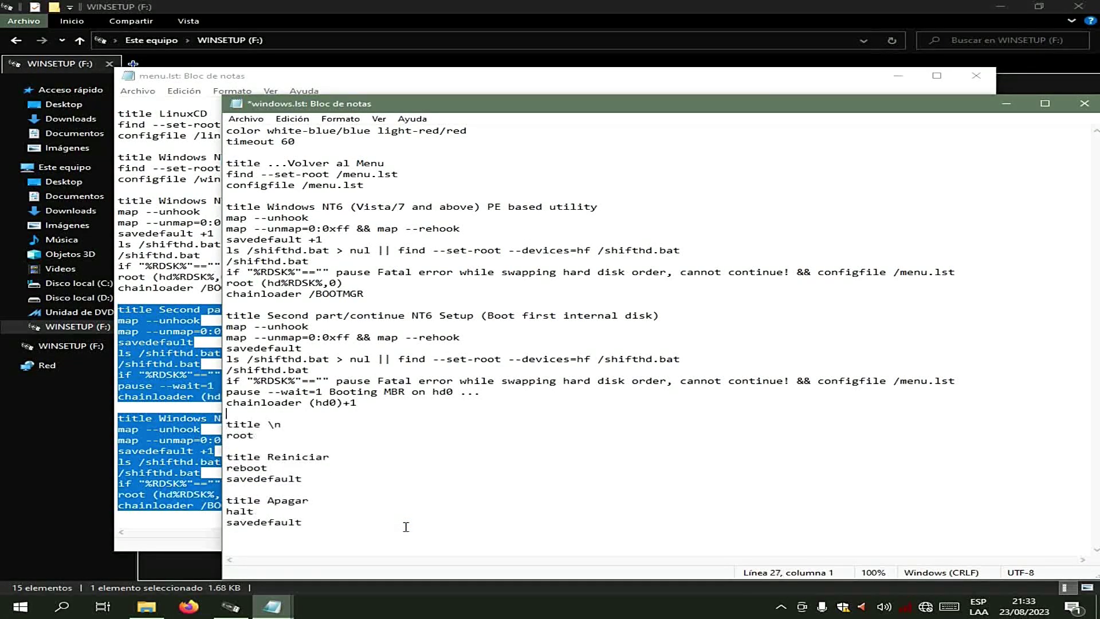
Copy the "title \n" / "root" separator in windows.lst and insert it between the "...Volver al Menu" and "PE based utility" entries.
{"action": "left_click_drag", "start_coordinate": [227, 428], "coordinate": [254, 434]}
{"action": "right_click", "coordinate": [254, 434]}
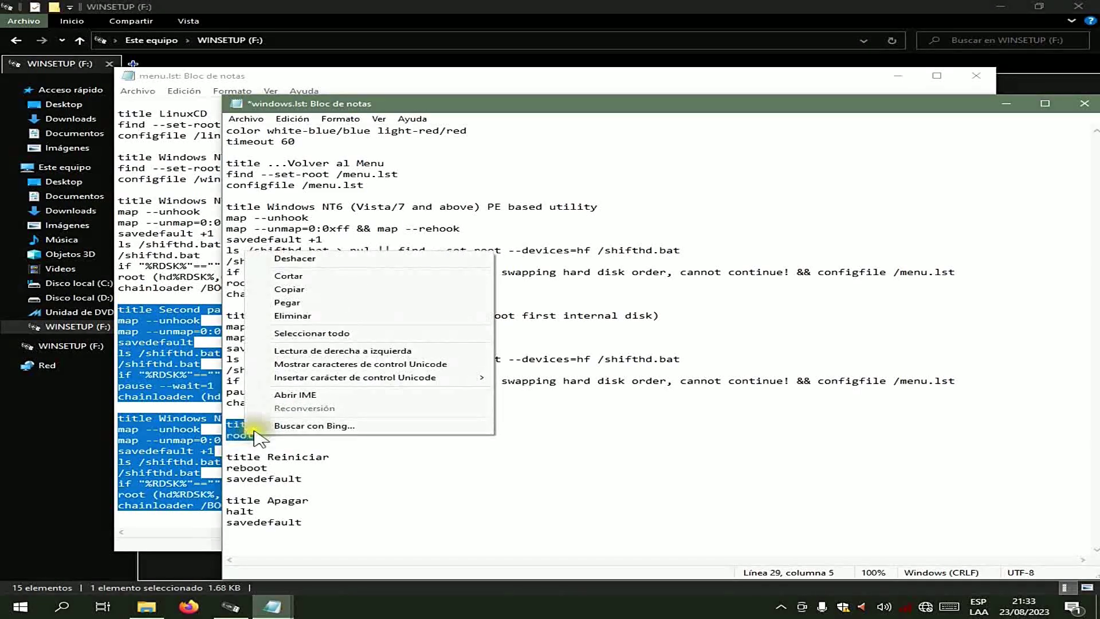
{"action": "left_click", "coordinate": [288, 288]}
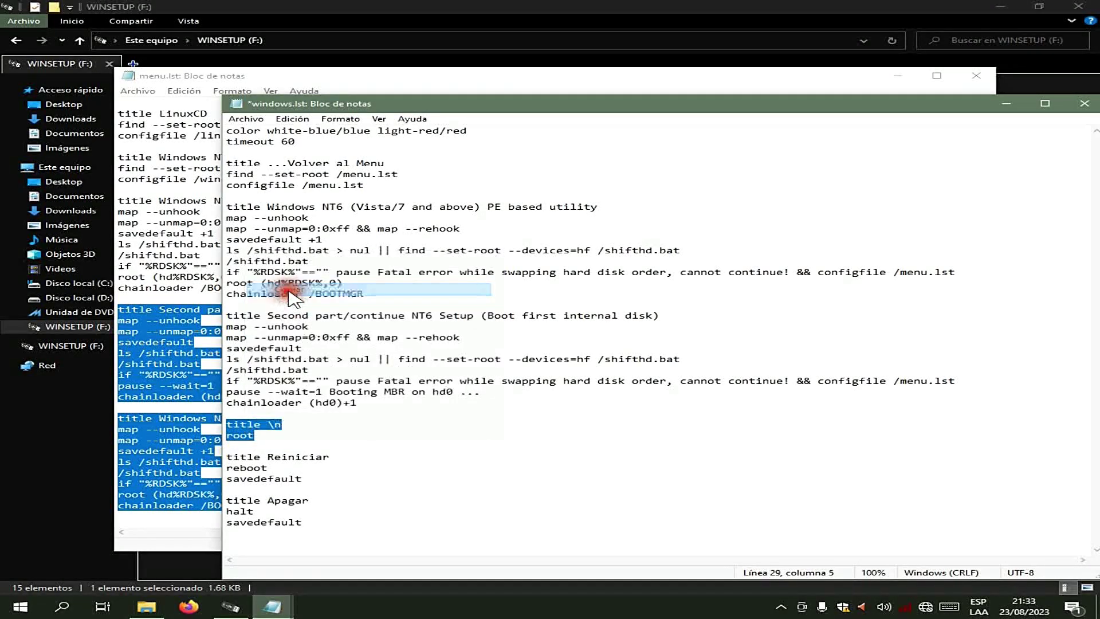
{"action": "left_click", "coordinate": [301, 195]}
{"action": "key", "text": "Return"}
{"action": "key", "text": "Return"}
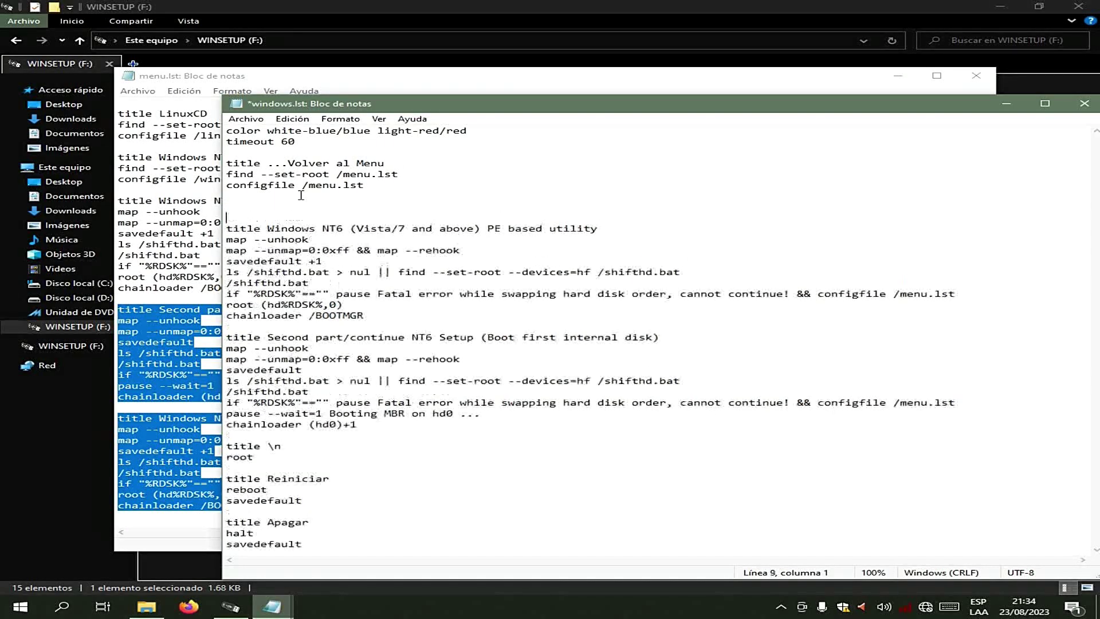
{"action": "right_click", "coordinate": [308, 219]}
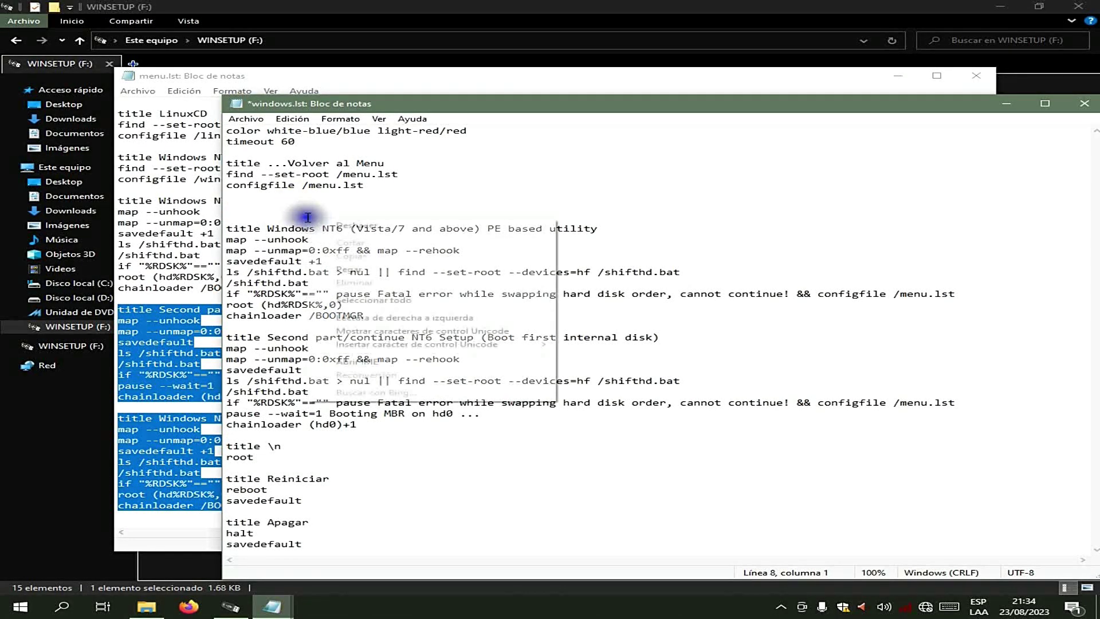
{"action": "left_click", "coordinate": [343, 269]}
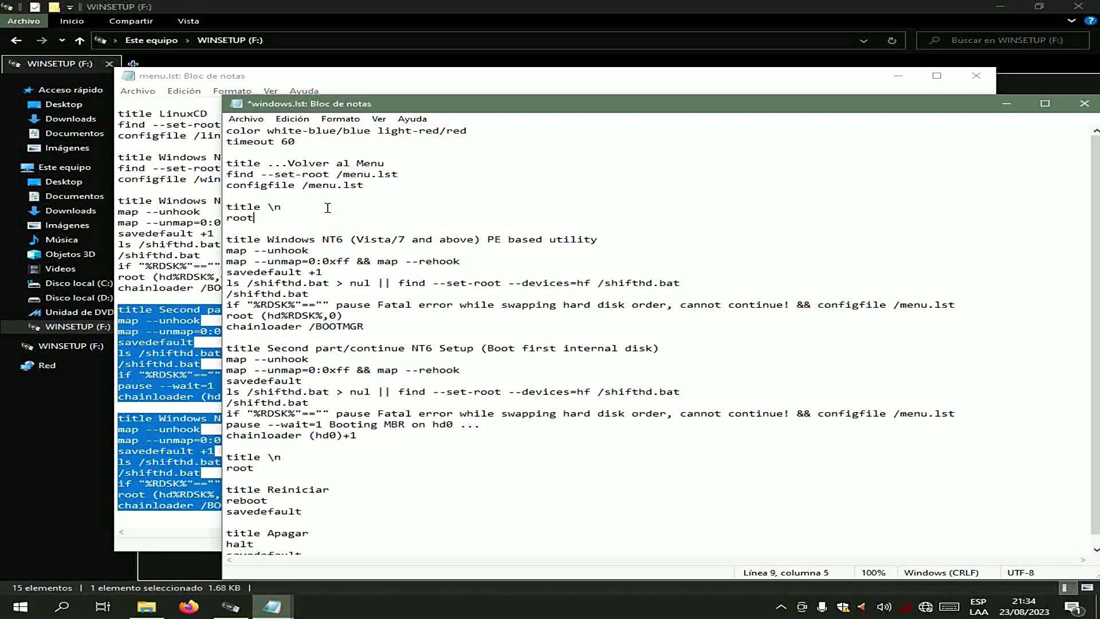
Copy the "title Reiniciar" and "title Apagar" entries from windows.lst, and close the file saving its changes.
{"action": "left_click_drag", "start_coordinate": [435, 107], "coordinate": [373, 41]}
{"action": "scroll", "coordinate": [464, 418], "scroll_direction": "down", "scroll_amount": 1}
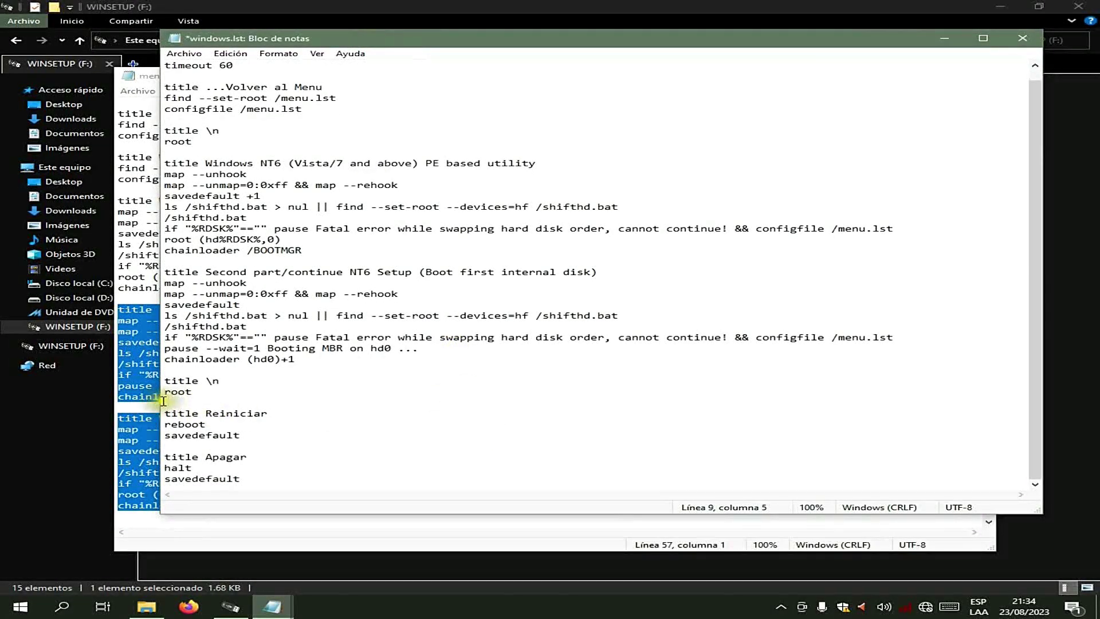
{"action": "left_click_drag", "start_coordinate": [166, 416], "coordinate": [241, 479]}
{"action": "right_click", "coordinate": [211, 487]}
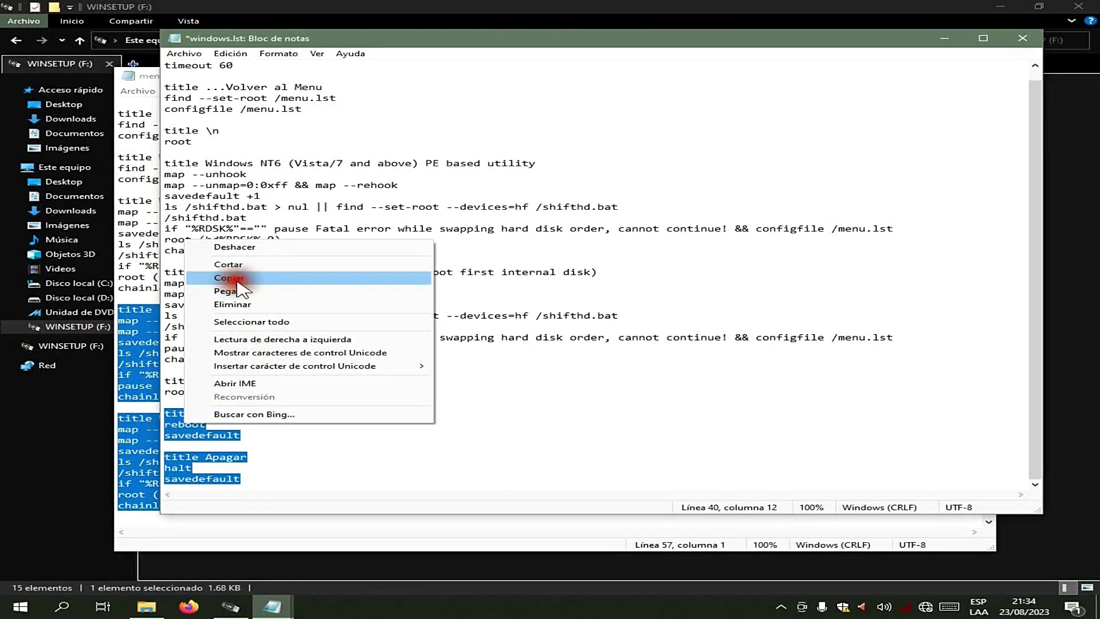
{"action": "left_click", "coordinate": [290, 286]}
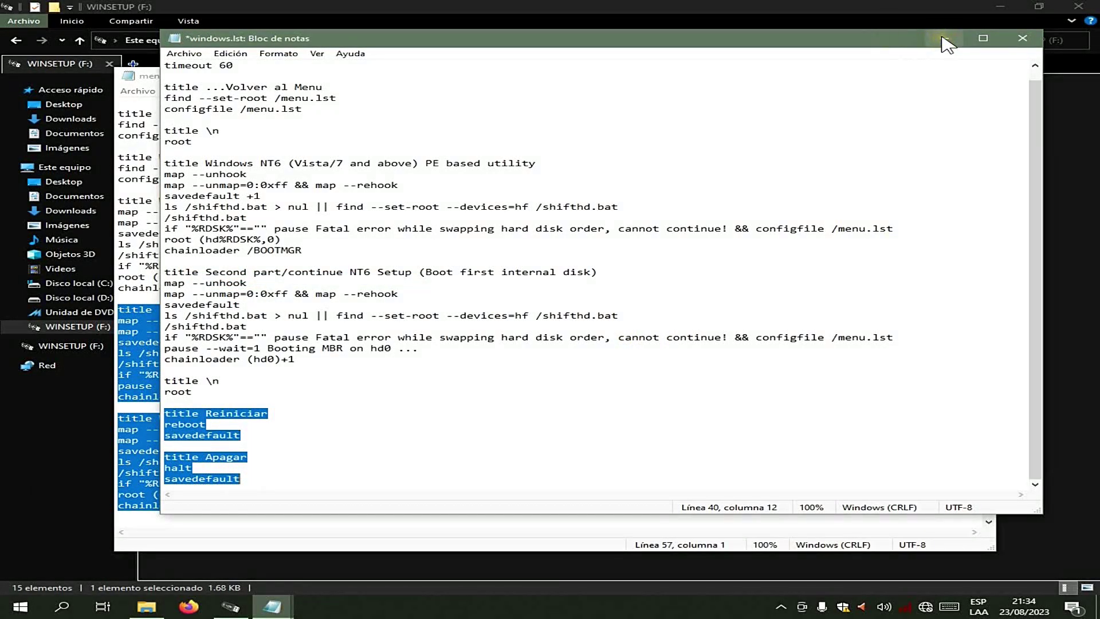
{"action": "left_click", "coordinate": [1023, 38]}
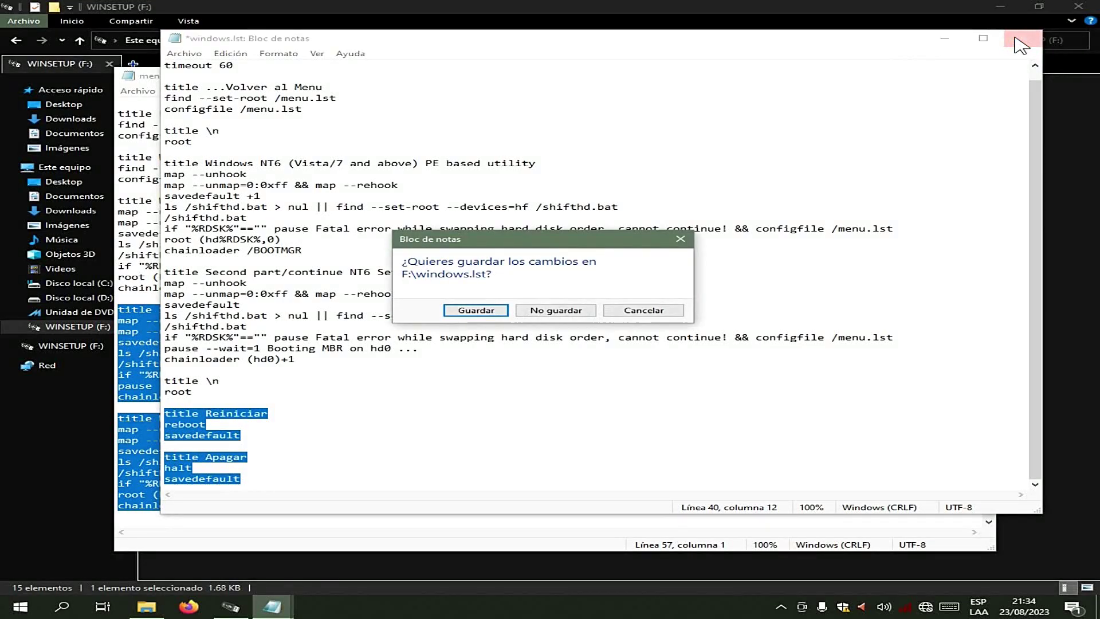
{"action": "left_click", "coordinate": [460, 312]}
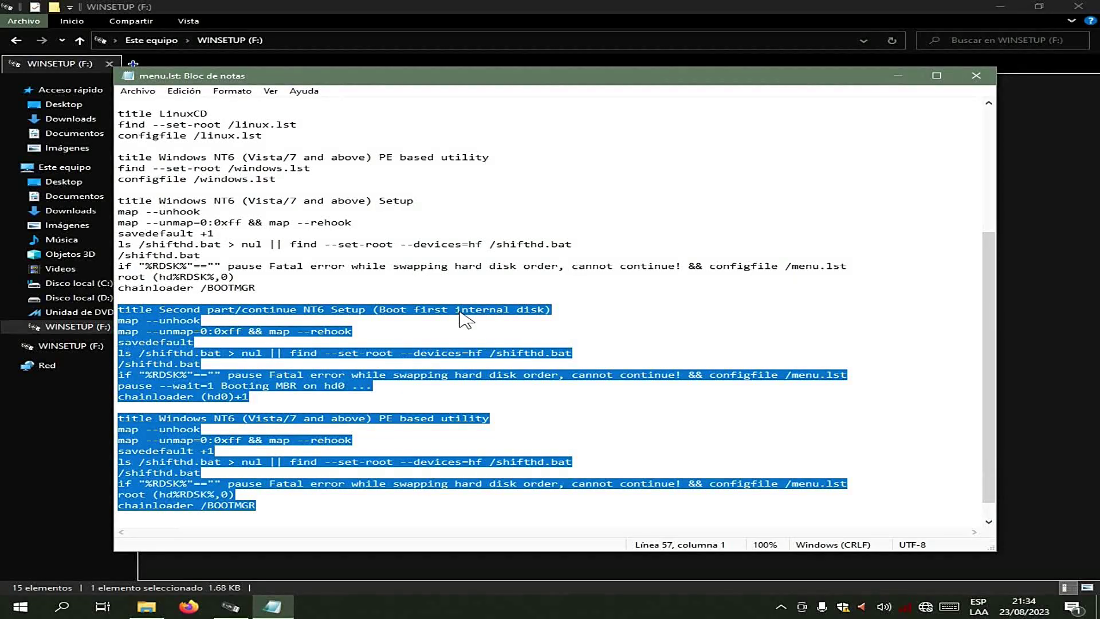
Delete the full "NT6 Setup", "Second part/continue NT6 Setup" and "PE based utility" boot entries from menu.lst, keeping the windows.lst link entry.
{"action": "scroll", "coordinate": [552, 342], "scroll_direction": "up", "scroll_amount": 1}
{"action": "scroll", "coordinate": [559, 343], "scroll_direction": "down", "scroll_amount": 2}
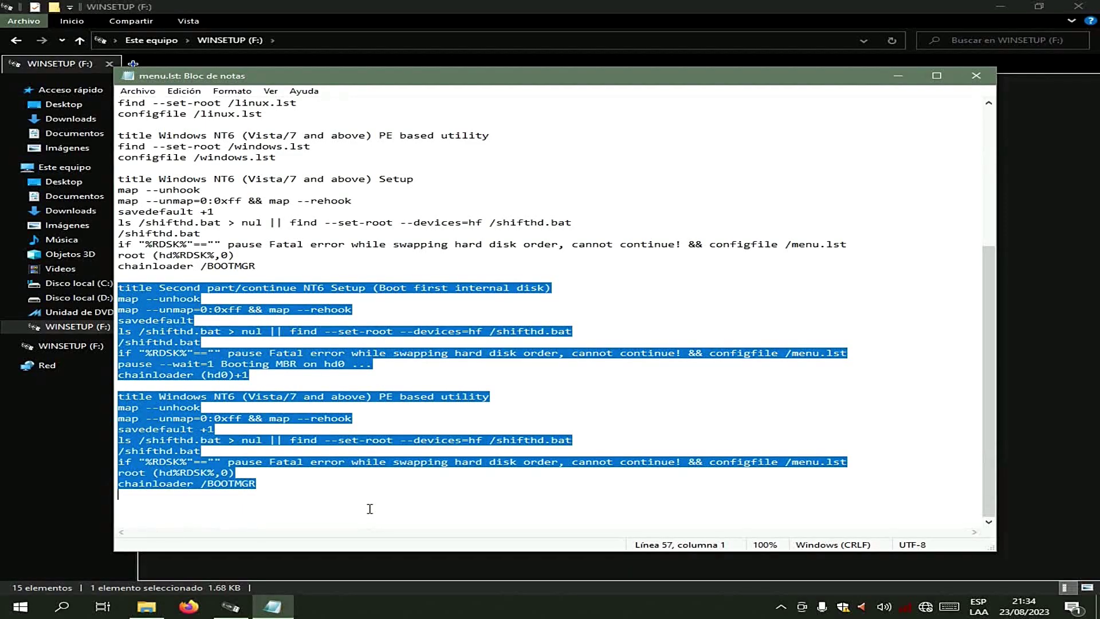
{"action": "key", "text": "Delete"}
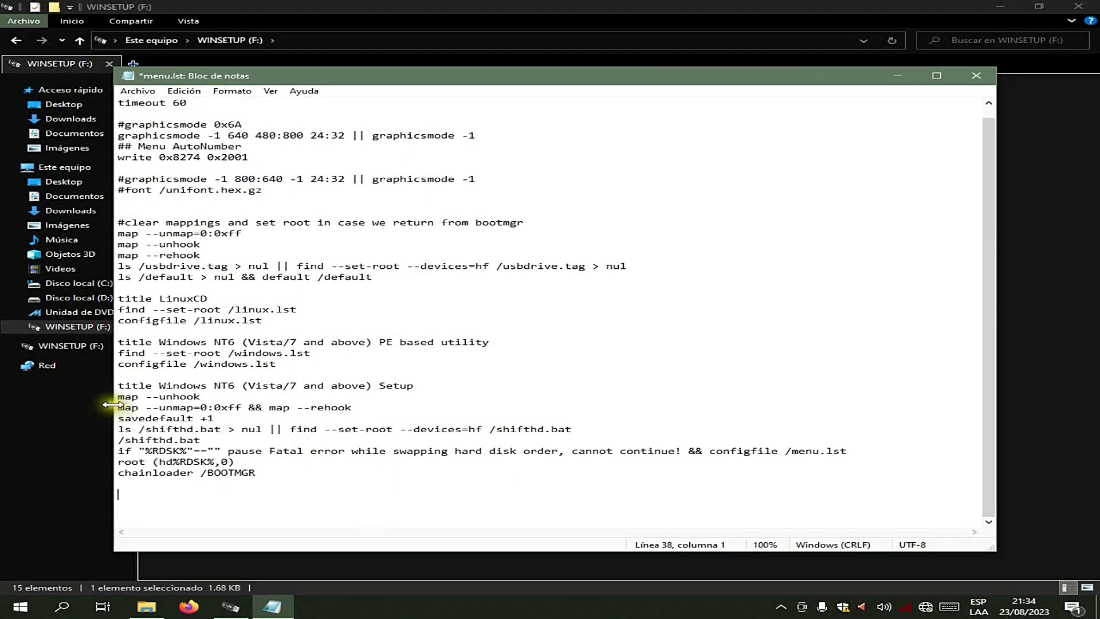
{"action": "left_click_drag", "start_coordinate": [117, 385], "coordinate": [259, 478]}
{"action": "key", "text": "Delete"}
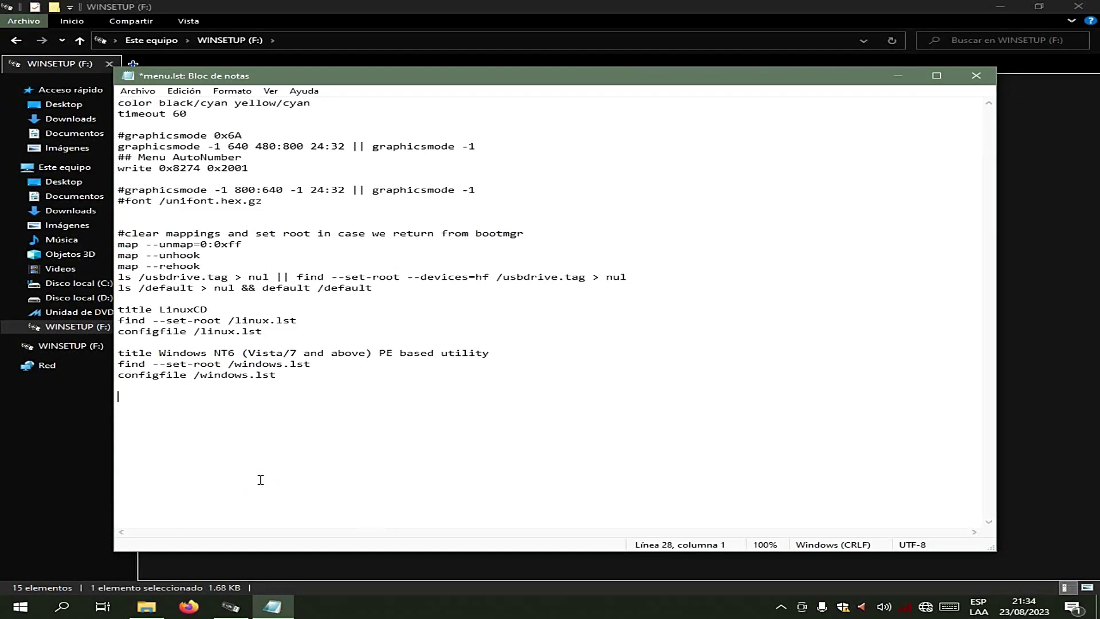
Paste the Reiniciar and Apagar entries at the end of menu.lst and add a "title \n" / "root" separator above them.
{"action": "right_click", "coordinate": [316, 441]}
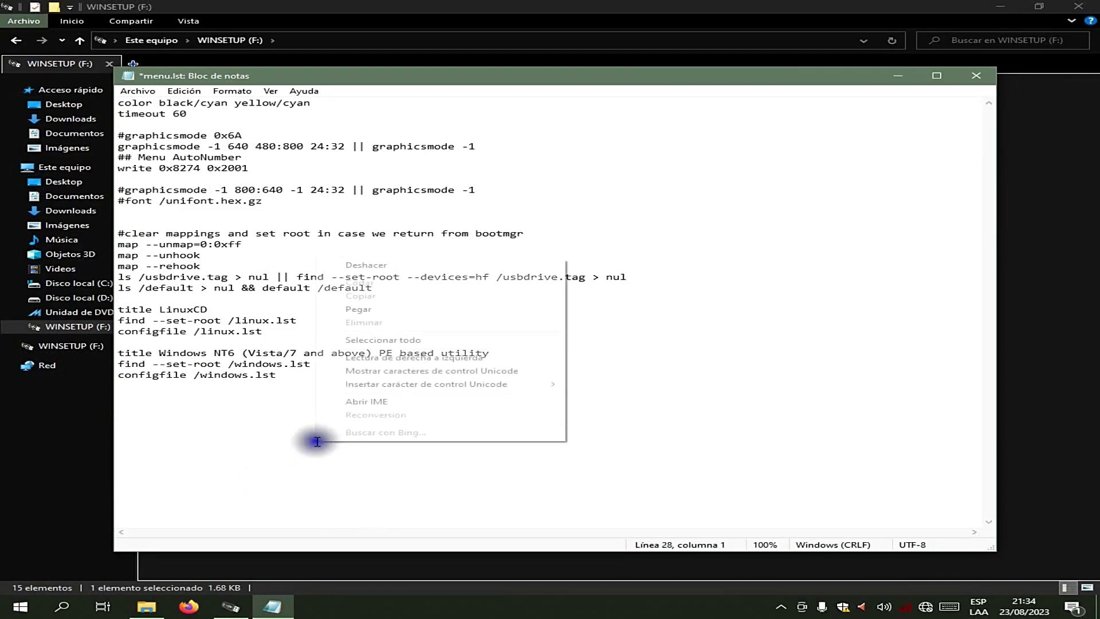
{"action": "left_click", "coordinate": [361, 310]}
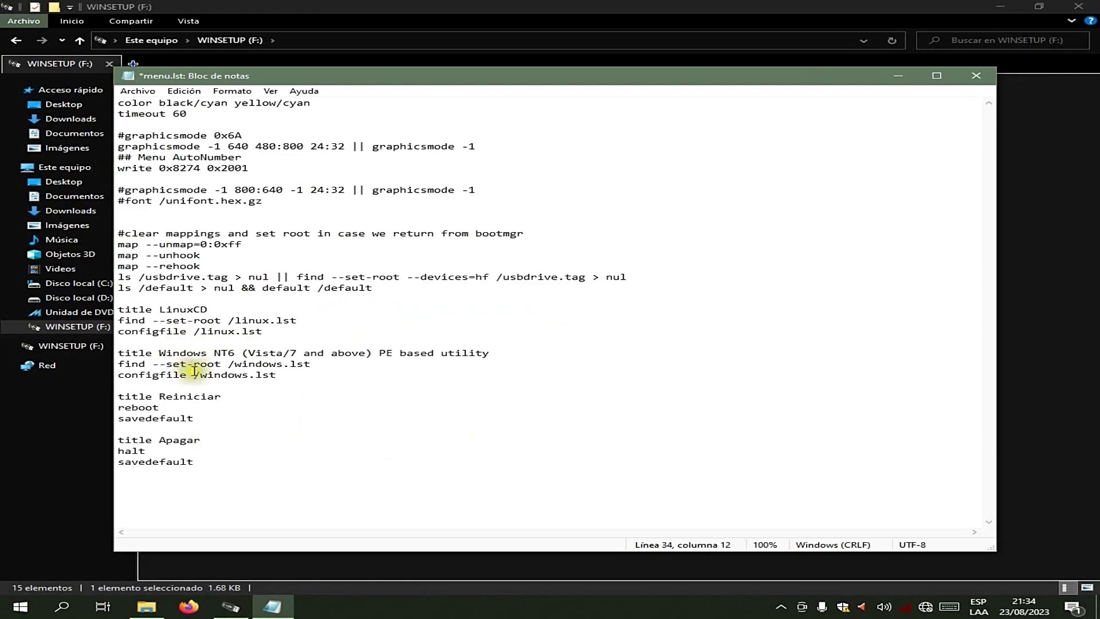
{"action": "left_click", "coordinate": [184, 386]}
{"action": "key", "text": "Return"}
{"action": "key", "text": "Return"}
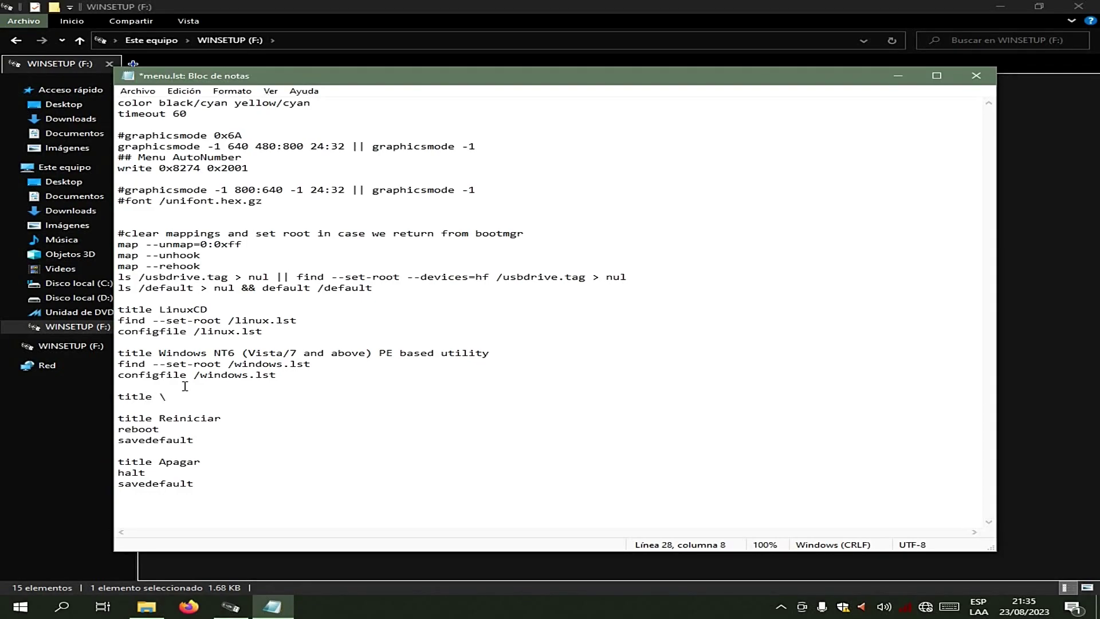
{"action": "key", "text": "Return"}
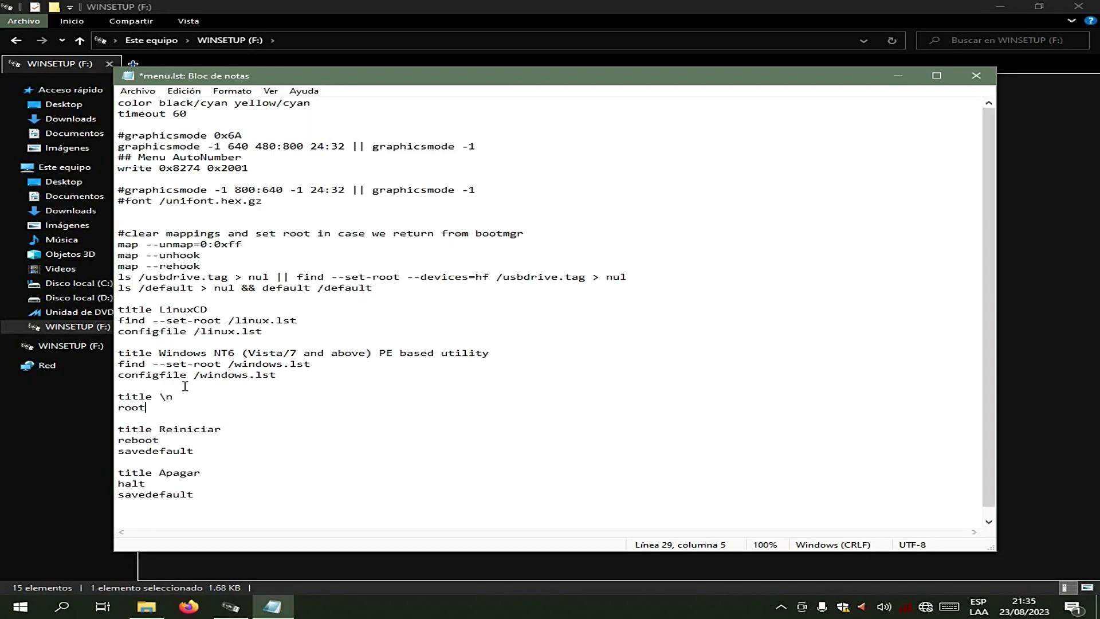
Check the edited menu.lst and close it, saving the changes.
{"action": "scroll", "coordinate": [466, 486], "scroll_direction": "down", "scroll_amount": 1}
{"action": "scroll", "coordinate": [470, 410], "scroll_direction": "up", "scroll_amount": 1}
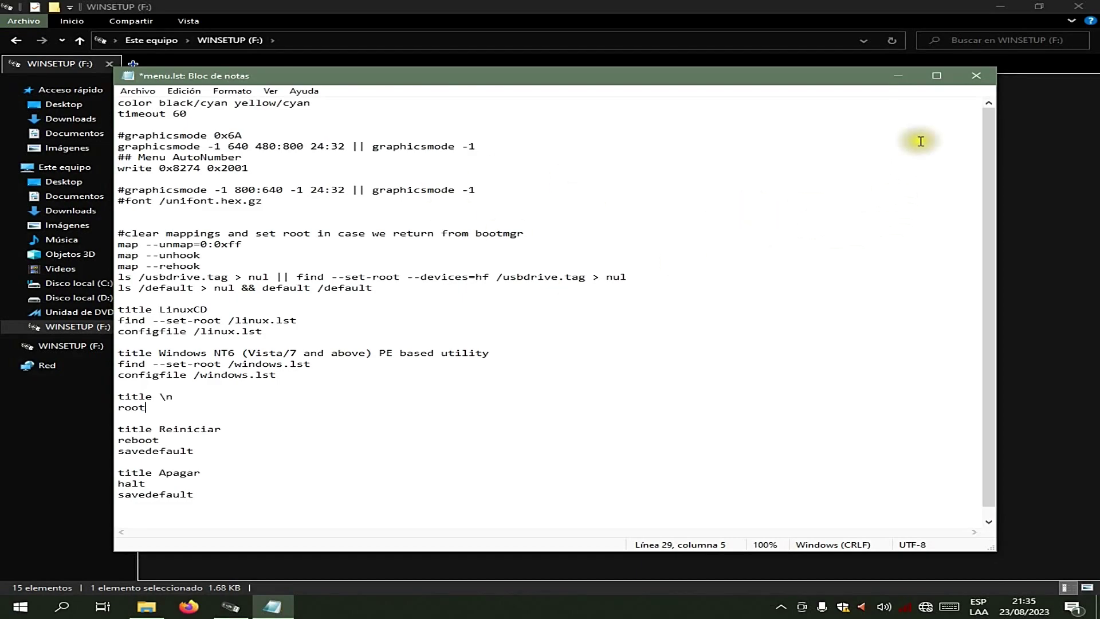
{"action": "left_click", "coordinate": [976, 75]}
{"action": "left_click", "coordinate": [476, 304]}
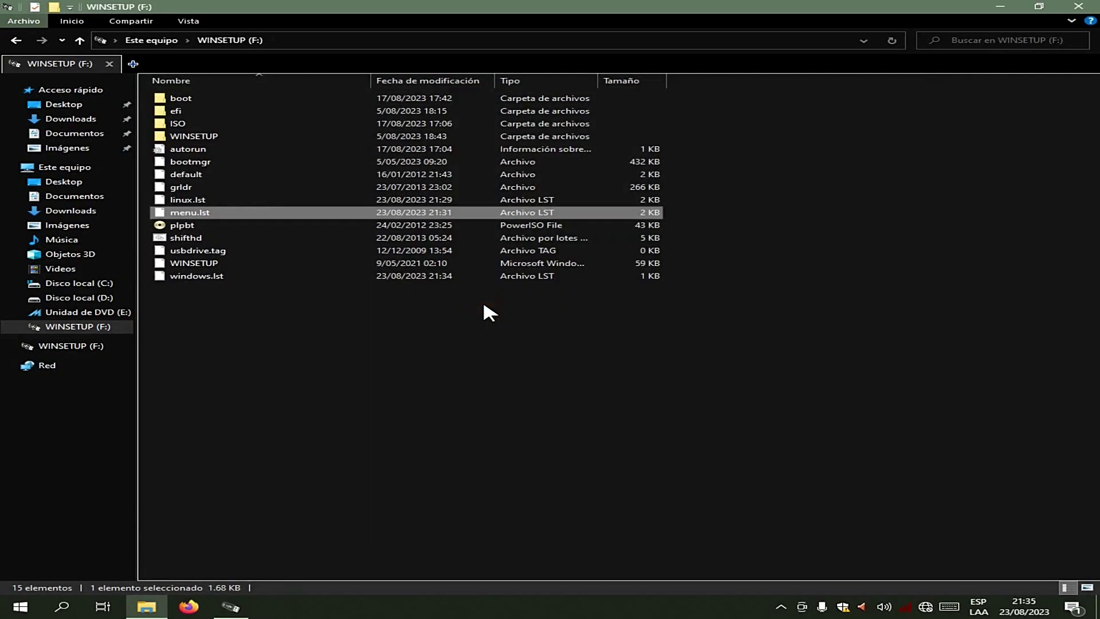
Open linux.lst with Bloc de notas without making it the default application for .lst files.
{"action": "left_click", "coordinate": [184, 200]}
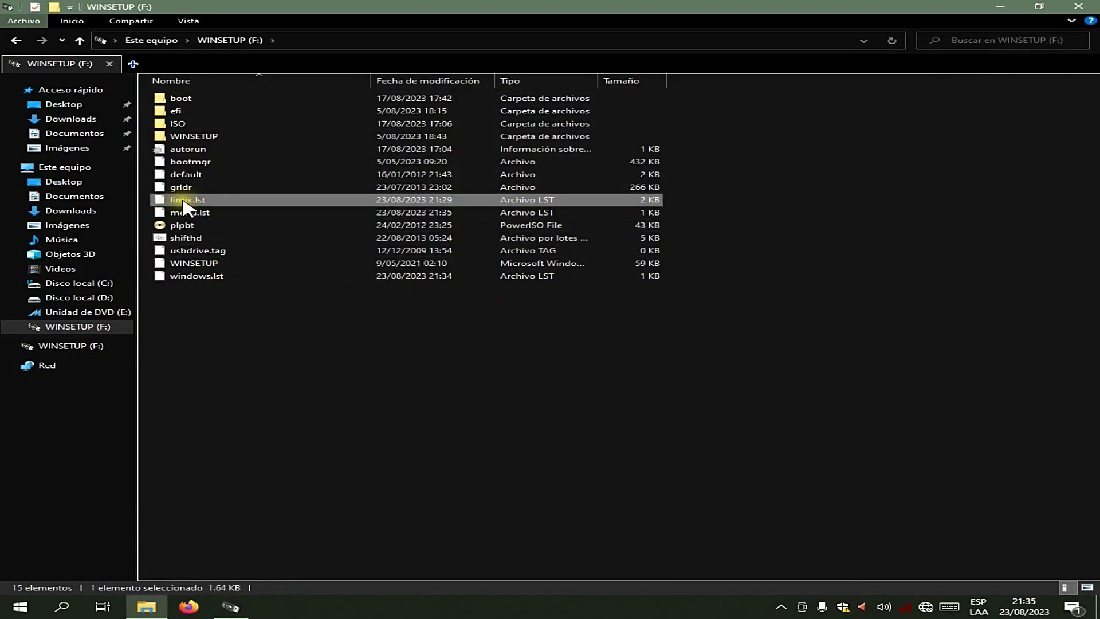
{"action": "double_click", "coordinate": [185, 202]}
{"action": "left_click", "coordinate": [418, 306]}
{"action": "left_click", "coordinate": [469, 205]}
{"action": "left_click", "coordinate": [574, 331]}
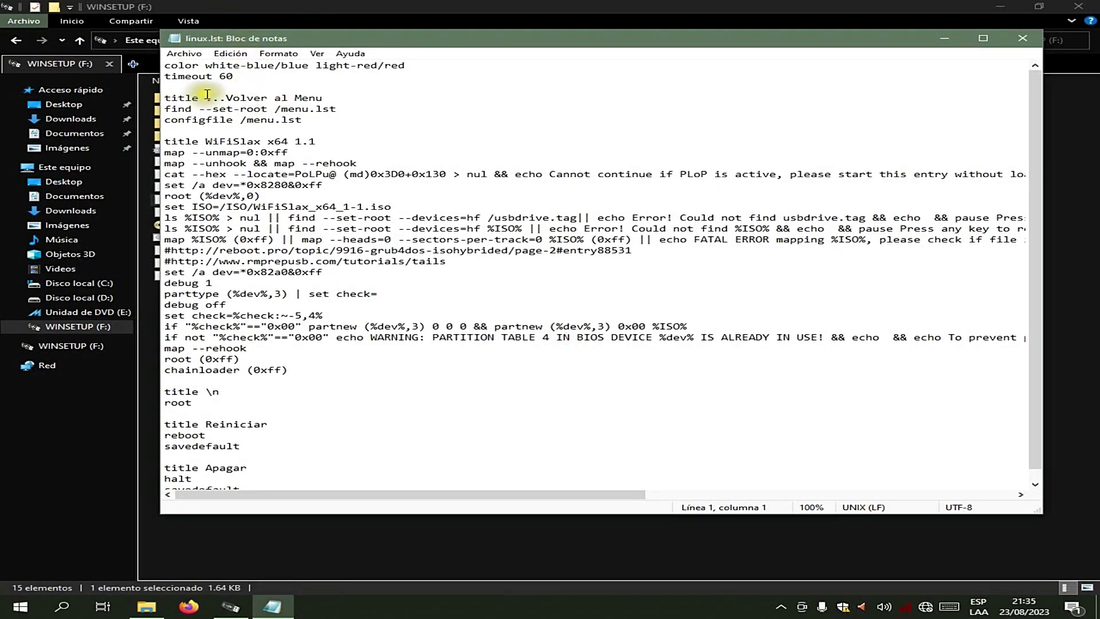
Insert a "title \n" / "root" separator below the "...Volver al Menu" entry in linux.lst, and close the file saving it.
{"action": "left_click", "coordinate": [225, 132]}
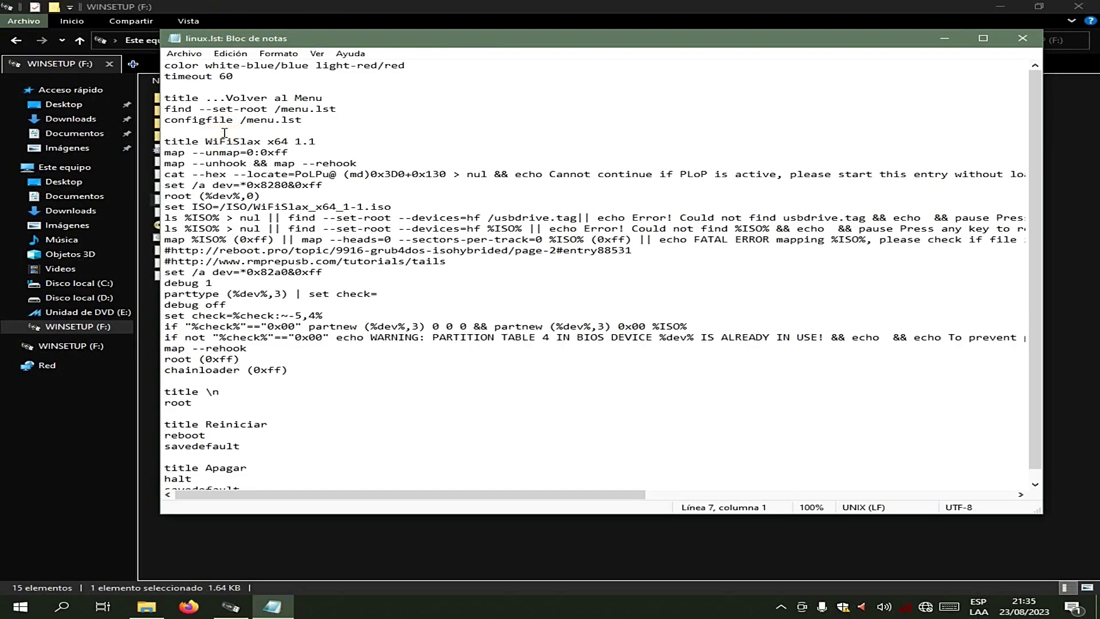
{"action": "key", "text": "Return"}
{"action": "key", "text": "Return"}
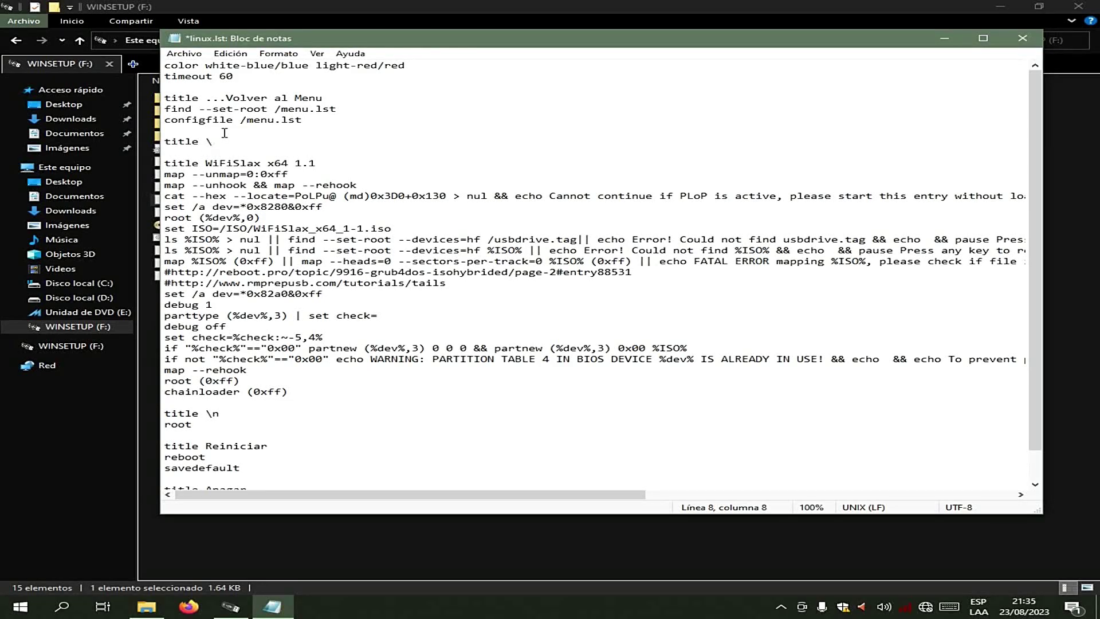
{"action": "key", "text": "Return"}
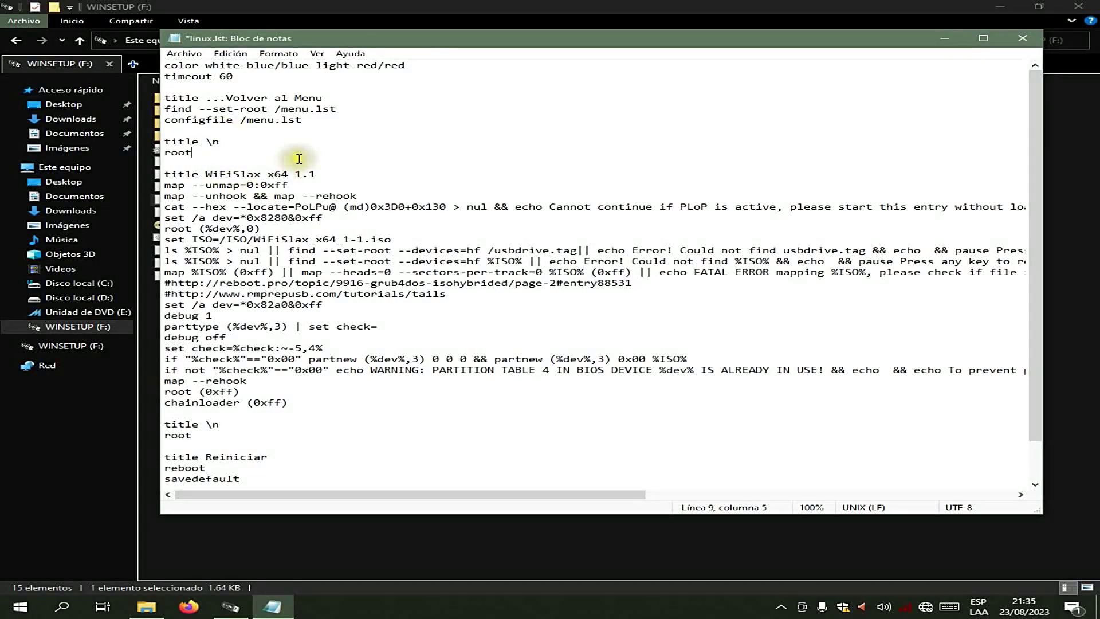
{"action": "left_click", "coordinate": [1031, 44]}
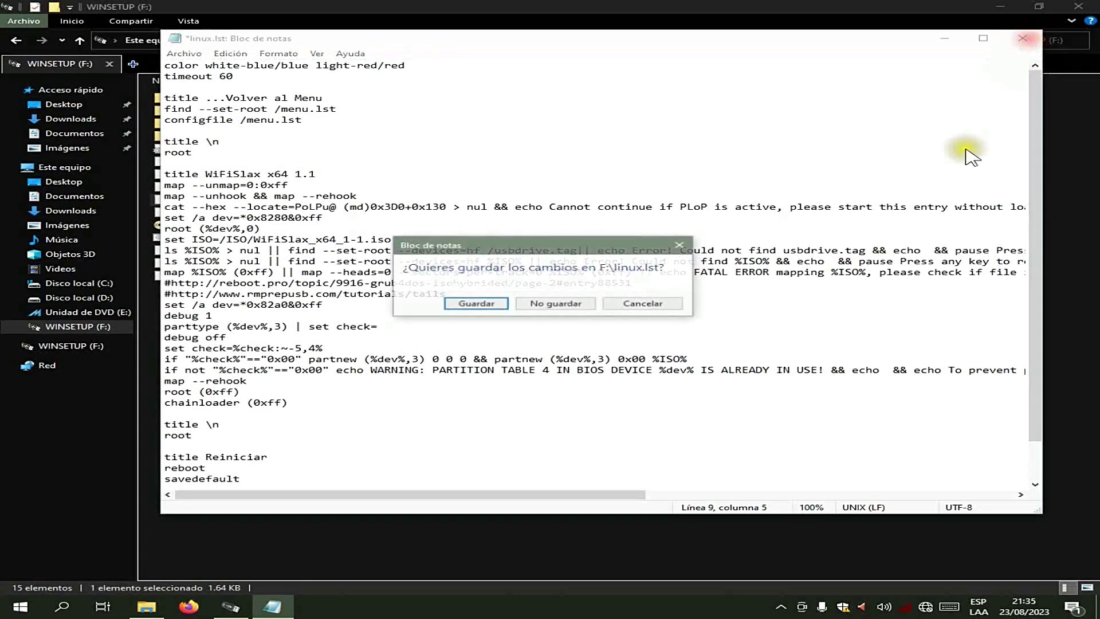
{"action": "left_click", "coordinate": [475, 303]}
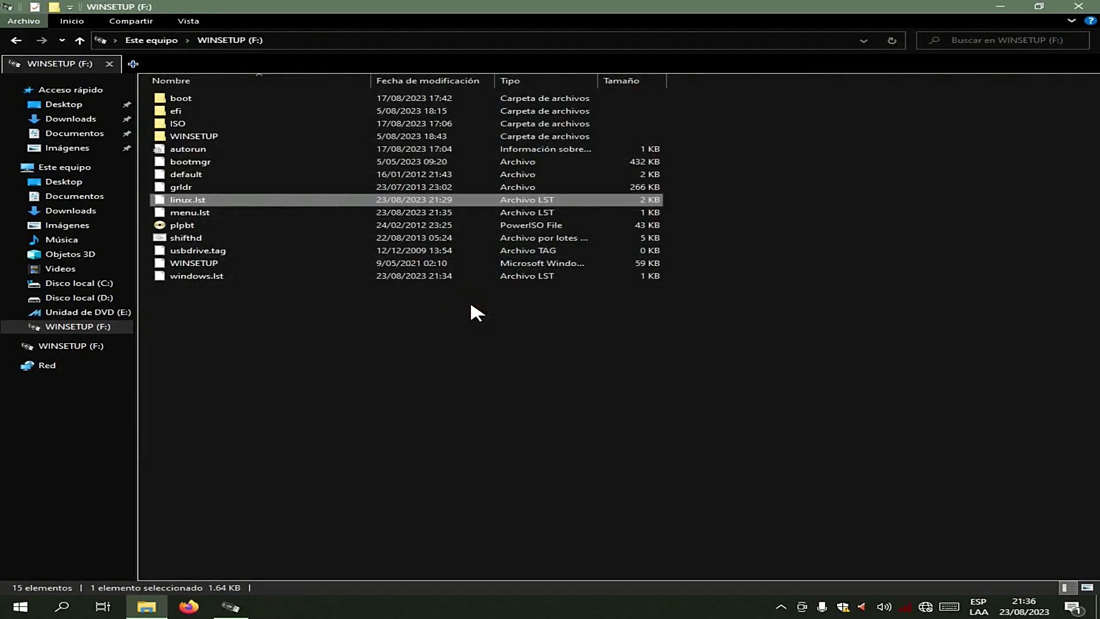
Switch to WinSetupFromUSB and start a boot test of the USB drive in QEMU.
{"action": "left_click", "coordinate": [231, 606]}
{"action": "left_click", "coordinate": [473, 380]}
{"action": "left_click", "coordinate": [525, 417]}
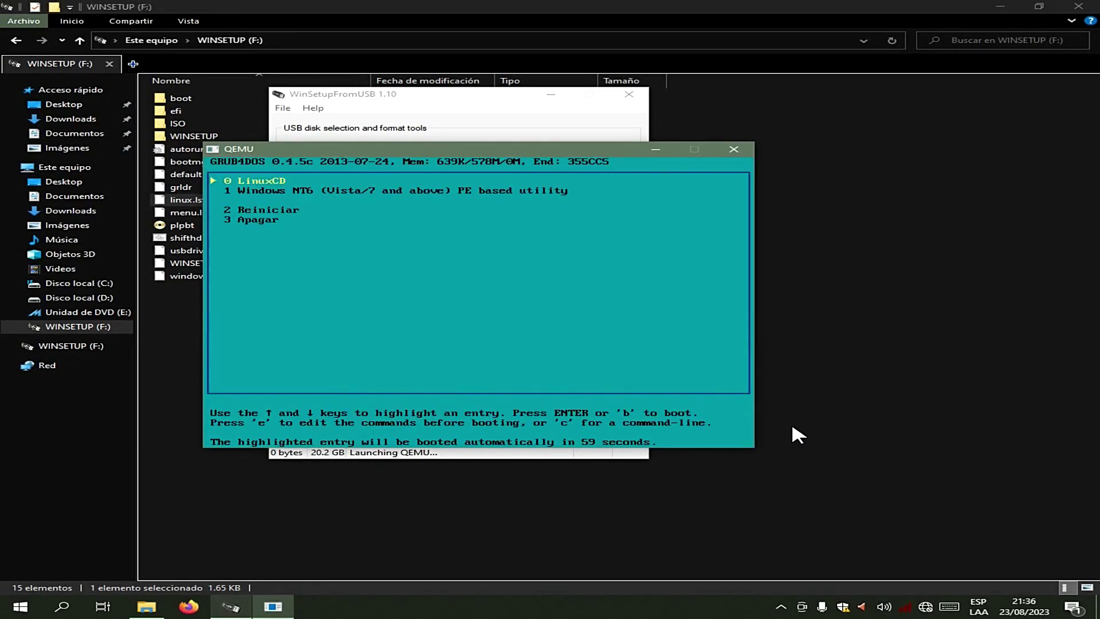
Move back and forth through the LinuxCD, Windows, Reiniciar and Apagar entries to examine how the boot menu is laid out.
{"action": "key", "text": "Up"}
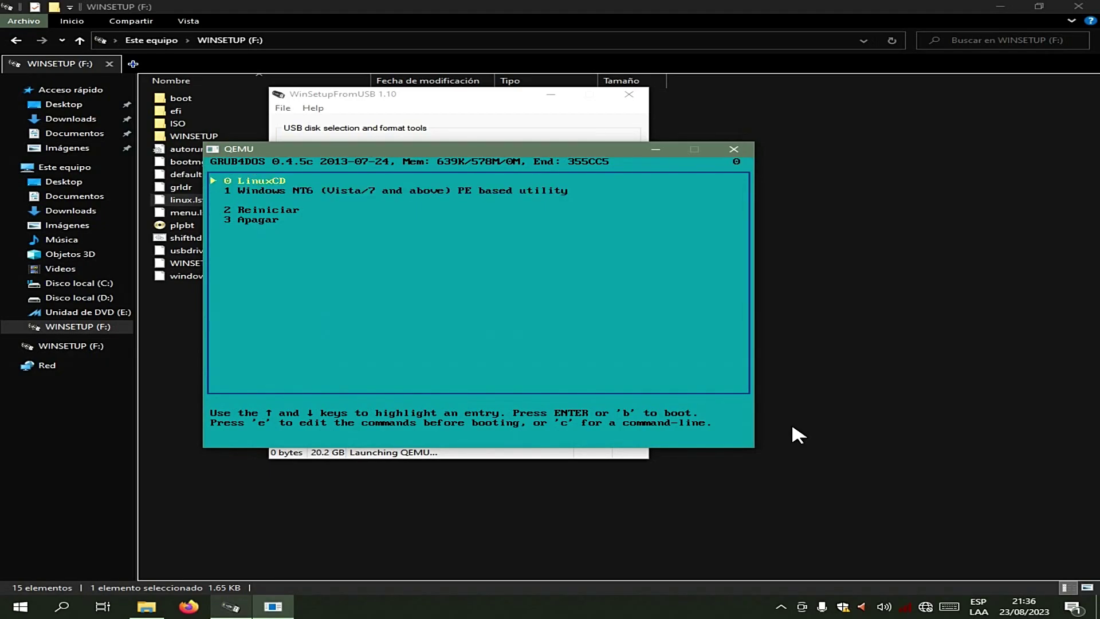
{"action": "key", "text": "Down"}
{"action": "key", "text": "Up"}
{"action": "key", "text": "Down"}
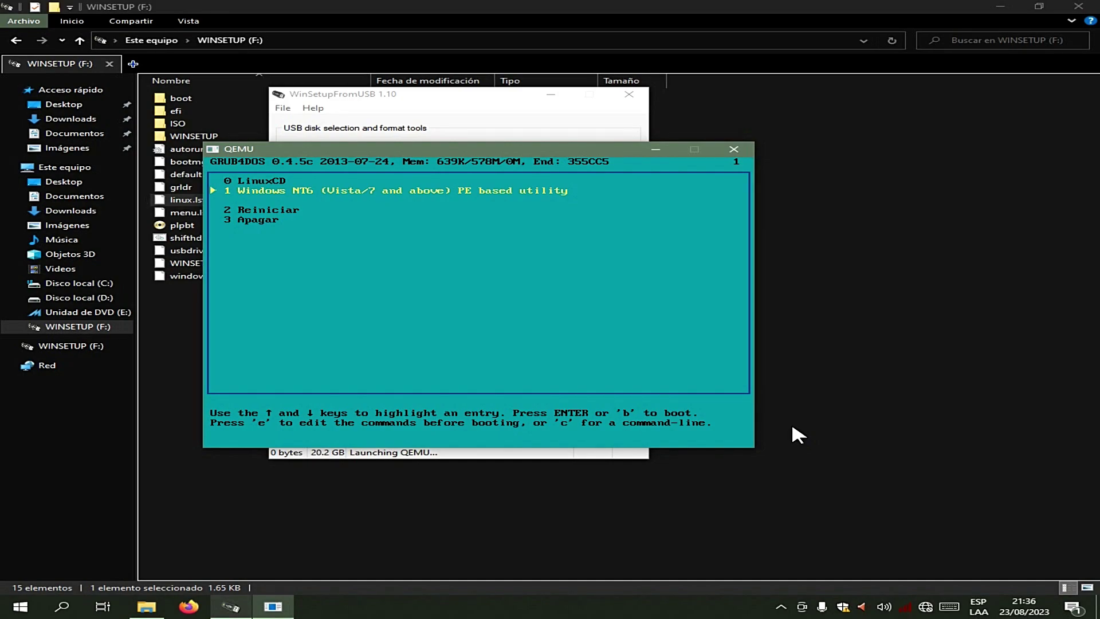
{"action": "key", "text": "Down"}
{"action": "key", "text": "Down"}
{"action": "key", "text": "Up"}
{"action": "key", "text": "Down"}
{"action": "key", "text": "Up"}
{"action": "key", "text": "Down"}
{"action": "key", "text": "Up"}
Run the Apagar entry to shut down the emulated machine and finish the QEMU test.
{"action": "key", "text": "Down"}
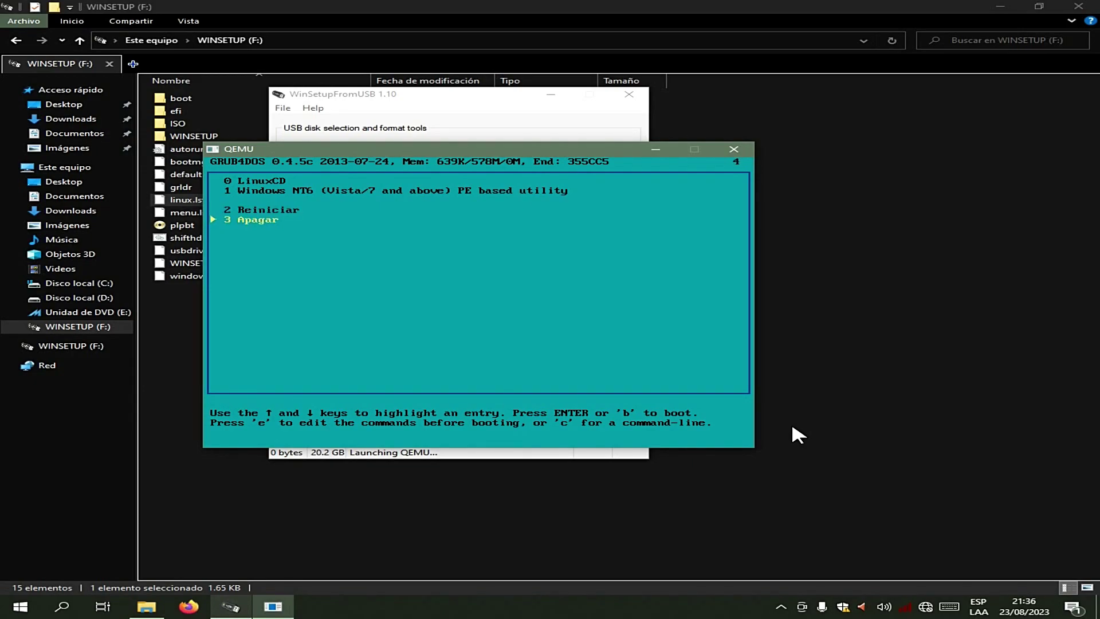
{"action": "key", "text": "Return"}
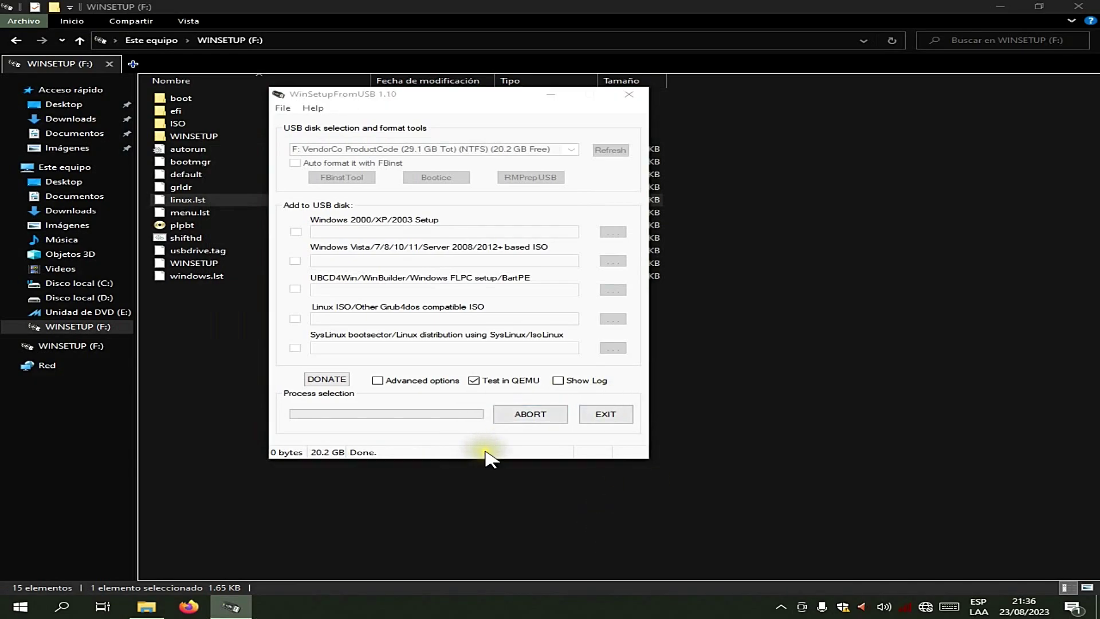
{"action": "left_click", "coordinate": [589, 282]}
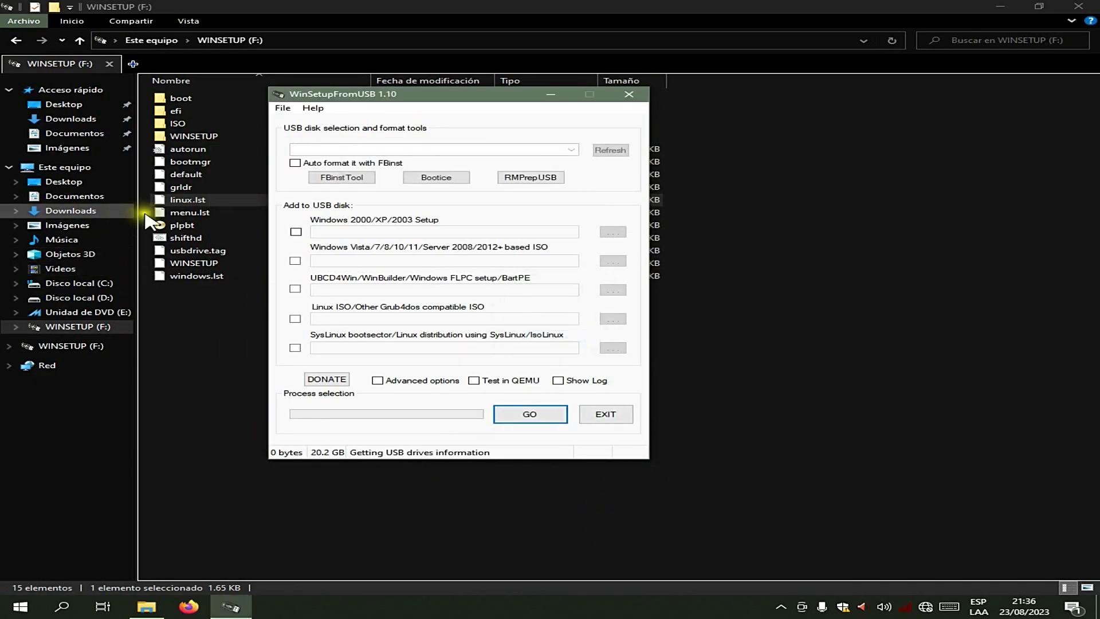
Open menu.lst from the USB drive in Notepad (Bloc de notas) without making it the default app for .lst files.
{"action": "left_click", "coordinate": [202, 213]}
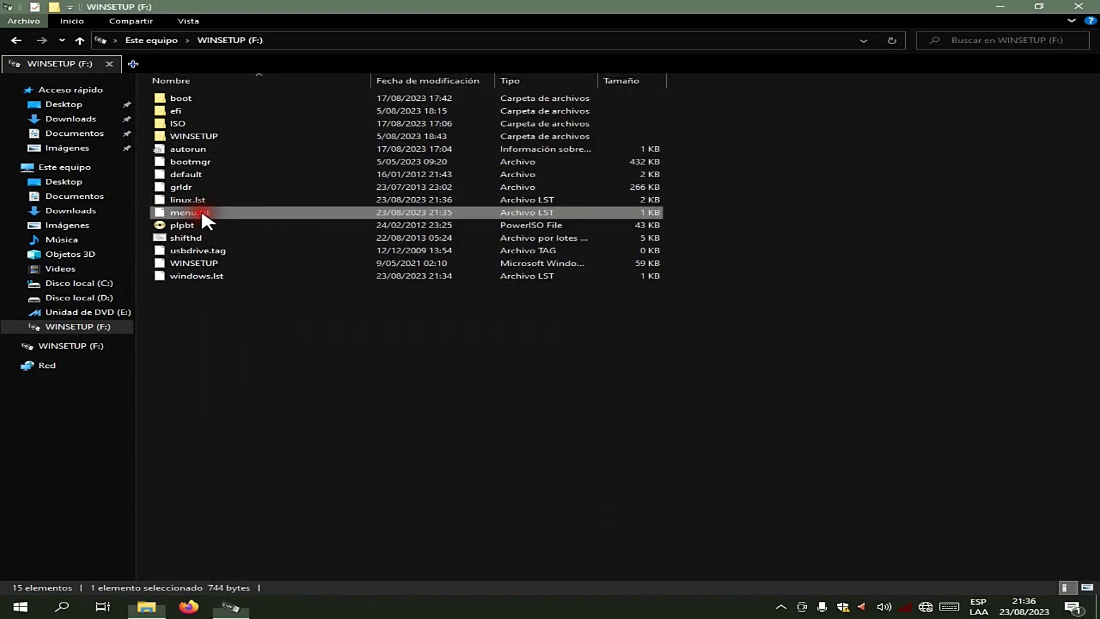
{"action": "double_click", "coordinate": [240, 214]}
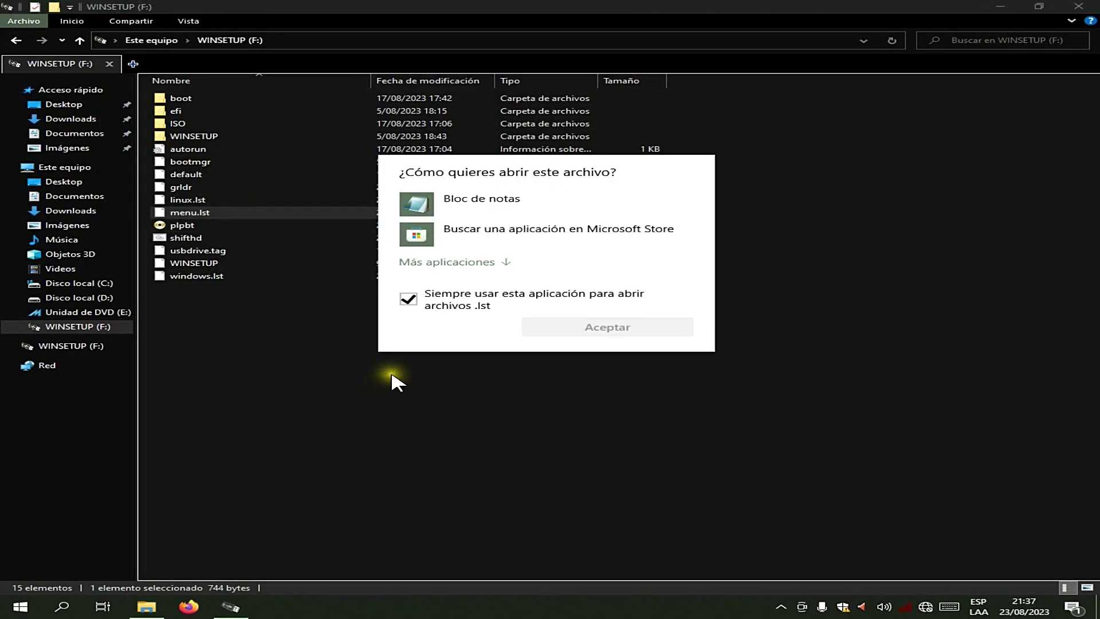
{"action": "left_click", "coordinate": [408, 298]}
{"action": "left_click", "coordinate": [486, 206]}
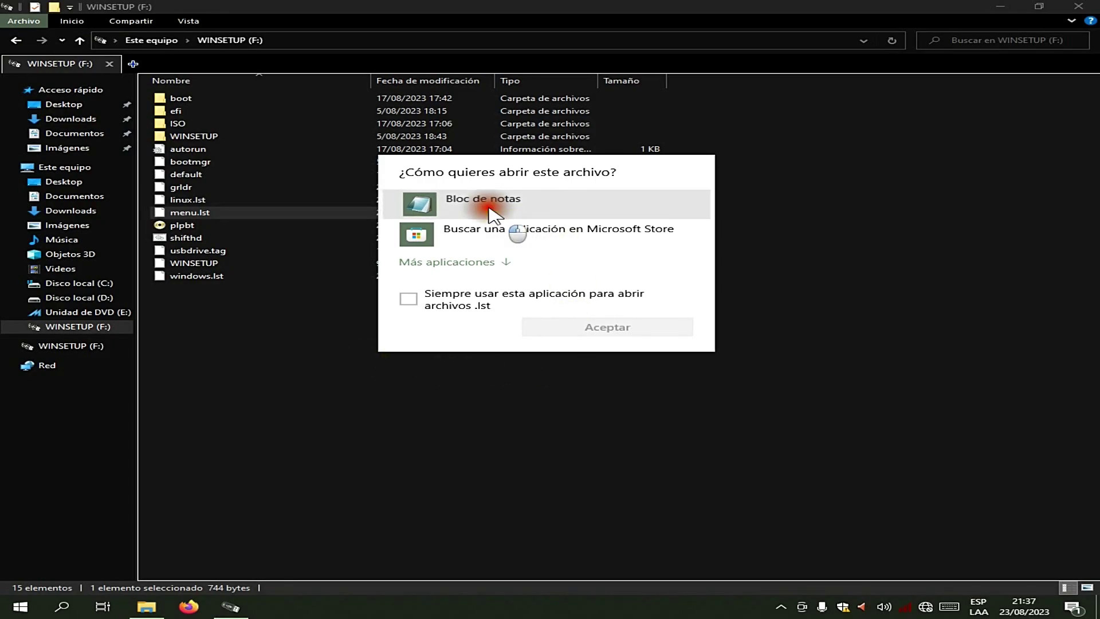
{"action": "left_click", "coordinate": [576, 330]}
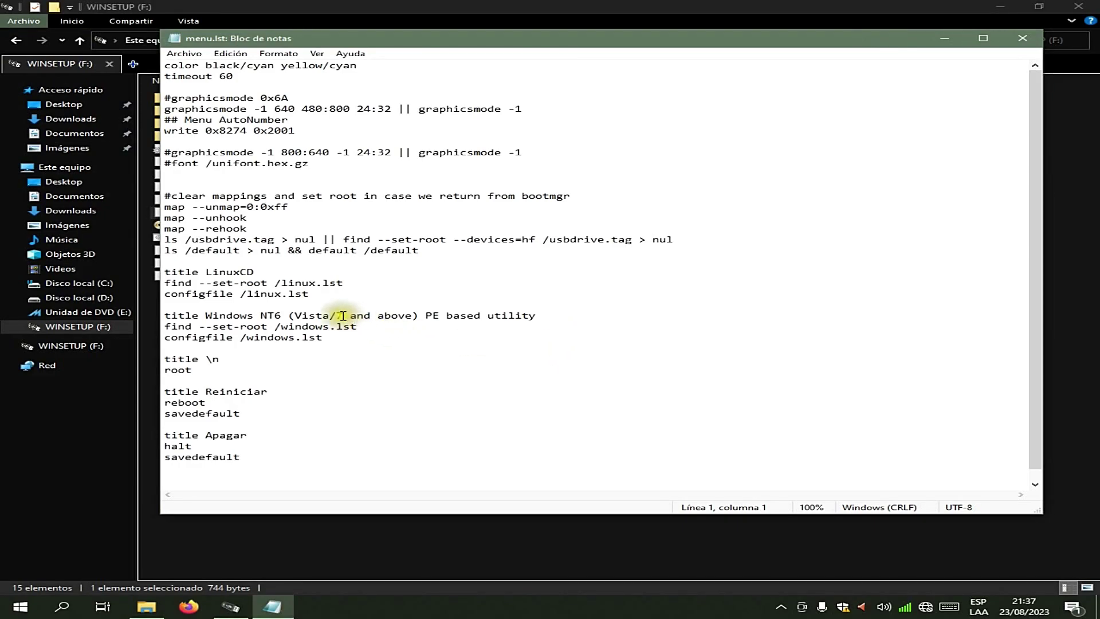
Replace "Vista/7 and above" with "11" in the Windows NT6 title of menu.lst, and close the file saving it.
{"action": "left_click", "coordinate": [414, 315]}
{"action": "left_click_drag", "start_coordinate": [414, 316], "coordinate": [295, 315]}
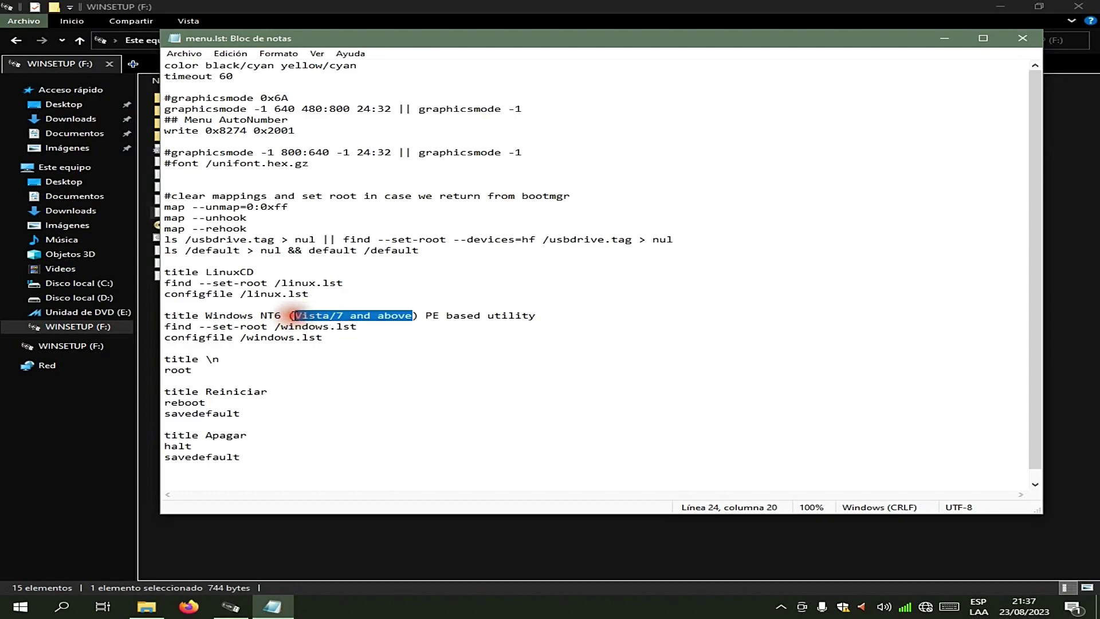
{"action": "type", "text": "11"}
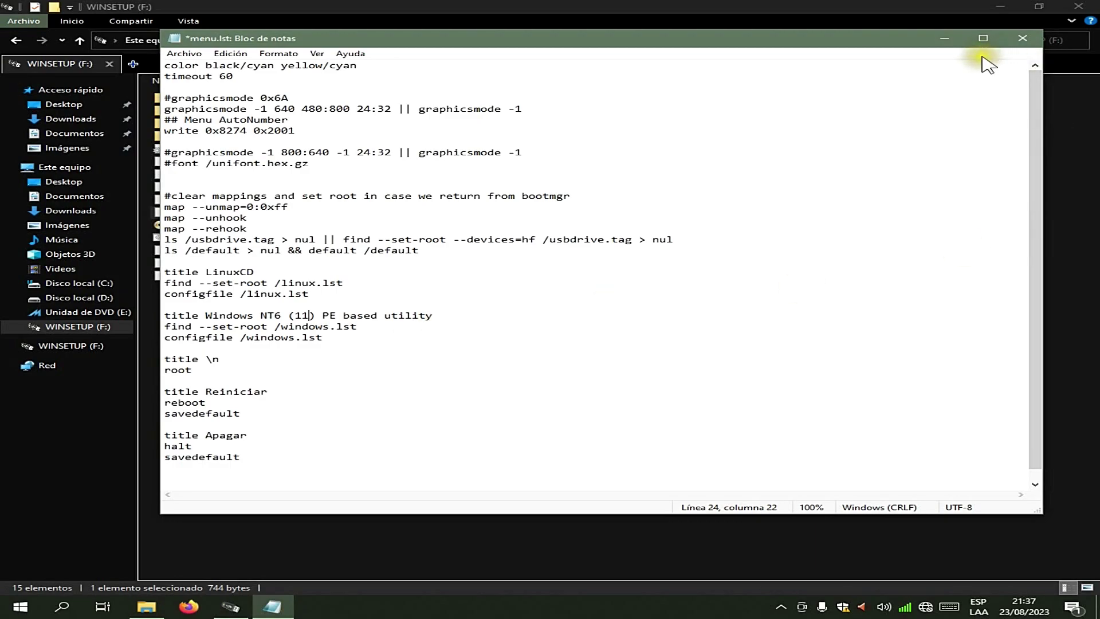
{"action": "left_click", "coordinate": [1023, 38]}
{"action": "left_click", "coordinate": [478, 303]}
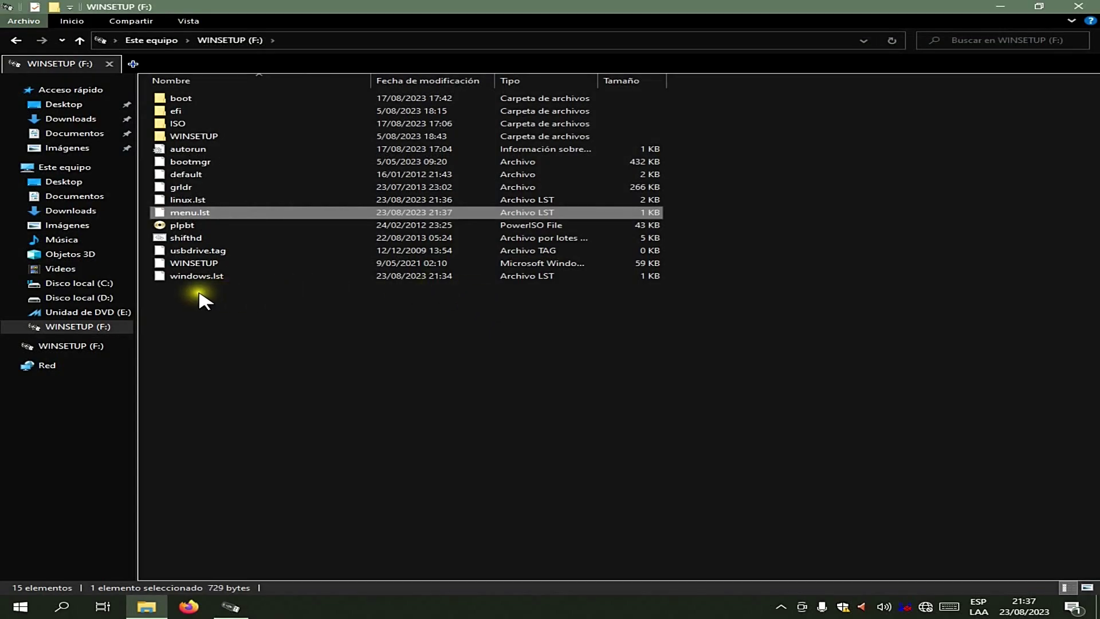
Open windows.lst in Notepad (Bloc de notas) without setting it as the default app for .lst files.
{"action": "left_click", "coordinate": [243, 277]}
{"action": "left_click", "coordinate": [250, 279]}
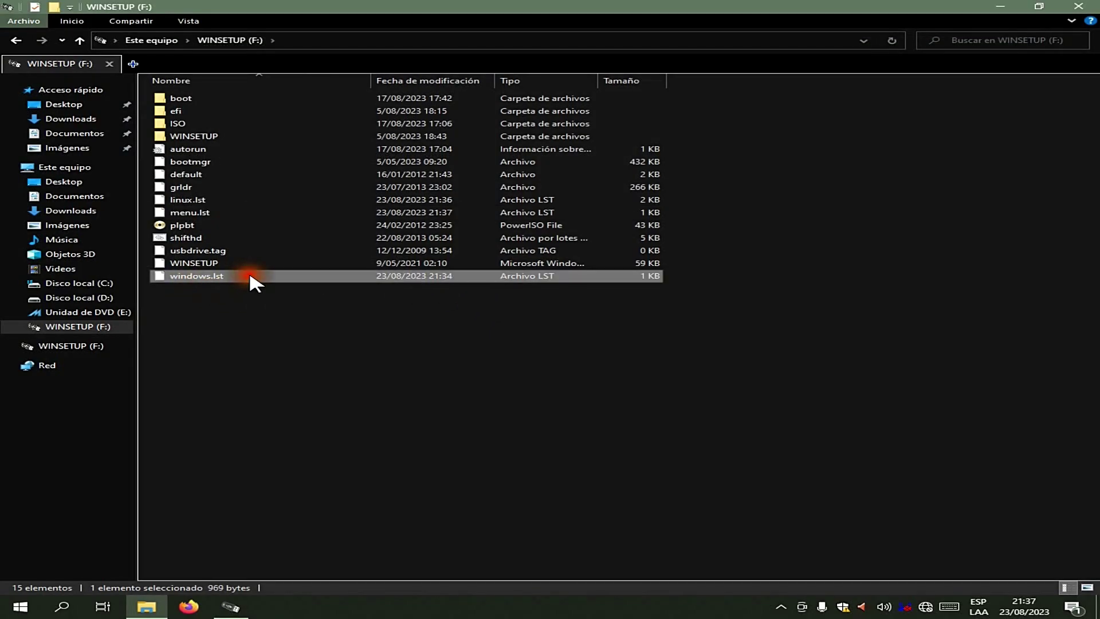
{"action": "left_click", "coordinate": [408, 299]}
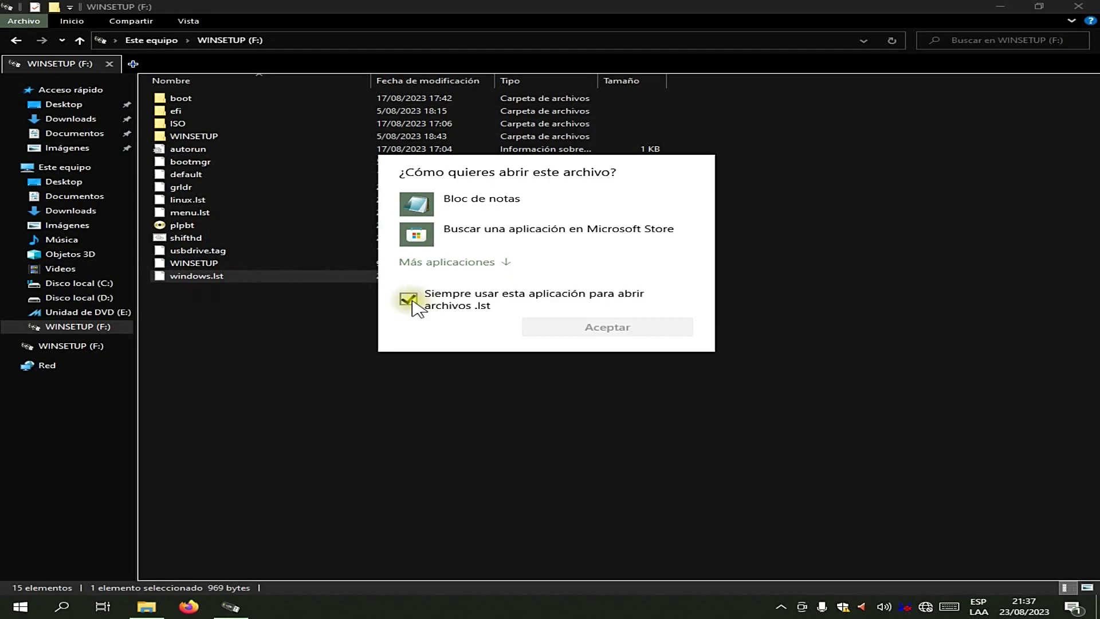
{"action": "left_click", "coordinate": [410, 300]}
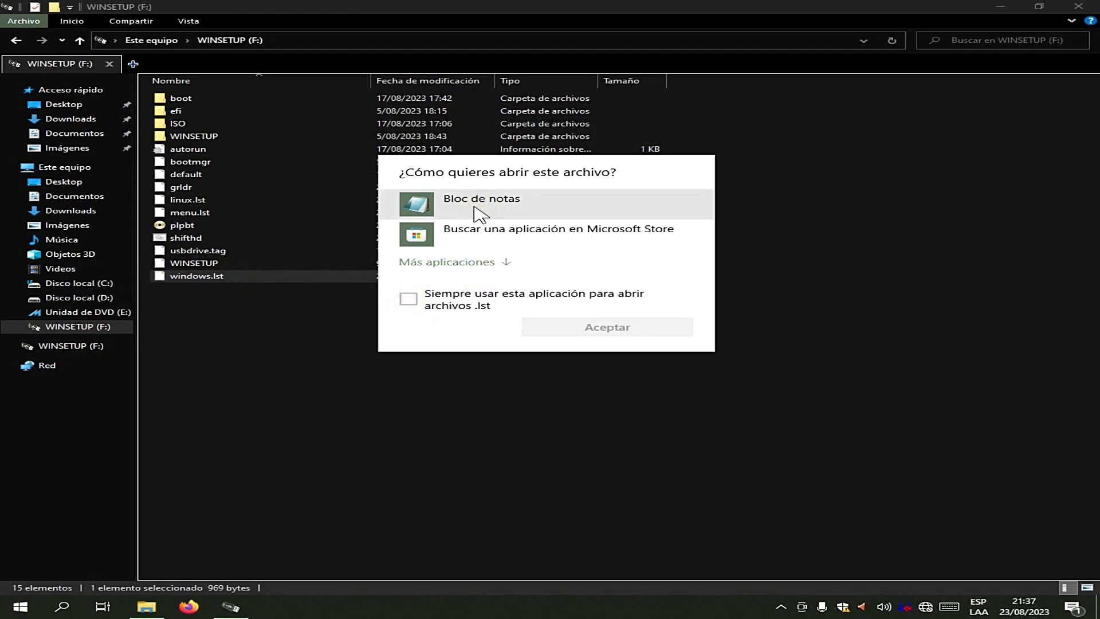
{"action": "left_click", "coordinate": [477, 209]}
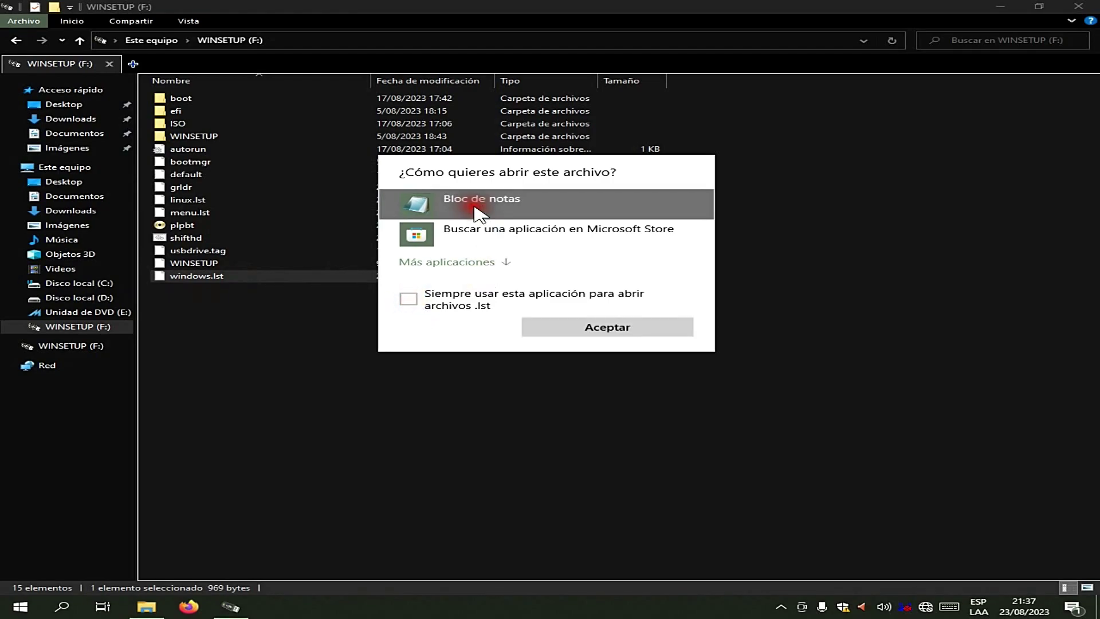
{"action": "left_click", "coordinate": [554, 330]}
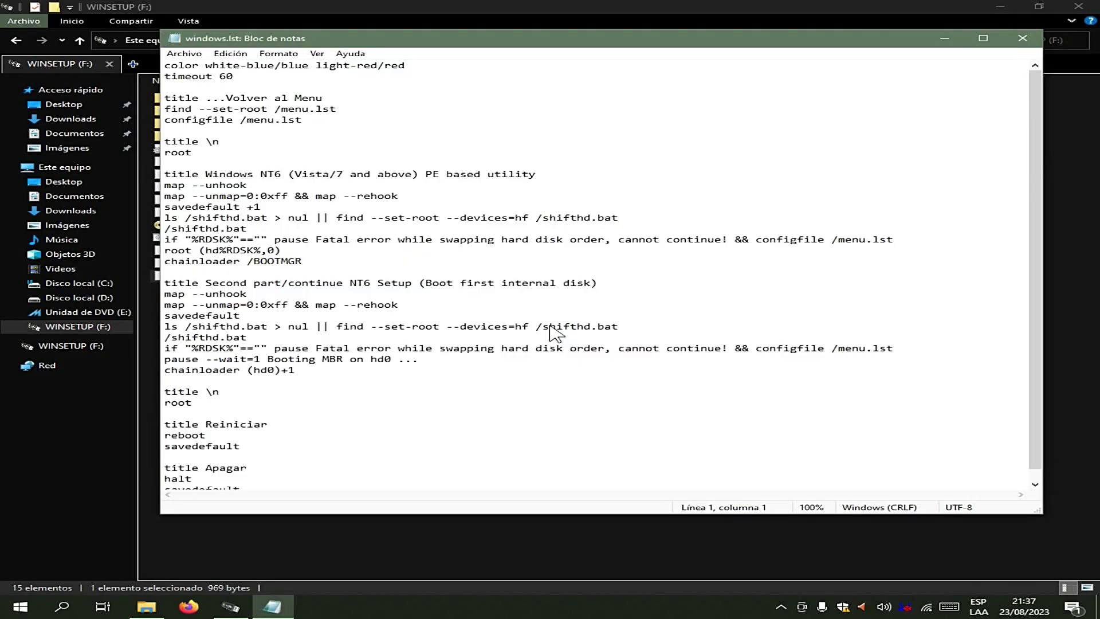
Replace "Vista/7 and above" with "11" in the Windows NT6 title of windows.lst, and close the file saving it.
{"action": "scroll", "coordinate": [524, 361], "scroll_direction": "down", "scroll_amount": 1}
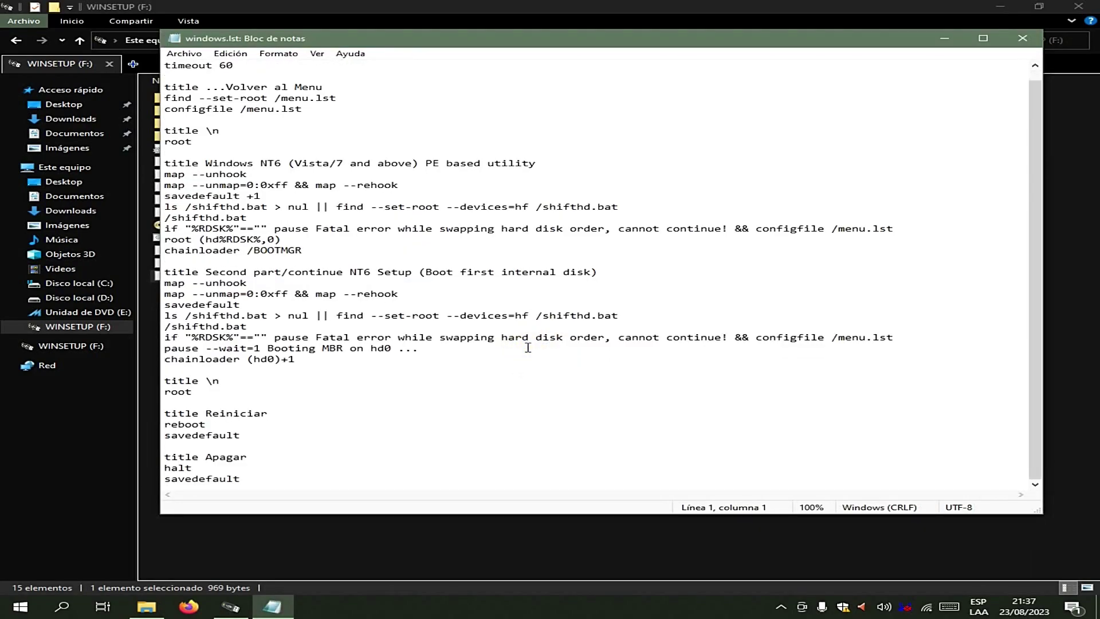
{"action": "scroll", "coordinate": [527, 348], "scroll_direction": "up", "scroll_amount": 1}
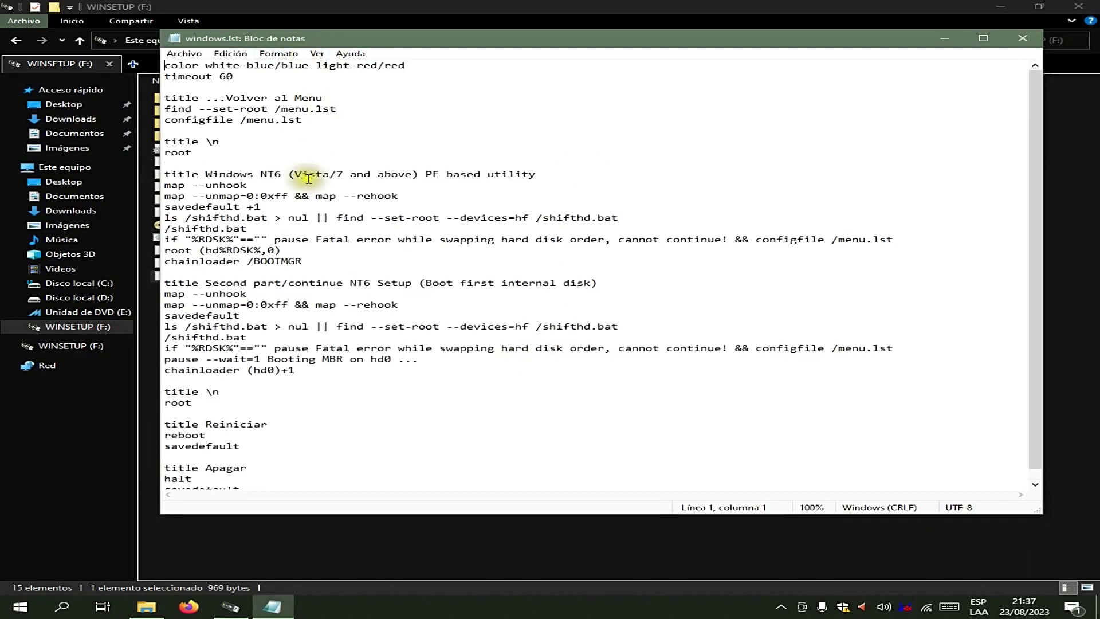
{"action": "left_click_drag", "start_coordinate": [295, 174], "coordinate": [414, 173]}
{"action": "type", "text": "11"}
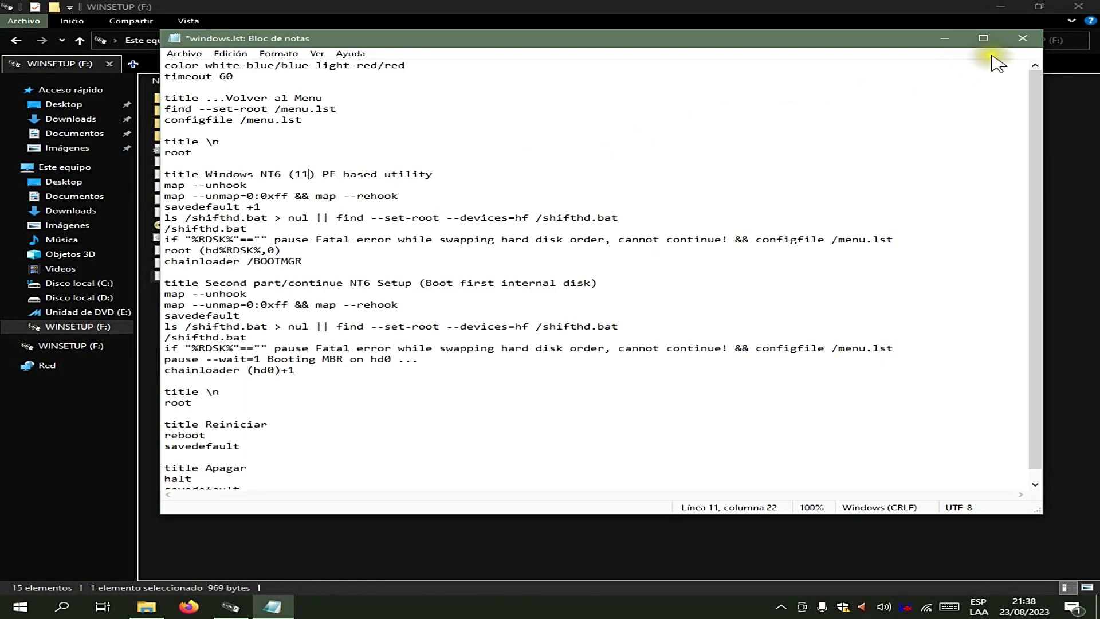
{"action": "left_click", "coordinate": [1023, 38]}
{"action": "left_click", "coordinate": [484, 313]}
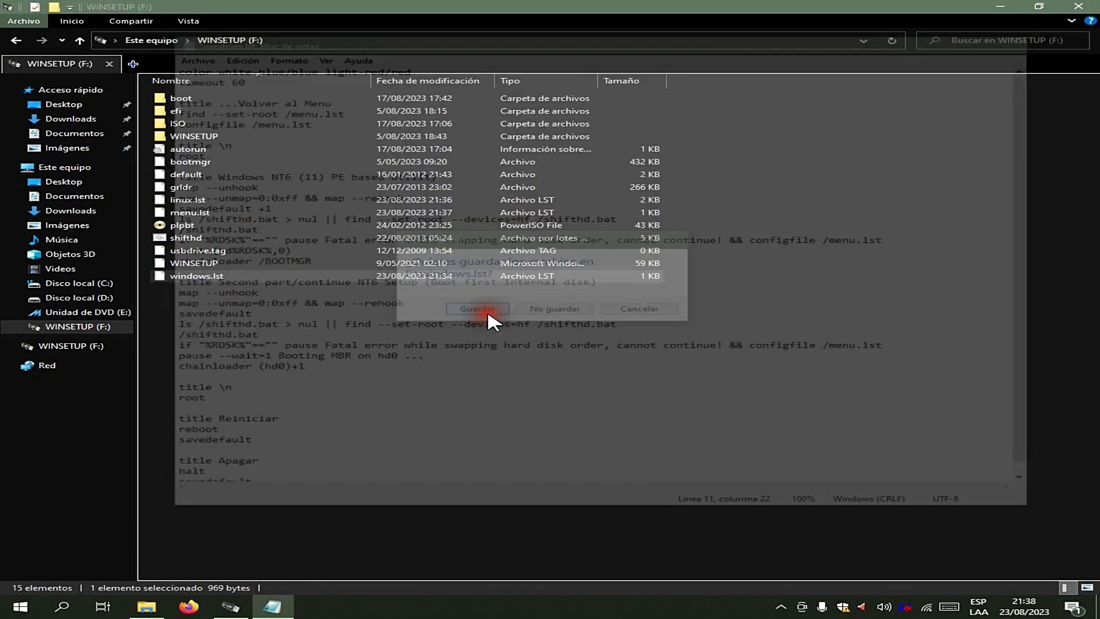
Switch to WinSetupFromUSB and launch a QEMU boot test of USB drive F:.
{"action": "left_click", "coordinate": [230, 606]}
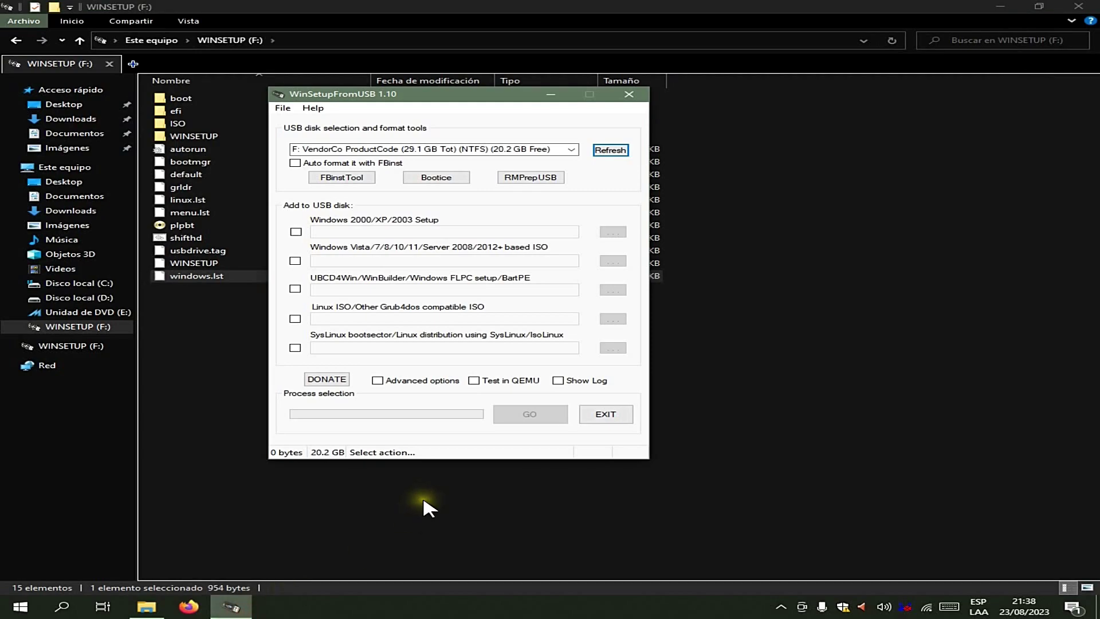
{"action": "left_click", "coordinate": [475, 380]}
{"action": "left_click", "coordinate": [513, 413]}
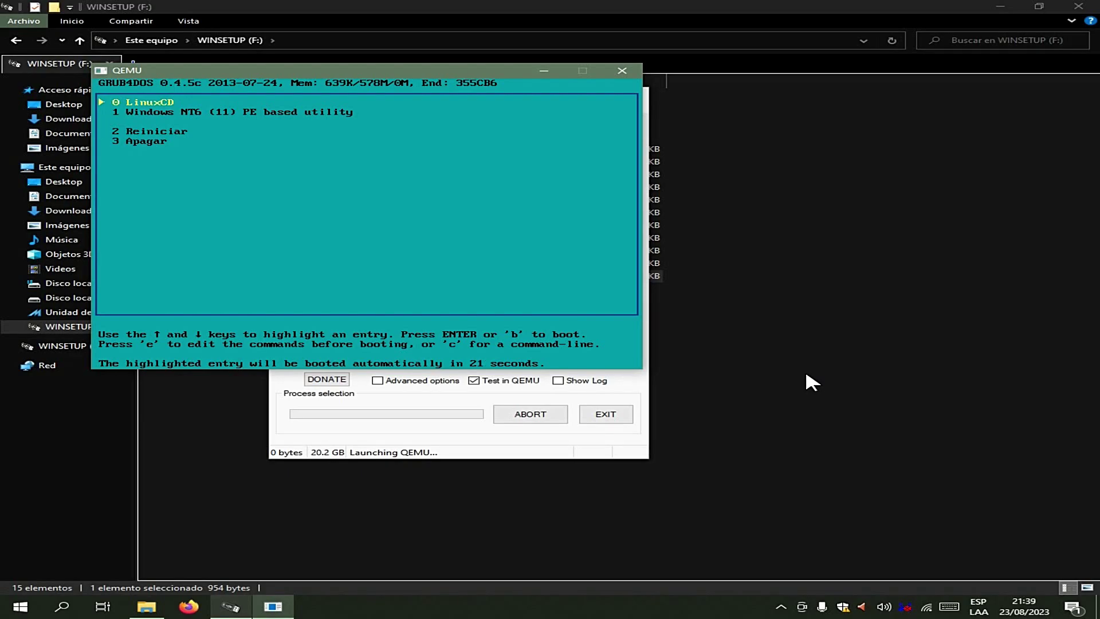
Move through the boot menu entries to check them, and run the "Windows NT6 (11) PE based utility" entry.
{"action": "key", "text": "Down"}
{"action": "key", "text": "Down"}
{"action": "key", "text": "Down"}
{"action": "key", "text": "Up"}
{"action": "key", "text": "Up"}
{"action": "key", "text": "Up"}
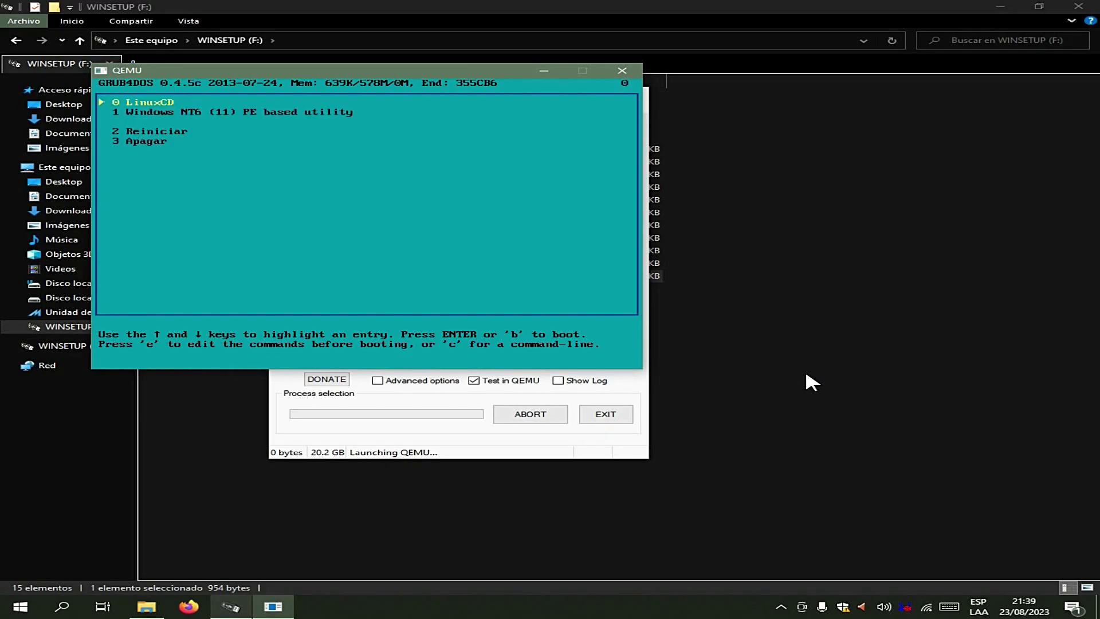
{"action": "key", "text": "Down"}
{"action": "key", "text": "Up"}
{"action": "key", "text": "Down"}
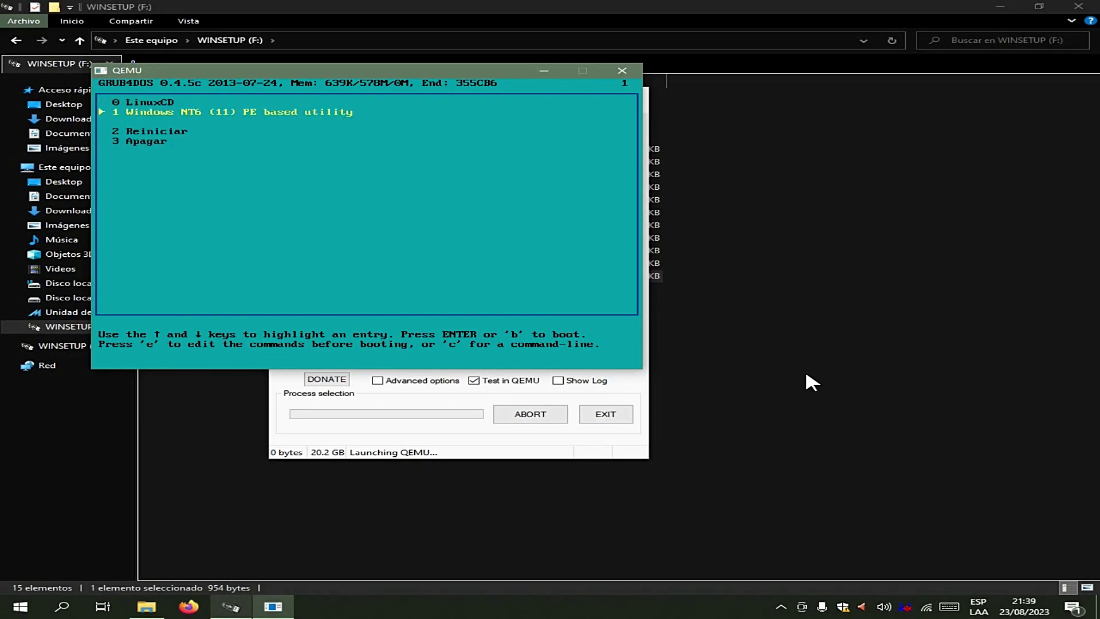
{"action": "key", "text": "Return"}
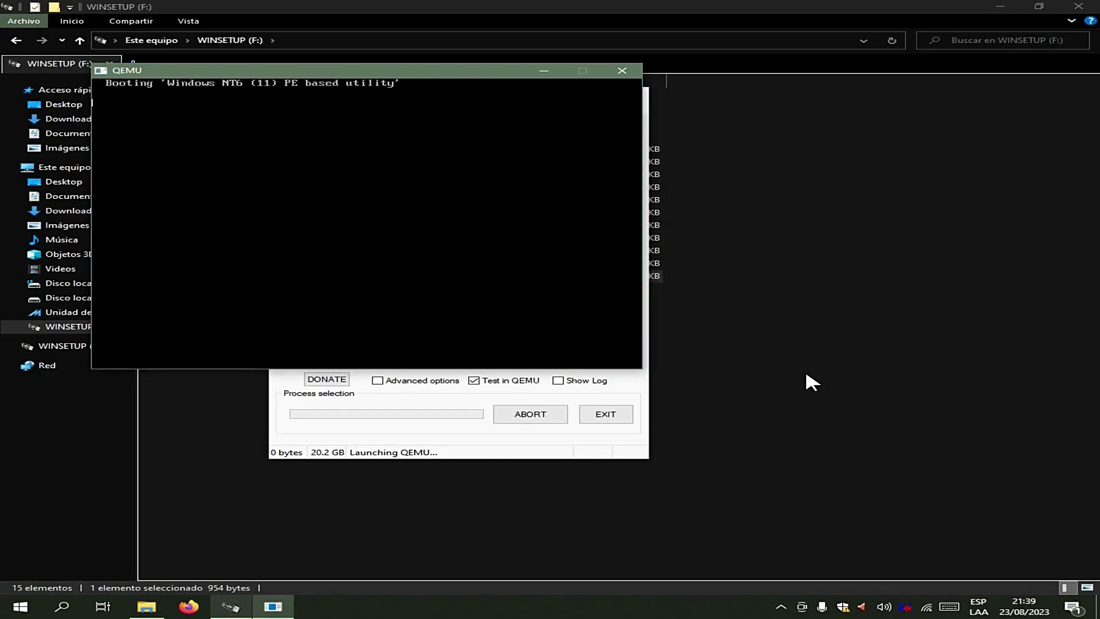